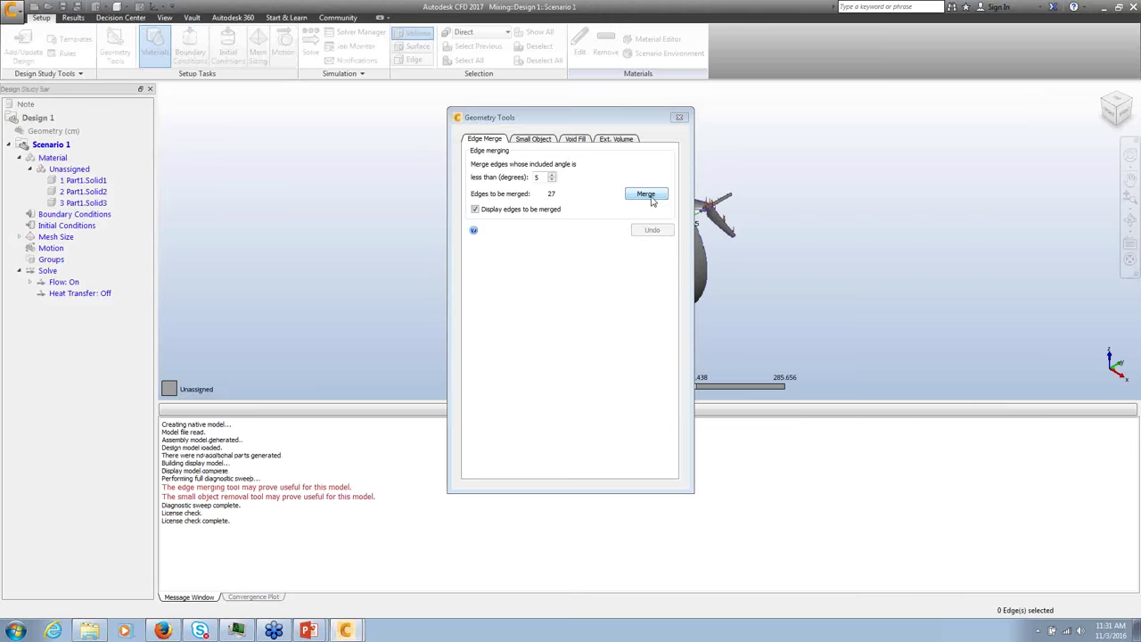
Step: Merge the model edges whose included angle is less than 5 degrees and close the geometry tools
left_click(654, 194)
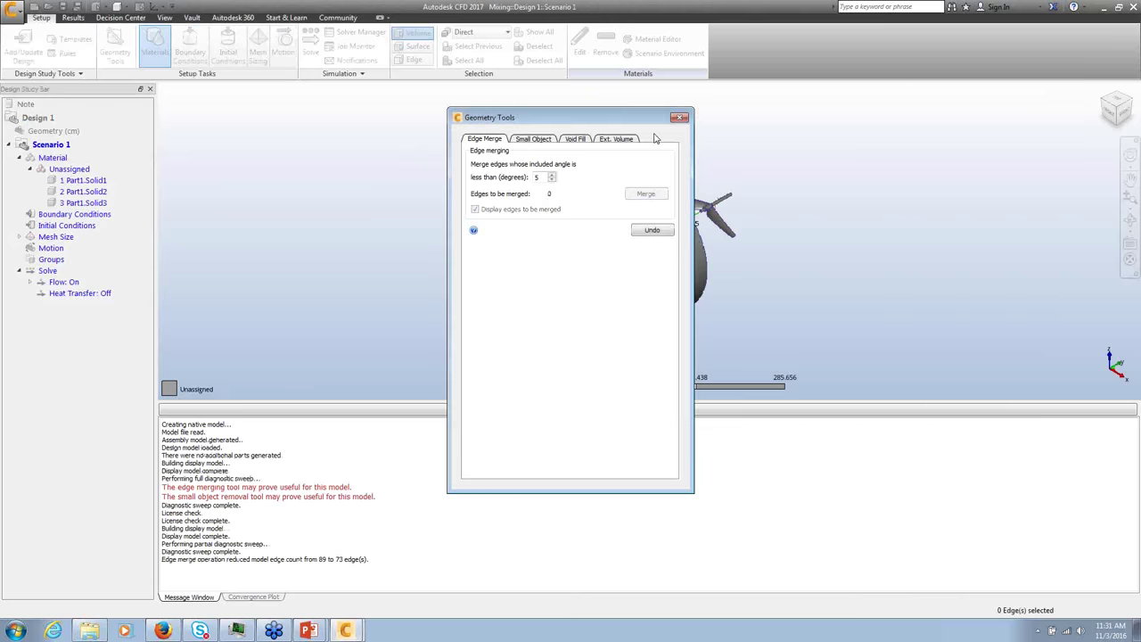
left_click(680, 118)
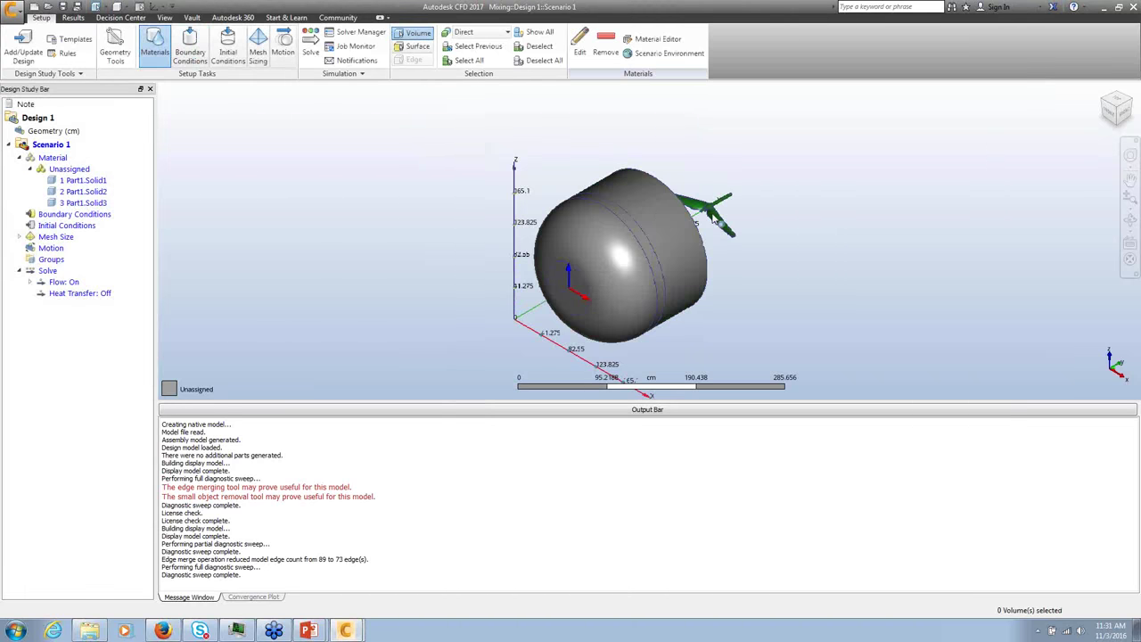
Step: Assign the solid material Stainless Steel (316) to the impeller volume
middle_click_drag(906, 149, 754, 187, "shift")
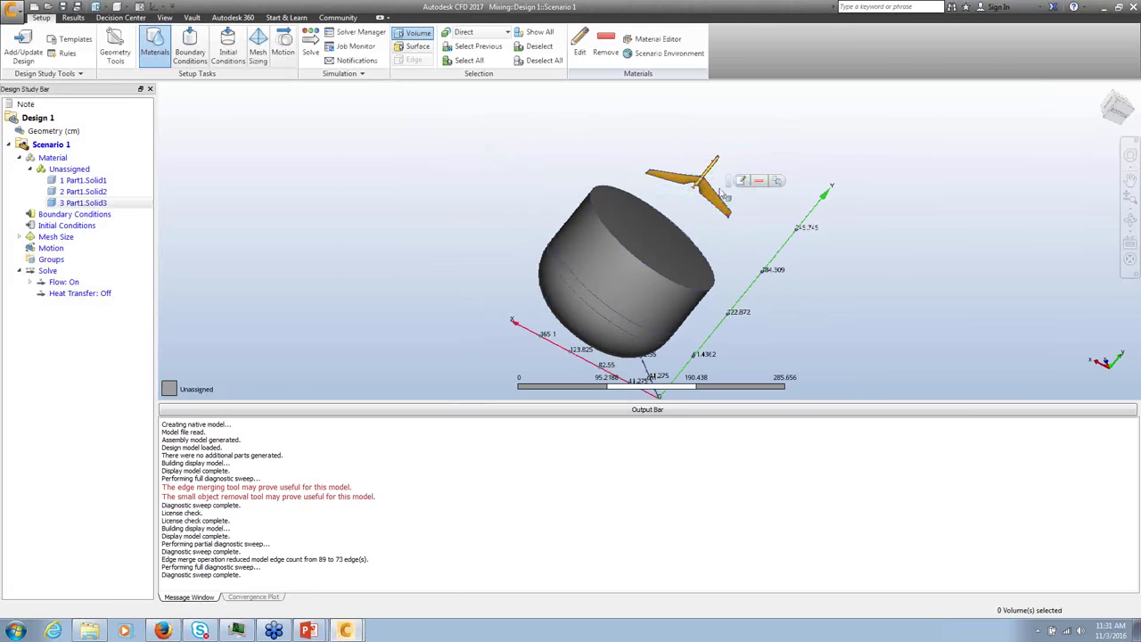
left_click(738, 181)
left_click(913, 316)
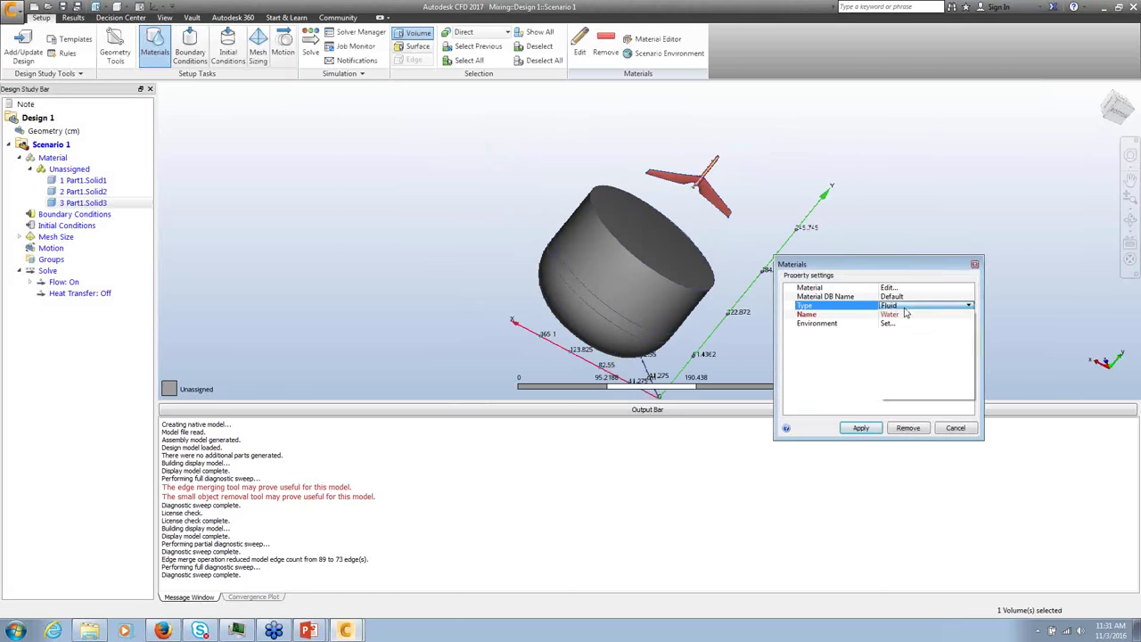
left_click(909, 315)
left_click(904, 326)
left_click(906, 316)
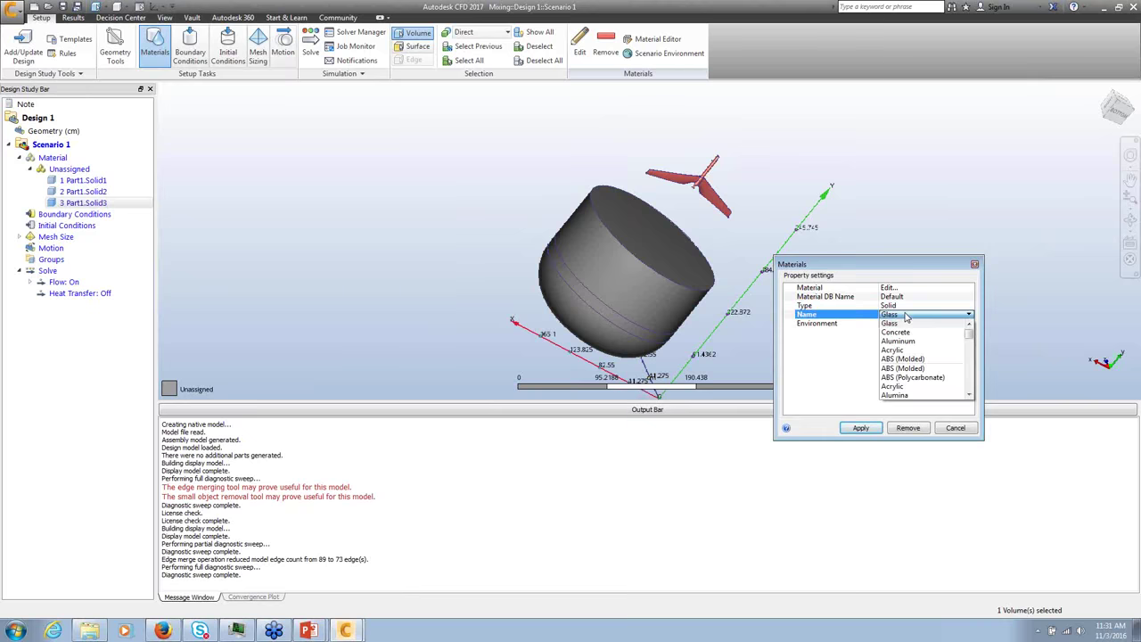
scroll(929, 368, "down", 5)
scroll(928, 368, "down", 6)
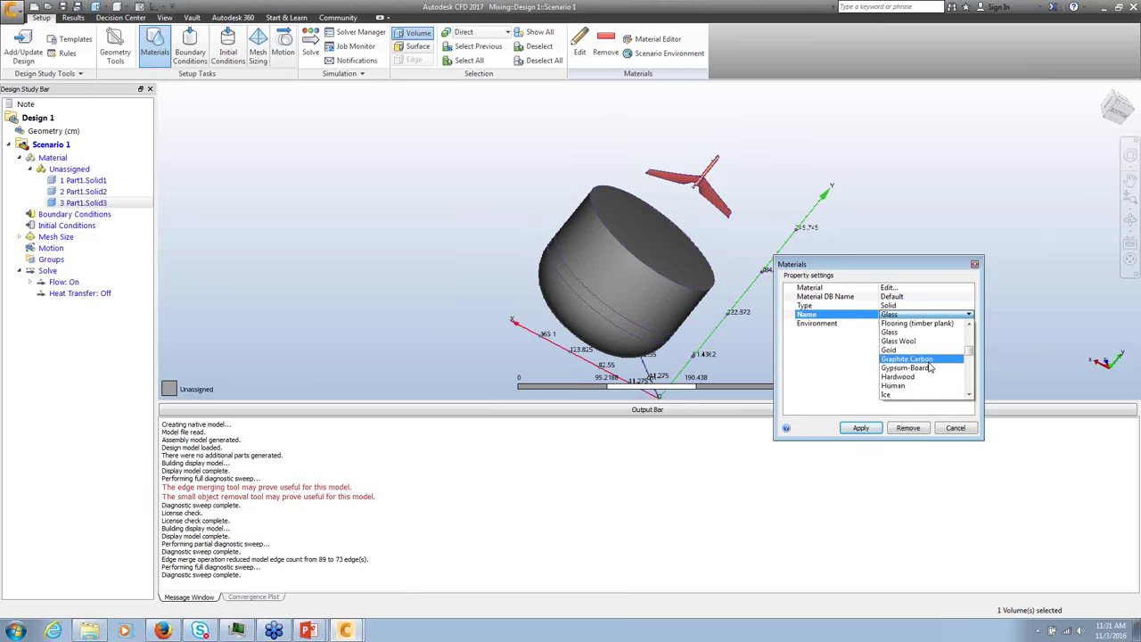
scroll(929, 365, "down", 5)
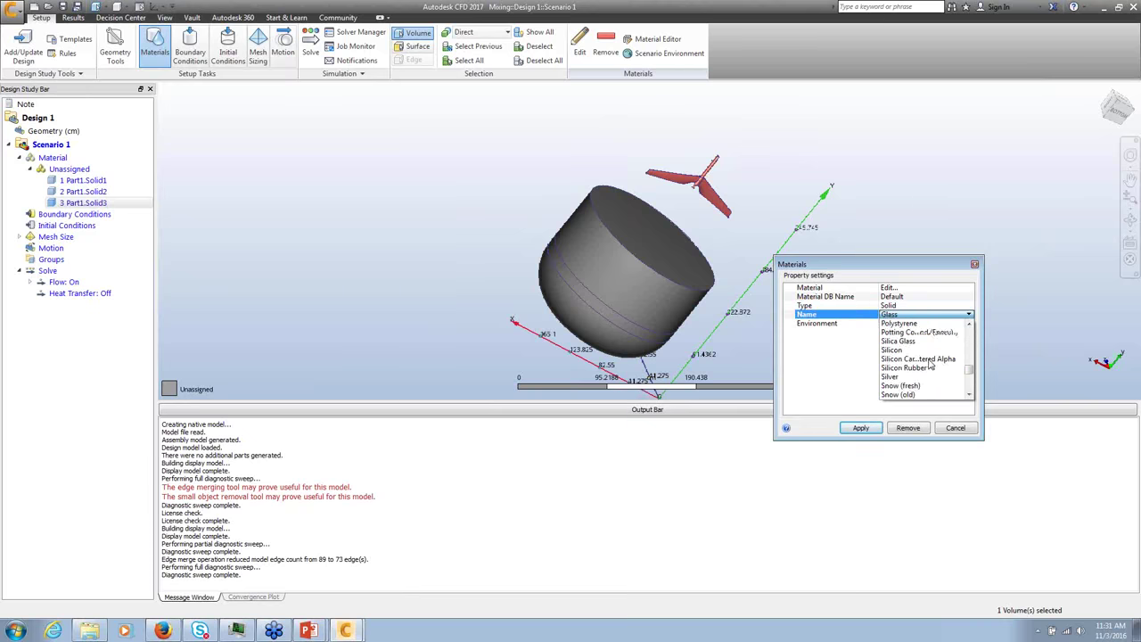
scroll(929, 358, "down", 1)
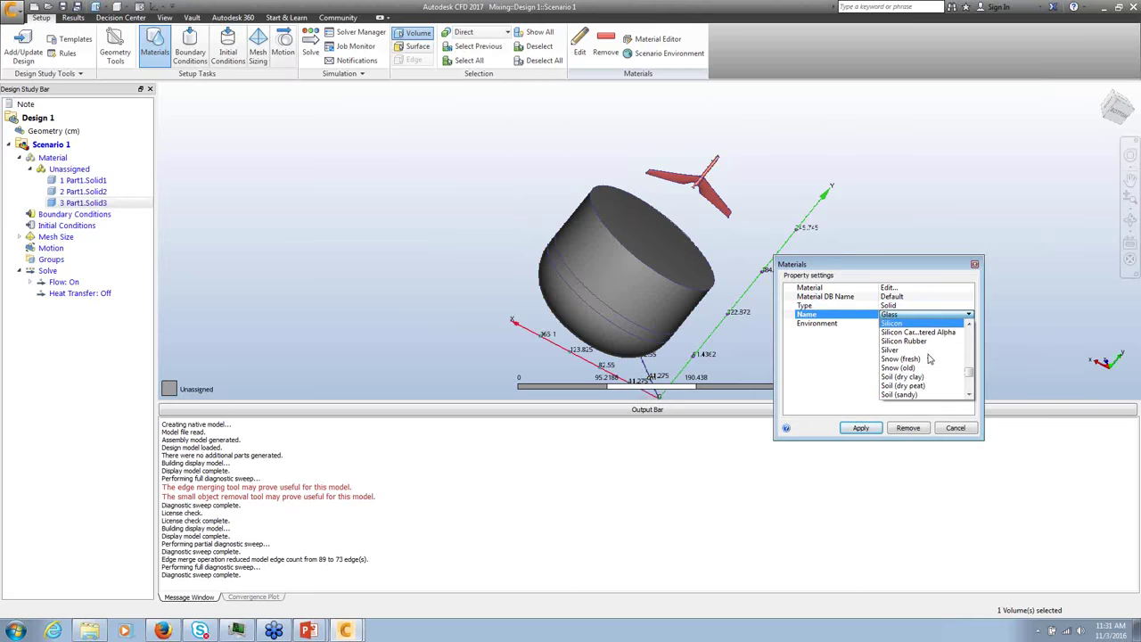
scroll(929, 357, "down", 3)
left_click(914, 331)
left_click(861, 428)
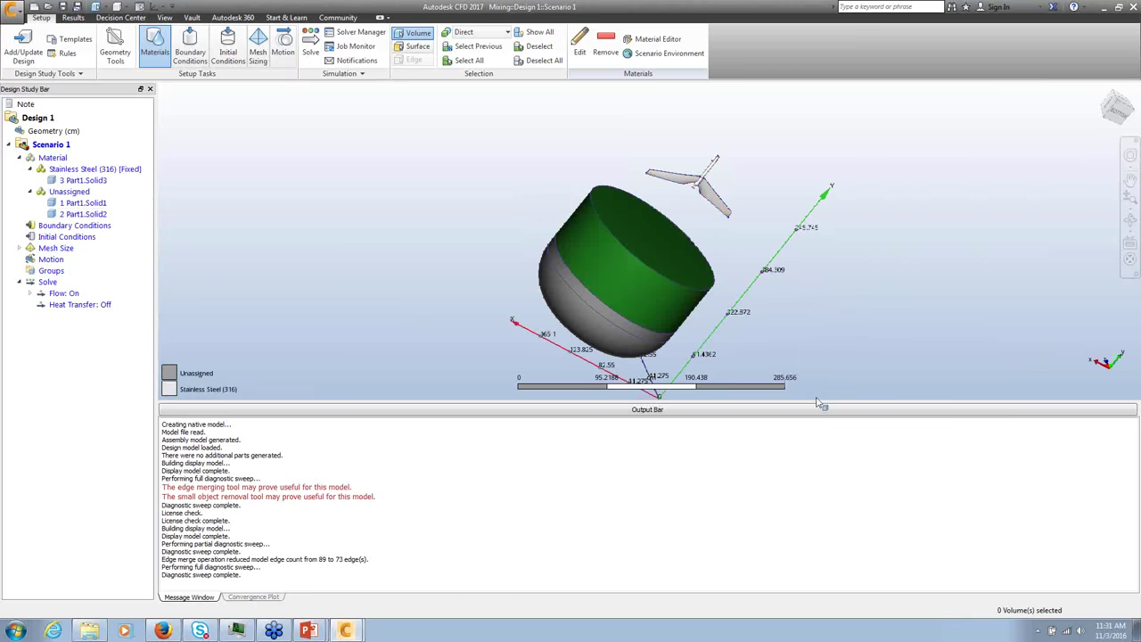
Step: Open the Water fluid material for editing on both tank volumes and set its save database to Local
left_click(655, 243)
left_click(621, 303)
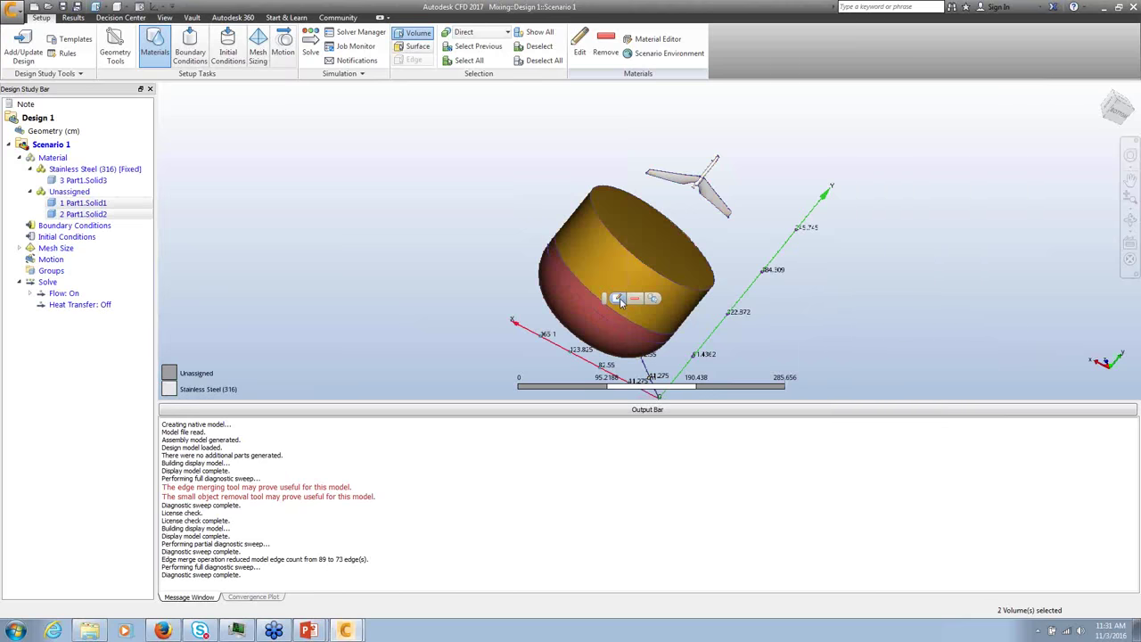
left_click(618, 299)
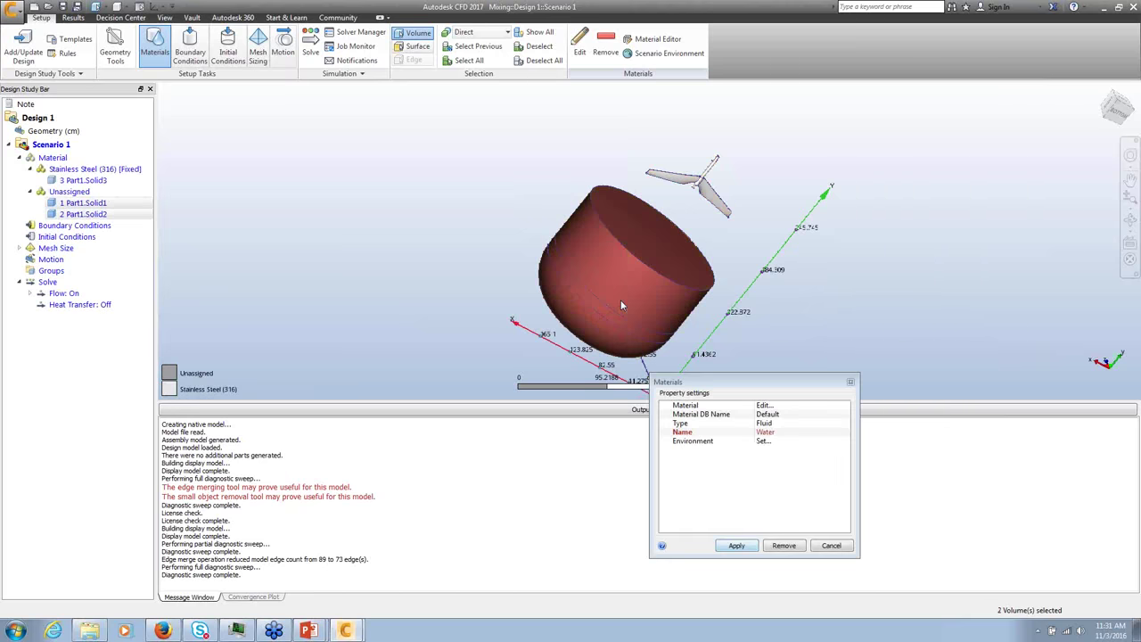
left_click(793, 406)
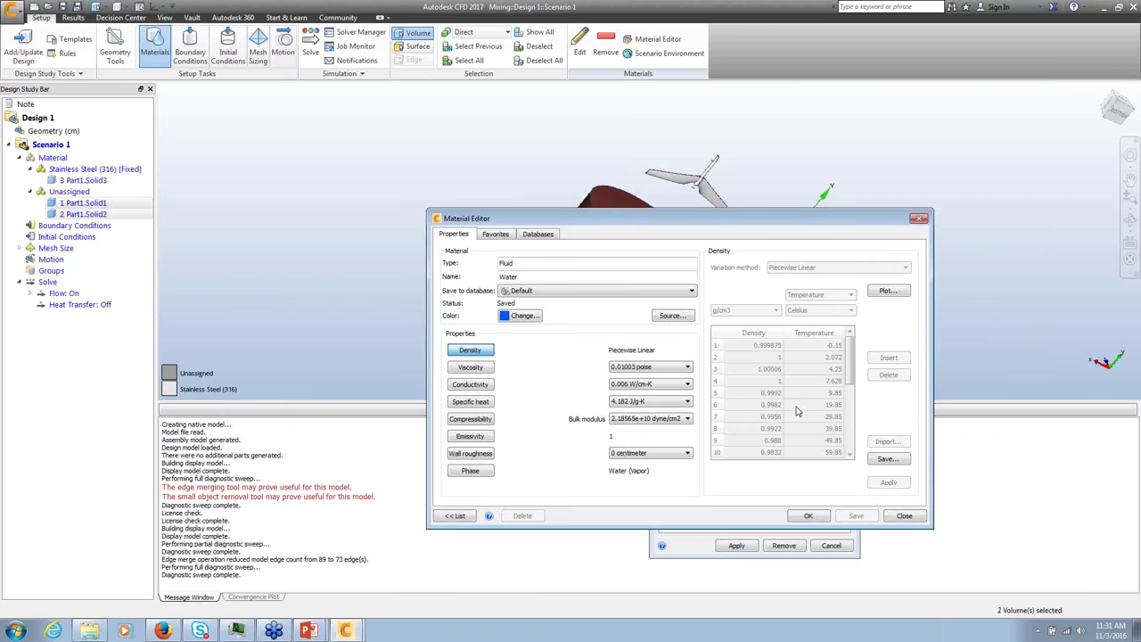
left_click(538, 290)
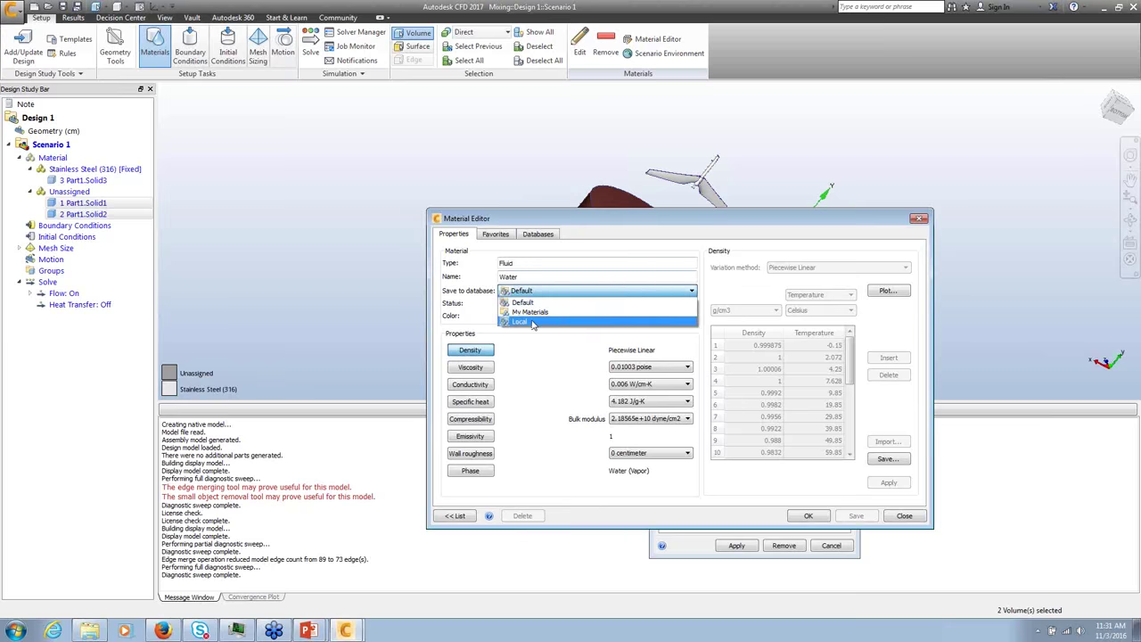
left_click(532, 323)
double_click(537, 265)
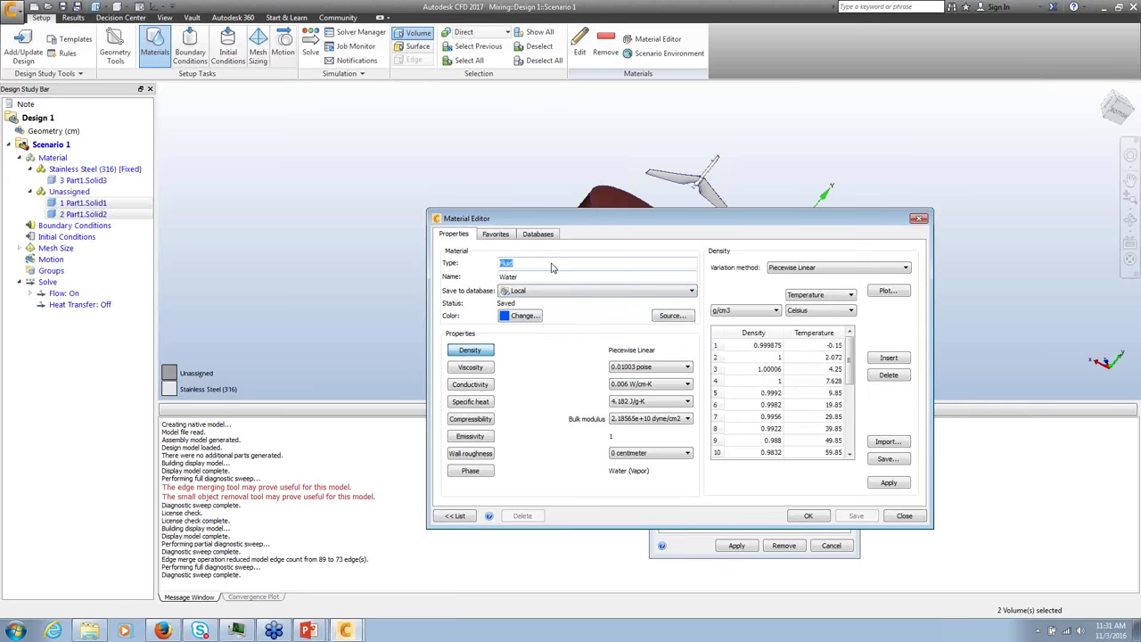
Step: Set the water's viscosity to a constant 0.02 poise
left_click(480, 373)
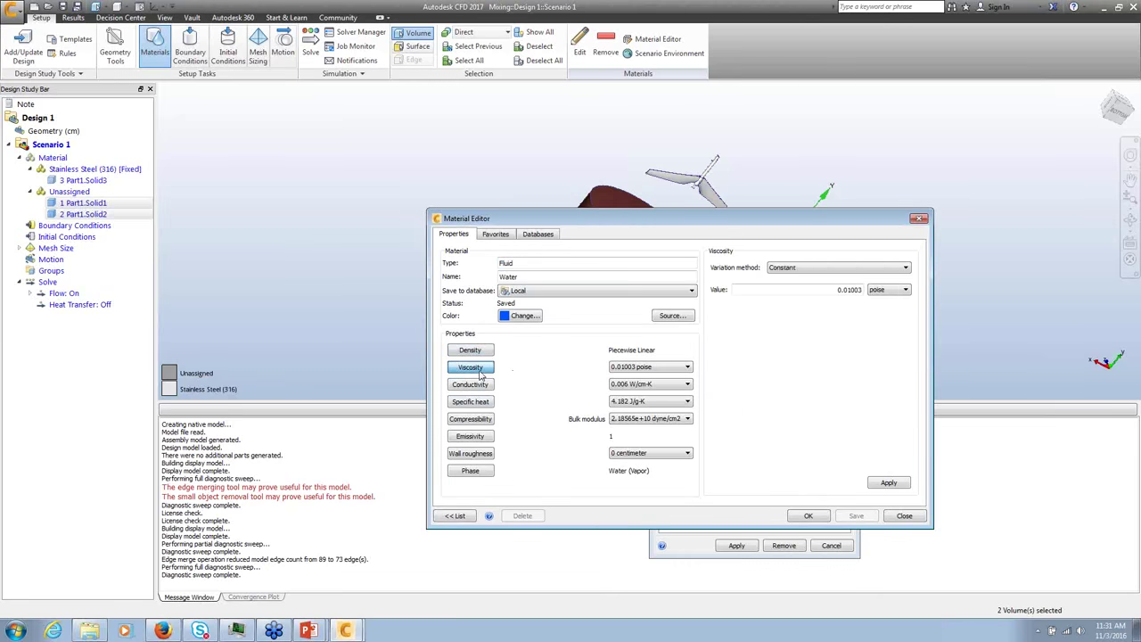
double_click(849, 290)
type("0.02")
left_click(898, 483)
Step: Make the water's piecewise linear density vary with Scalar and delete table rows until only two remain
left_click(470, 350)
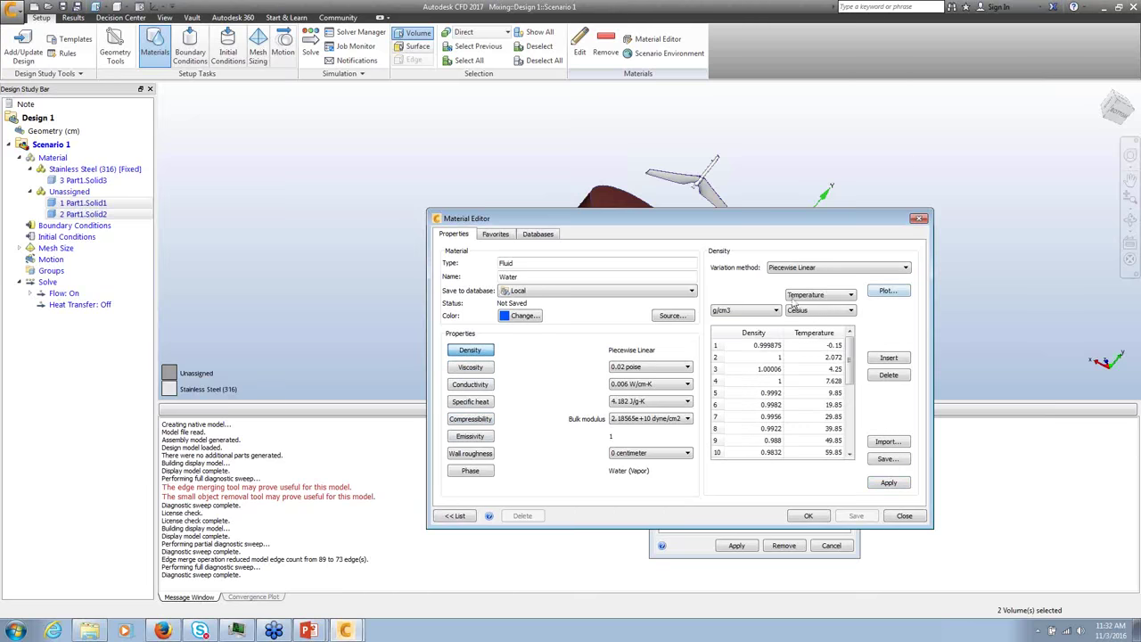
left_click(833, 302)
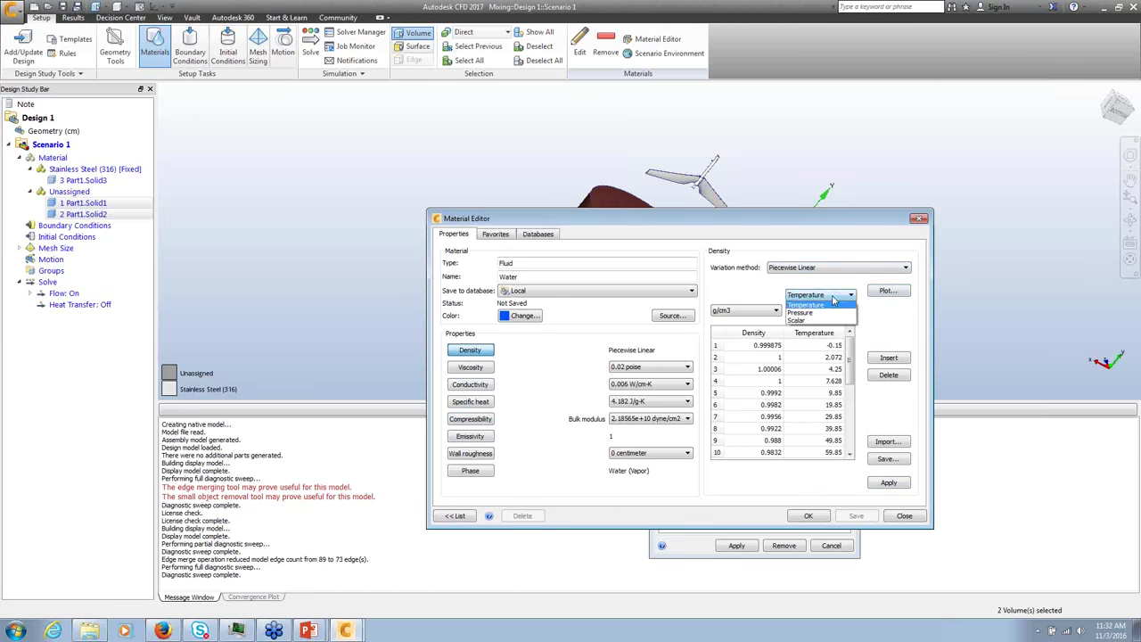
left_click(811, 320)
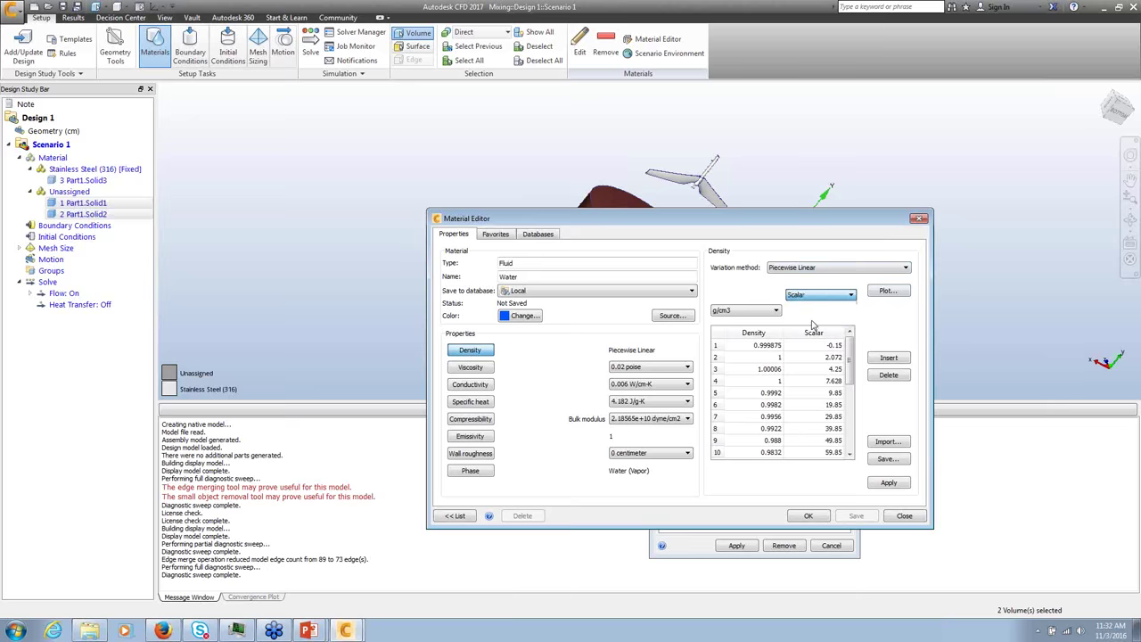
left_click(753, 358)
left_click(889, 376)
left_click(888, 376)
left_click(889, 375)
left_click(888, 375)
left_click(889, 375)
left_click(888, 375)
left_click(889, 376)
left_click(889, 375)
left_click(889, 376)
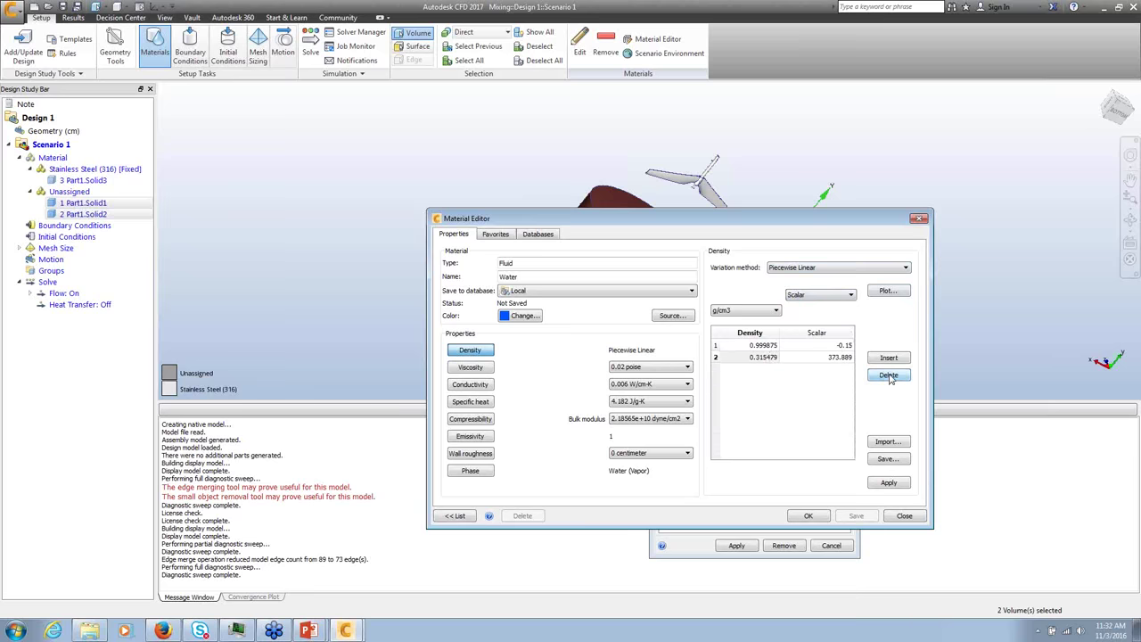
Step: Fill the density table with 1 g/cm3 at scalar 0 and 1.2 g/cm3 at scalar 1, and apply it
double_click(764, 346)
type("1")
left_click(840, 346)
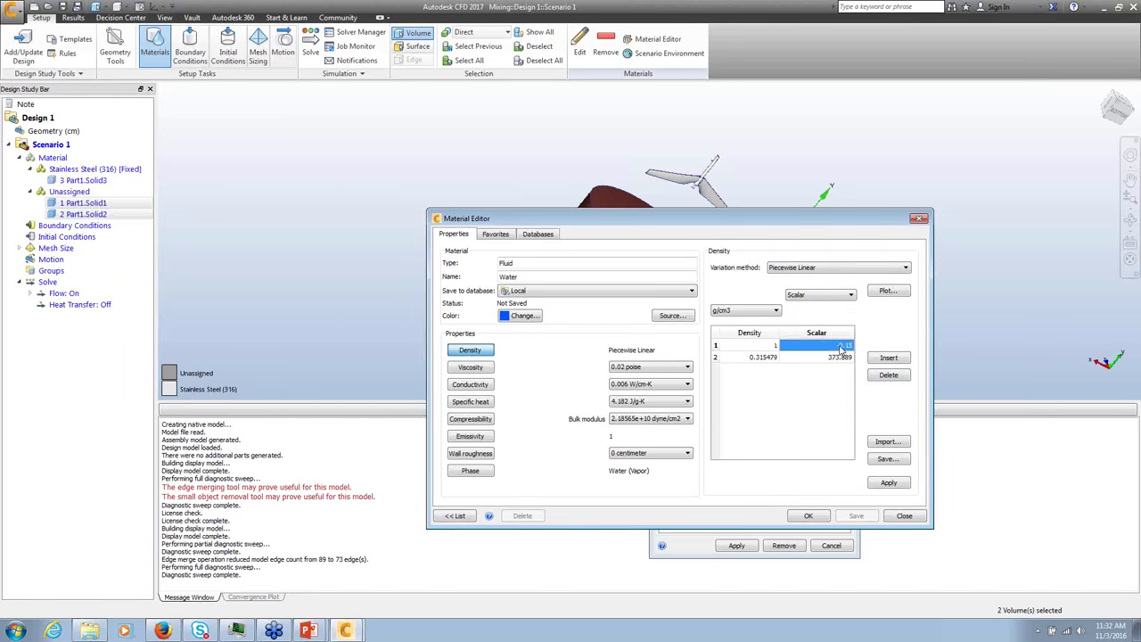
type("0")
double_click(765, 357)
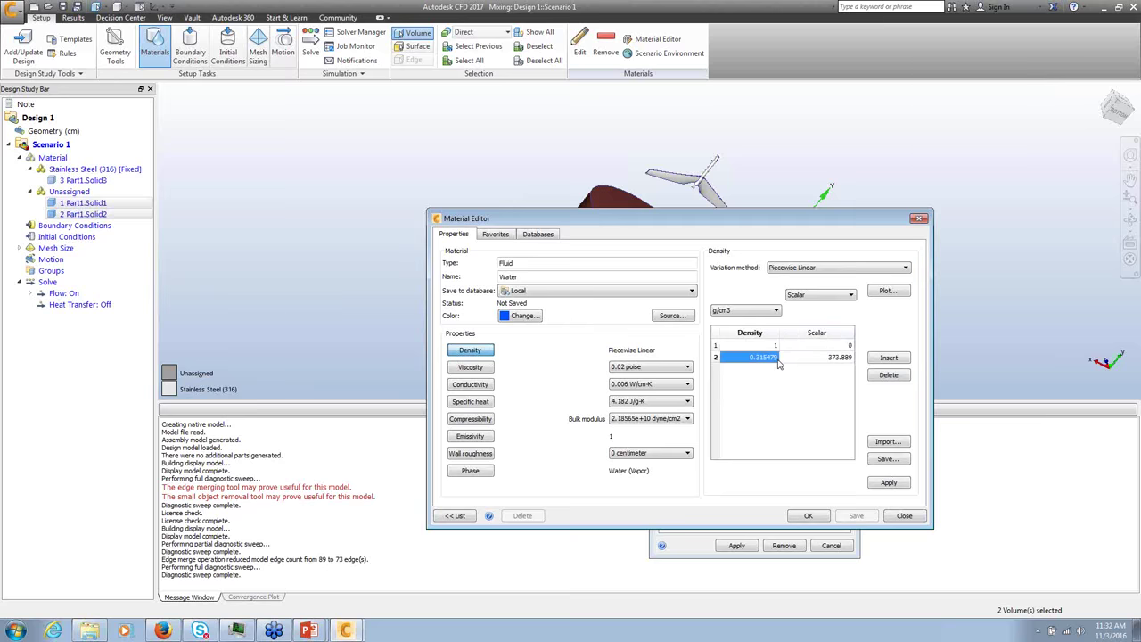
type("0")
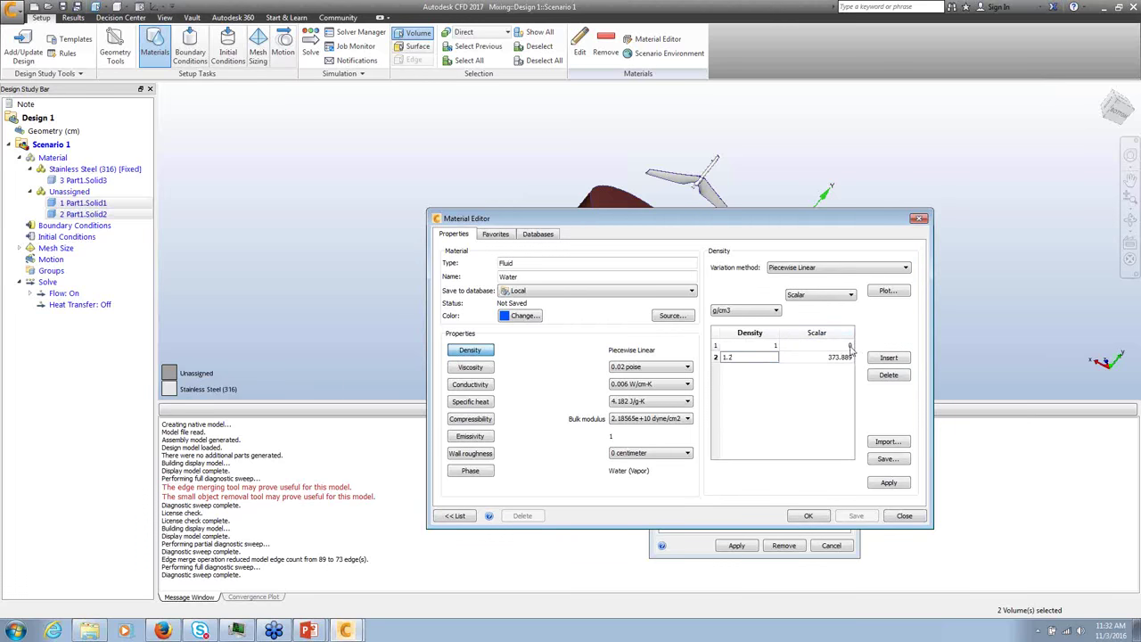
left_click(843, 357)
type("1")
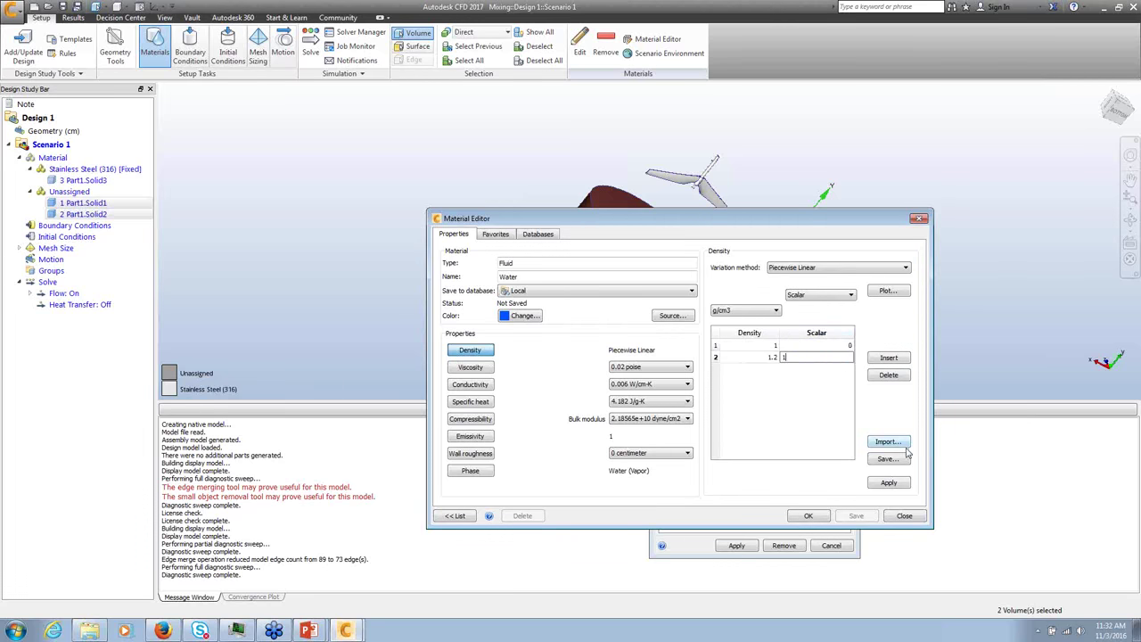
left_click(899, 483)
Step: Change the water's viscosity variation method to Piecewise Linear, dependent on Scalar
left_click(473, 373)
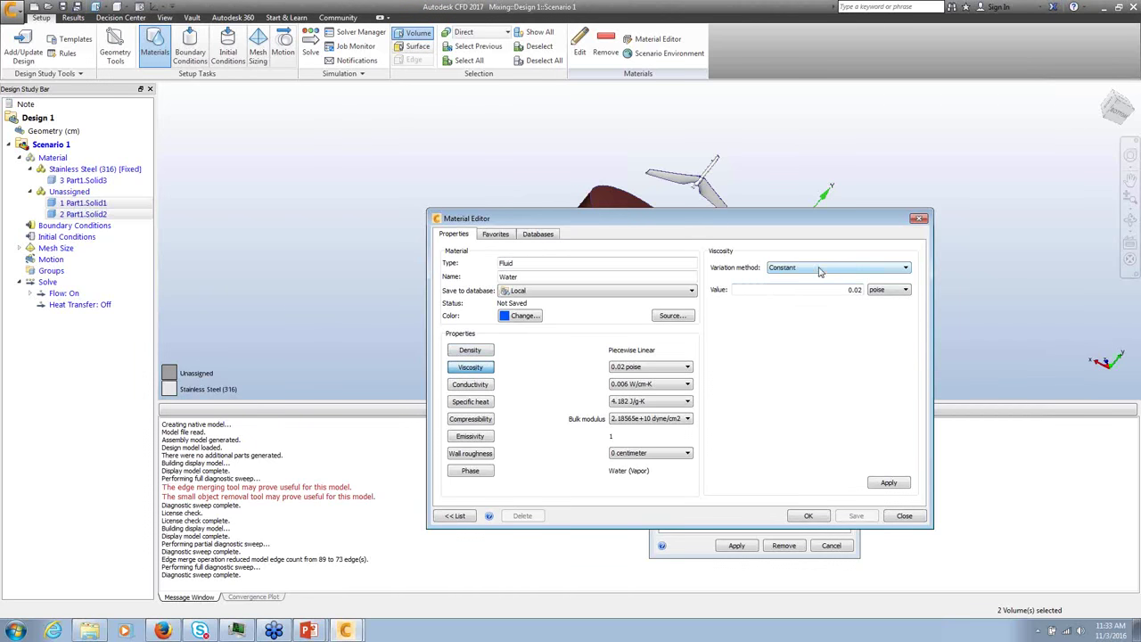
left_click(905, 268)
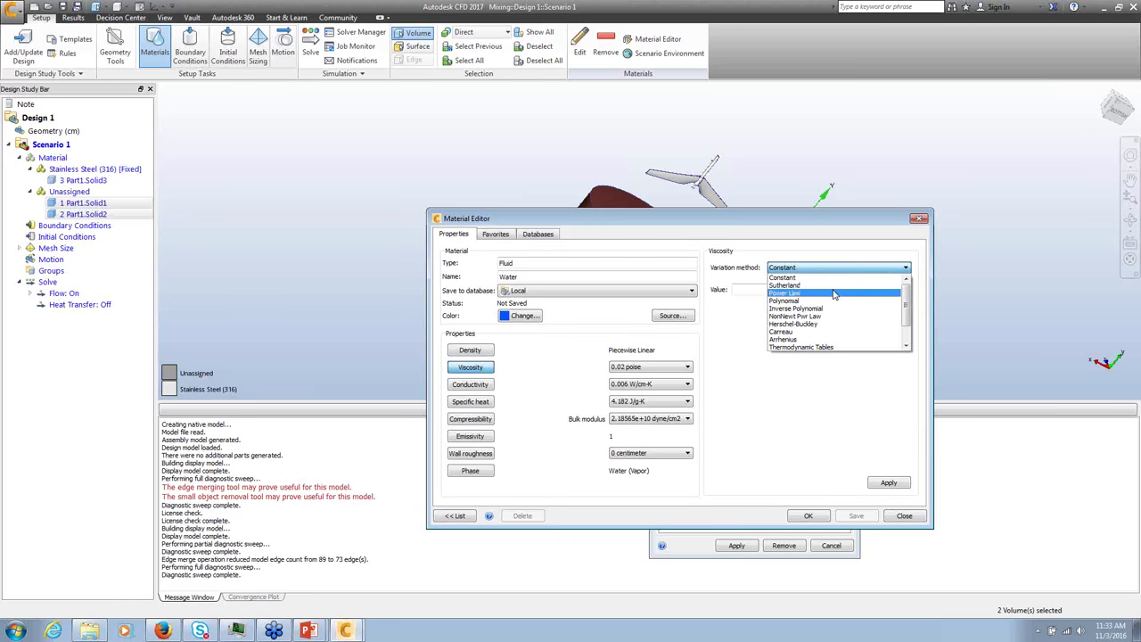
scroll(834, 307, "down", 3)
left_click(831, 331)
left_click(830, 297)
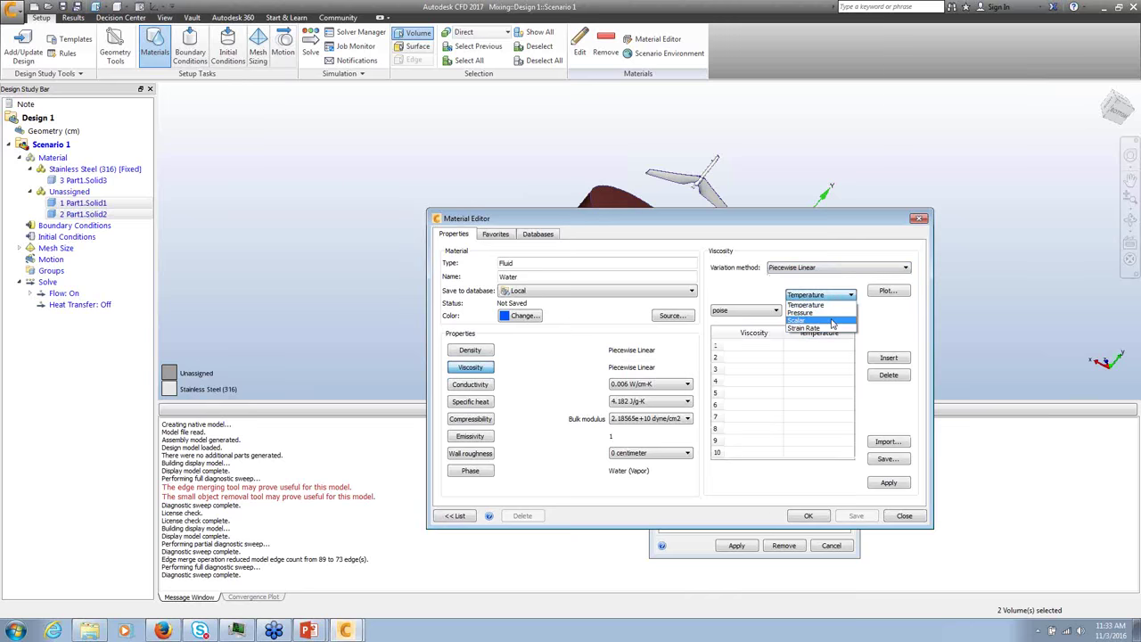
left_click(832, 323)
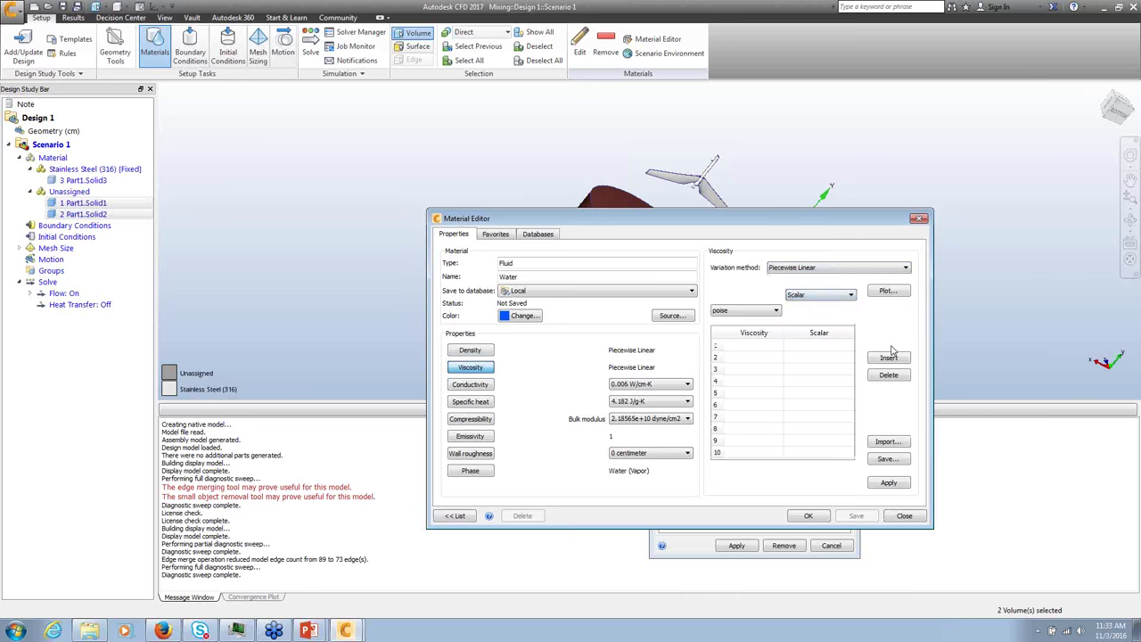
Step: Fill the viscosity table with 0.015 poise at scalar 0 and 0.02 poise at scalar 1, and apply it
left_click(769, 345)
type("0.015")
left_click(821, 344)
type("0")
left_click(783, 360)
type("0")
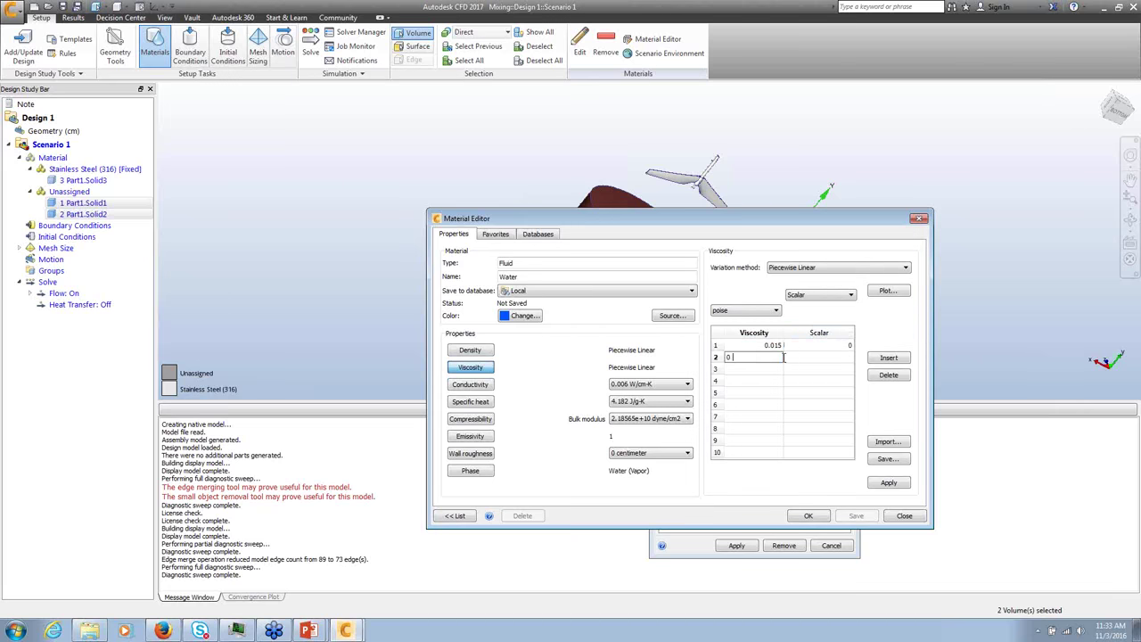
type(".02")
left_click(817, 359)
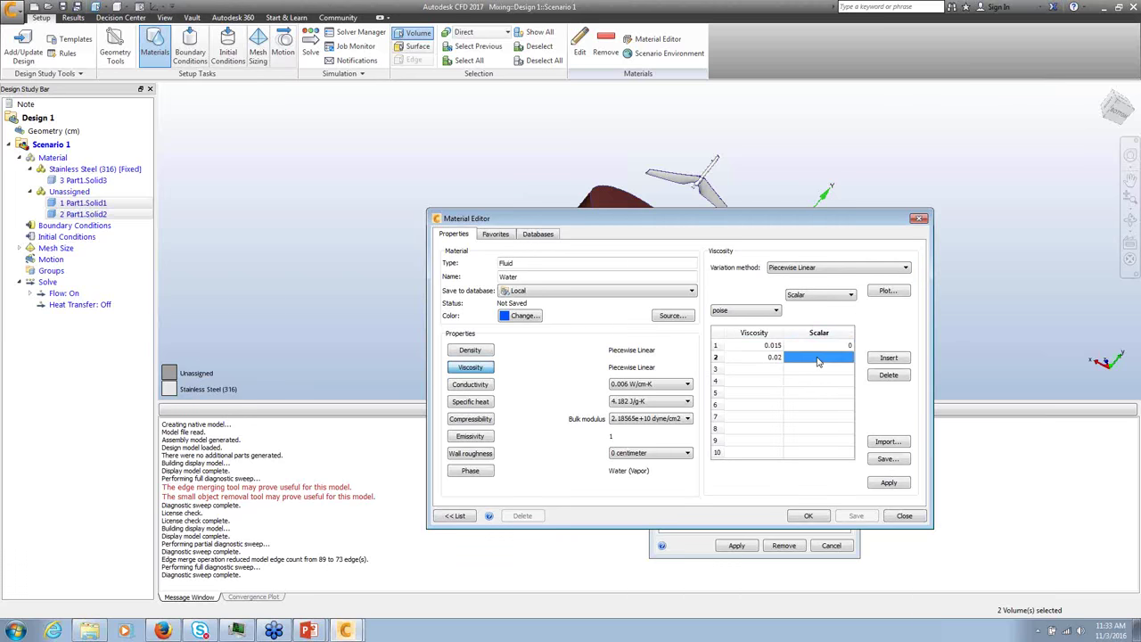
type("1")
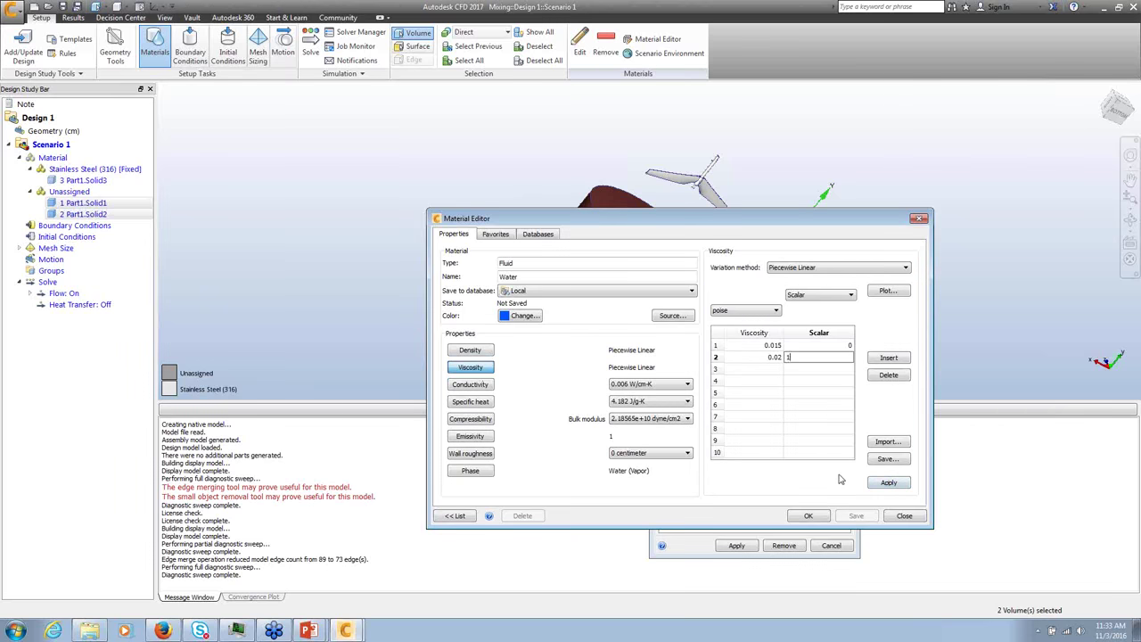
left_click(890, 483)
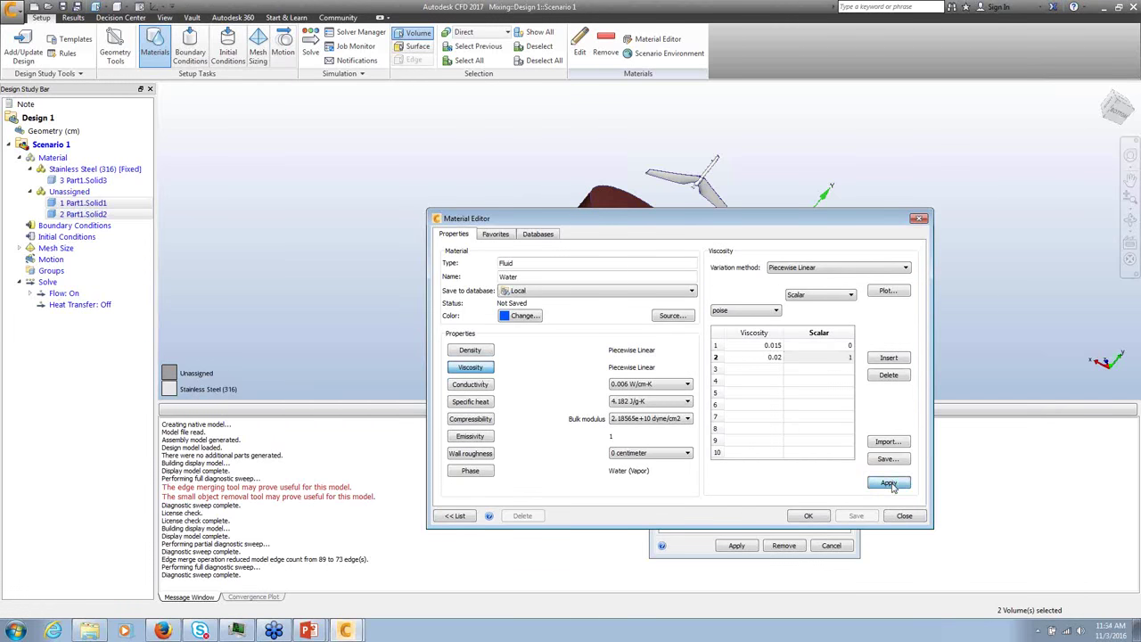
Step: Accept the edited water material and apply it to the two tank volumes
left_click(888, 460)
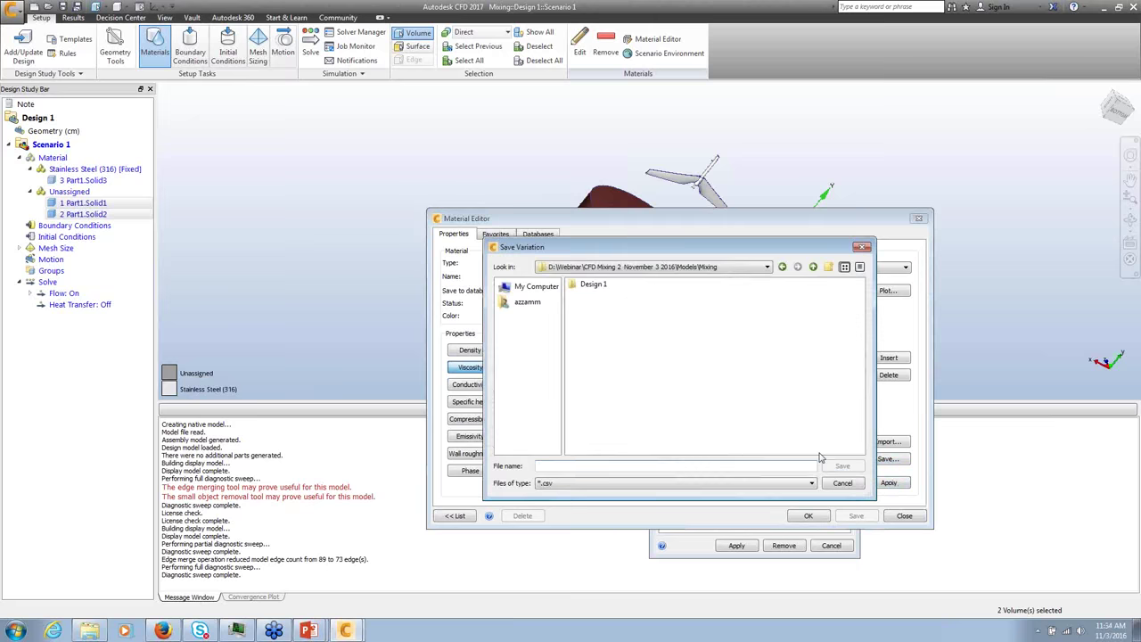
left_click(843, 482)
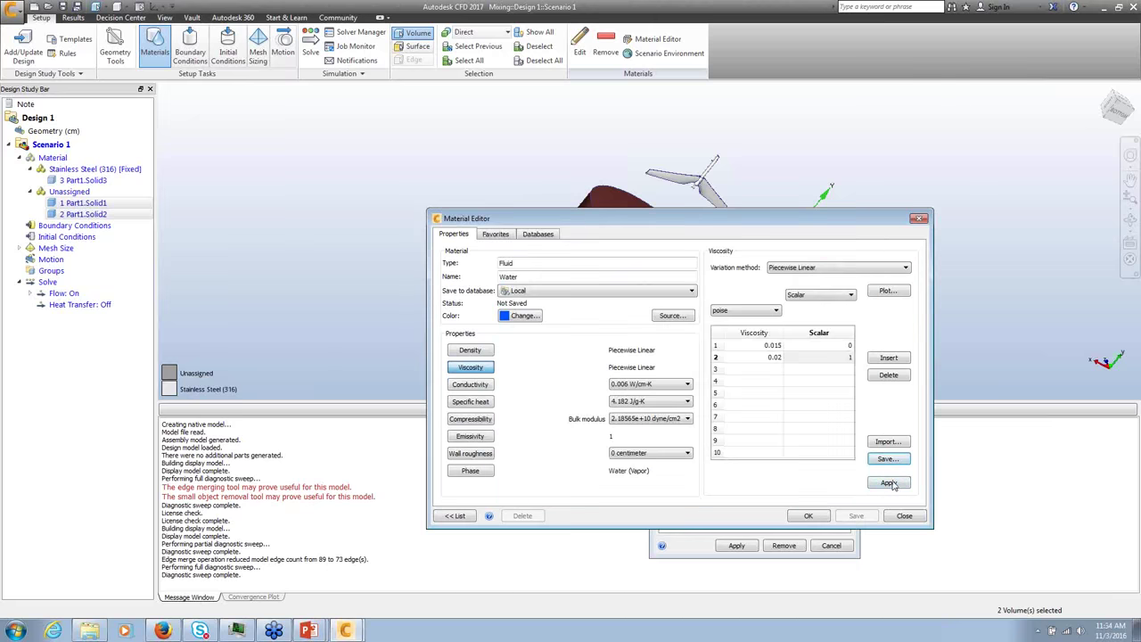
left_click(810, 518)
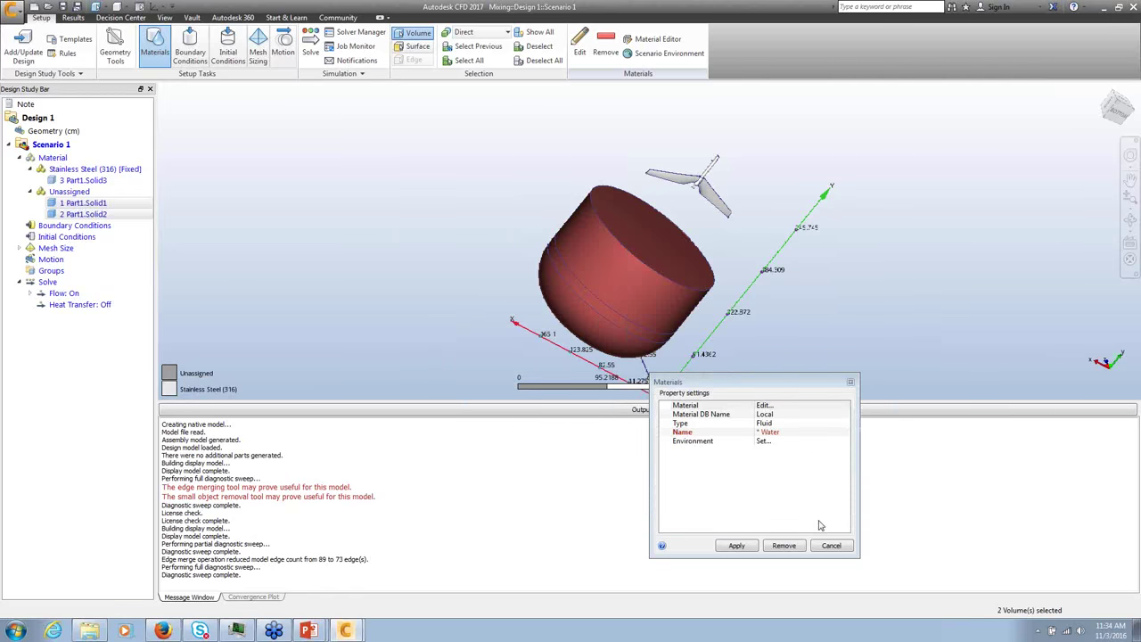
left_click(743, 546)
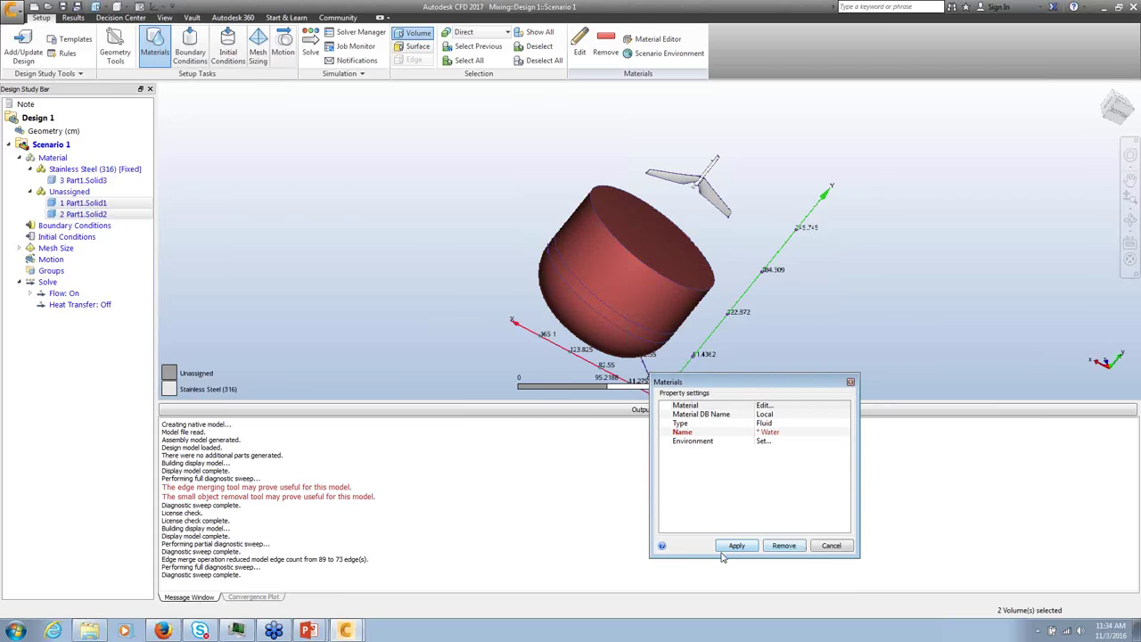
Step: Apply the water material to the two tank volumes and switch its material environment from fixed to Variable
left_click(736, 546)
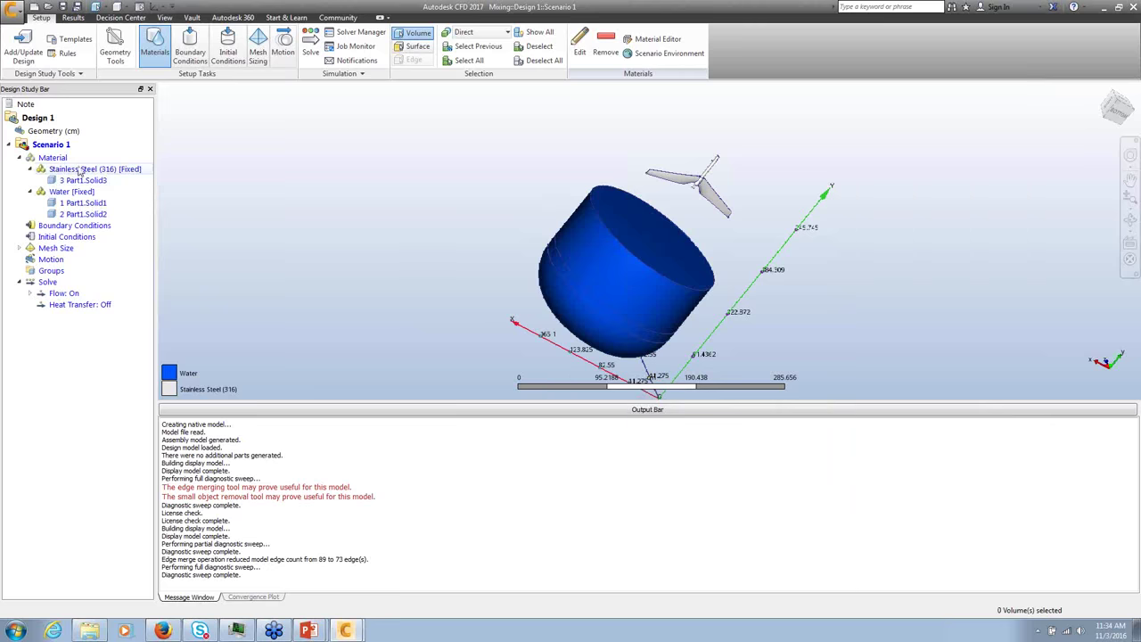
left_click(116, 174)
right_click(116, 174)
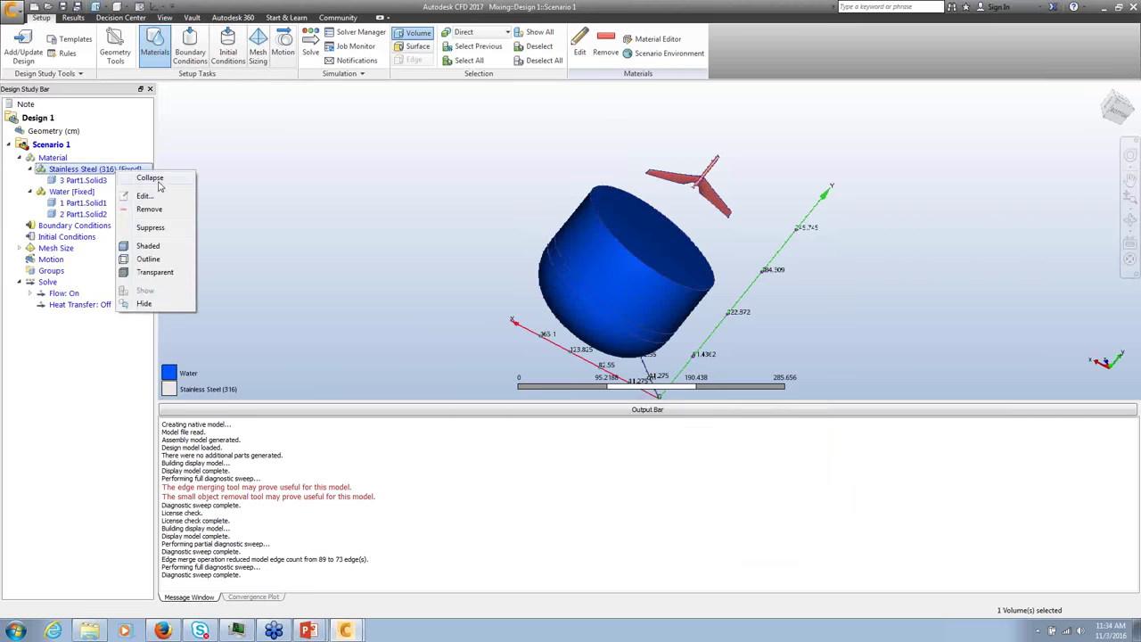
left_click(103, 175)
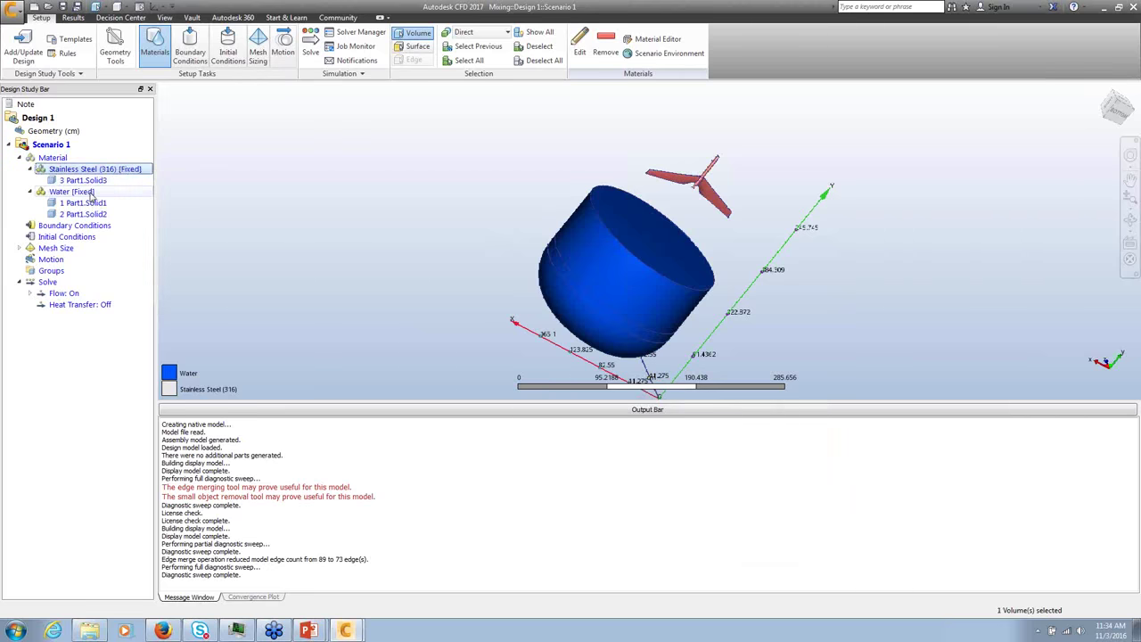
left_click(89, 192)
right_click(89, 191)
left_click(212, 231)
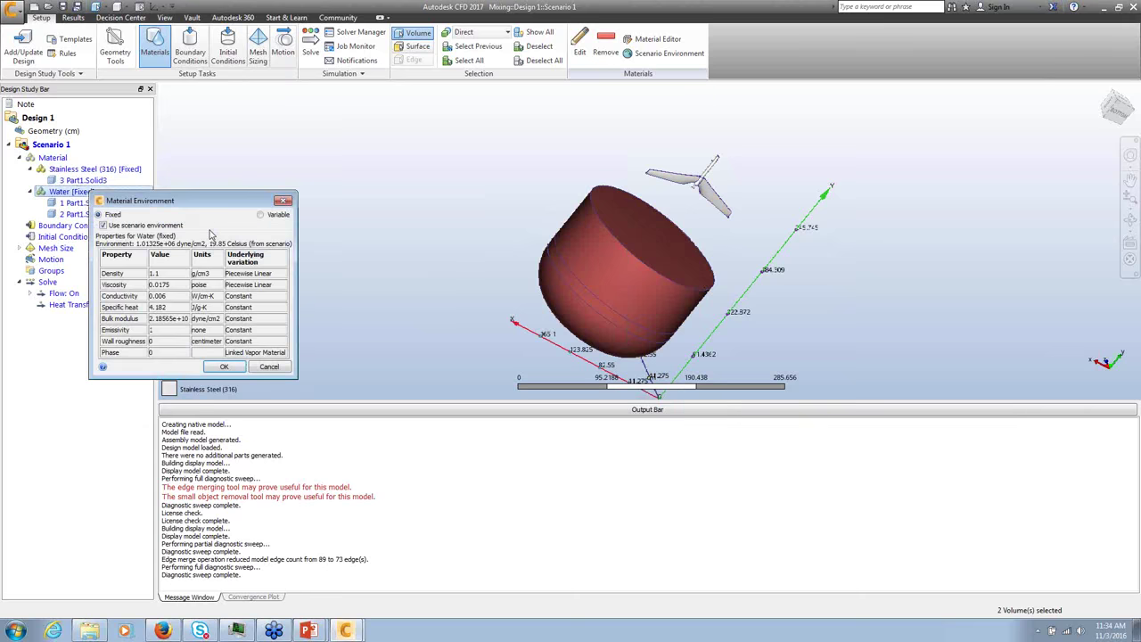
left_click(259, 214)
left_click(224, 366)
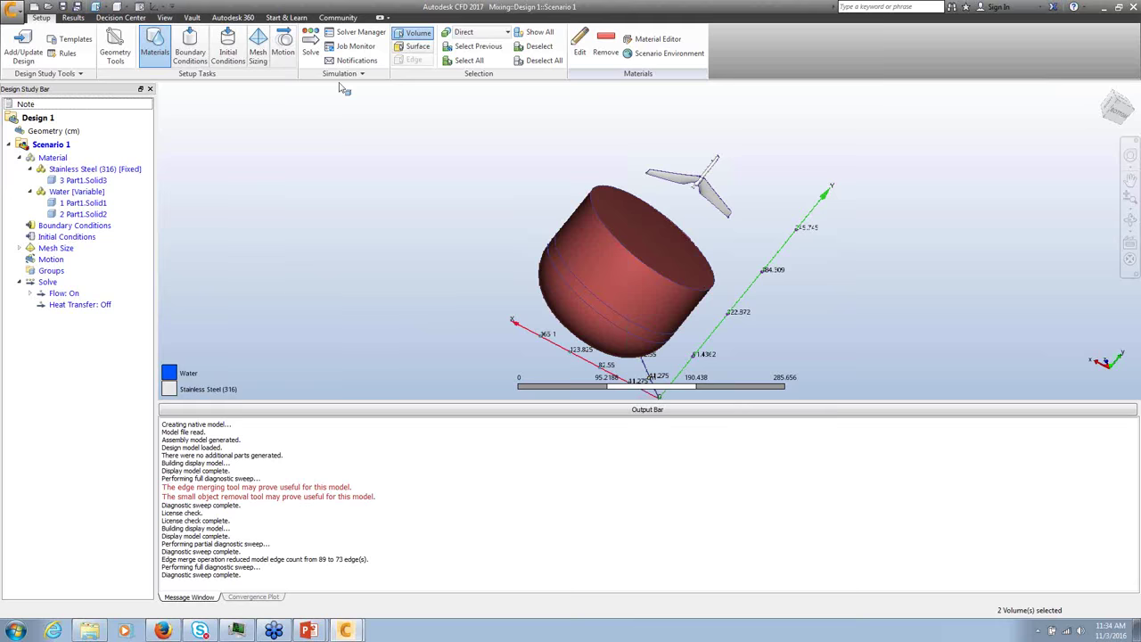
Step: Assign a Scalar initial condition of 0 to the upper tank volume
left_click(228, 51)
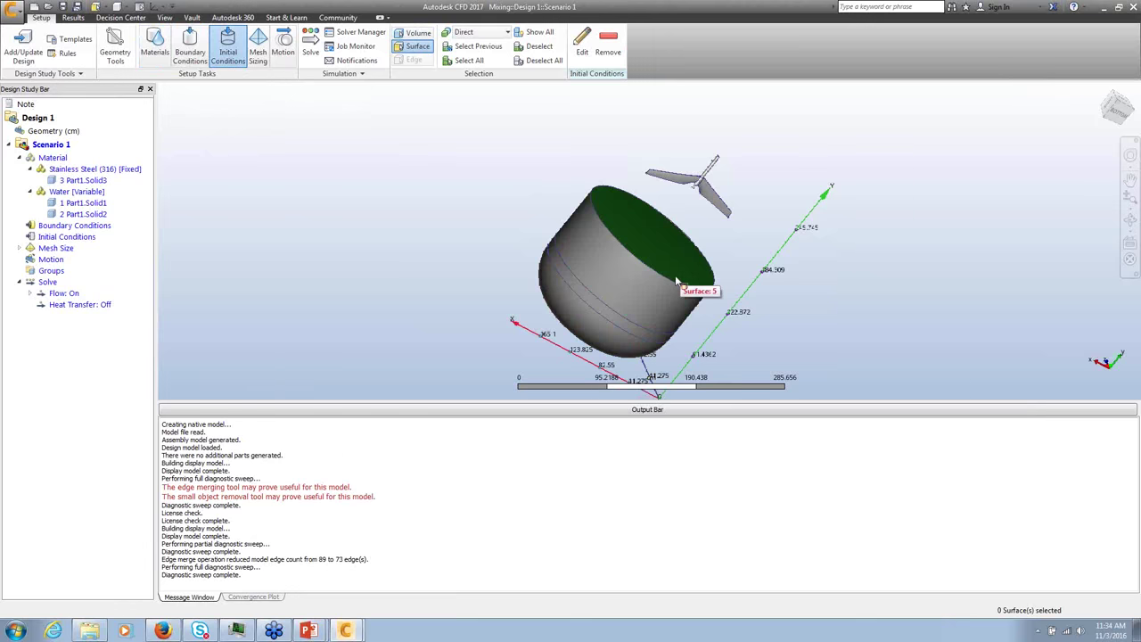
left_click(414, 35)
left_click(655, 278)
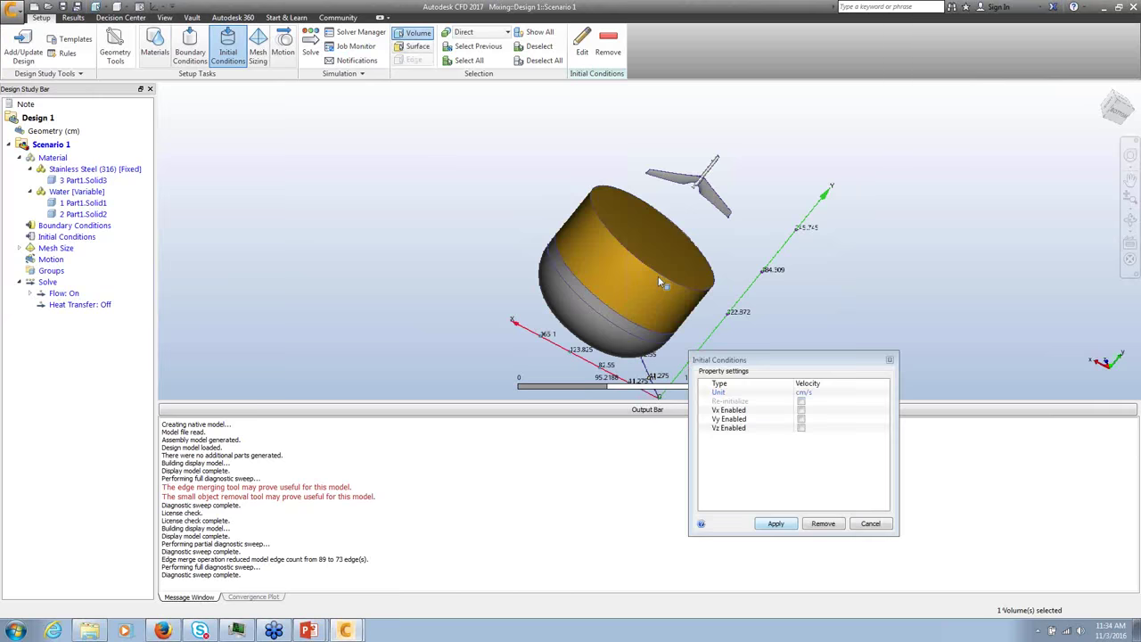
left_click(839, 386)
left_click(837, 400)
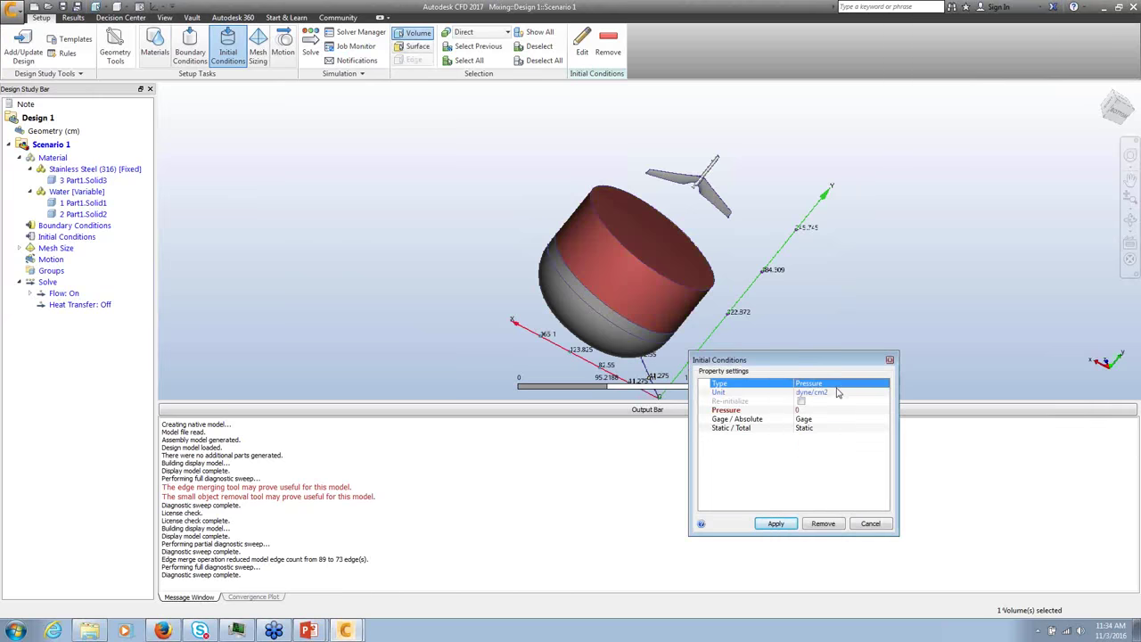
left_click(843, 386)
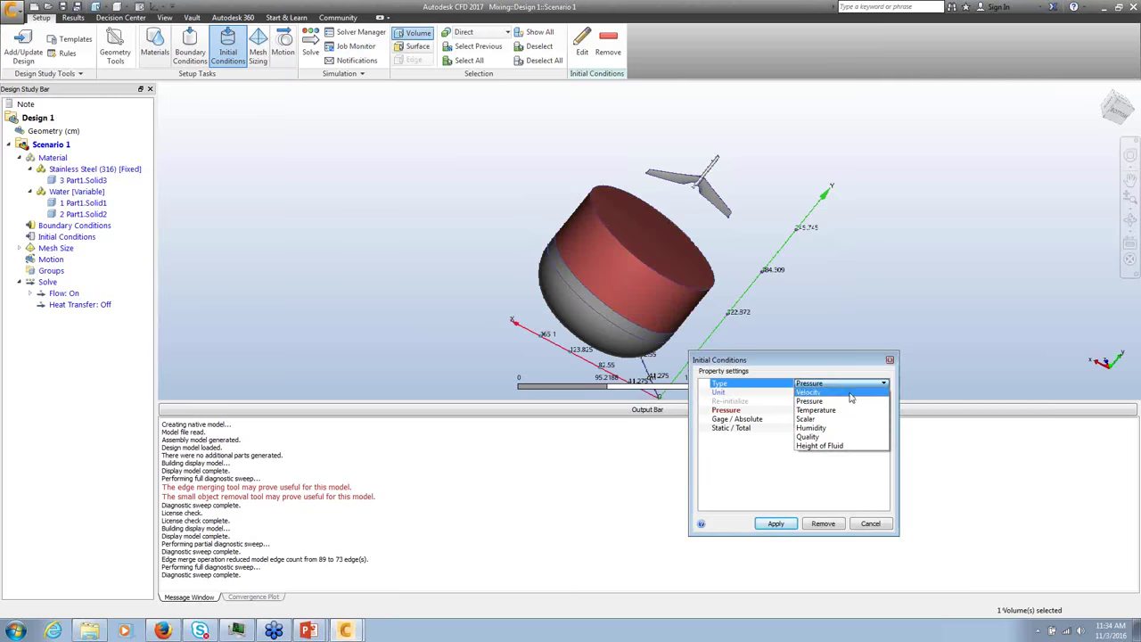
left_click(836, 418)
left_click(775, 523)
Step: Assign a Scalar initial condition of 1 to the lower, rounded tank volume
left_click(624, 330)
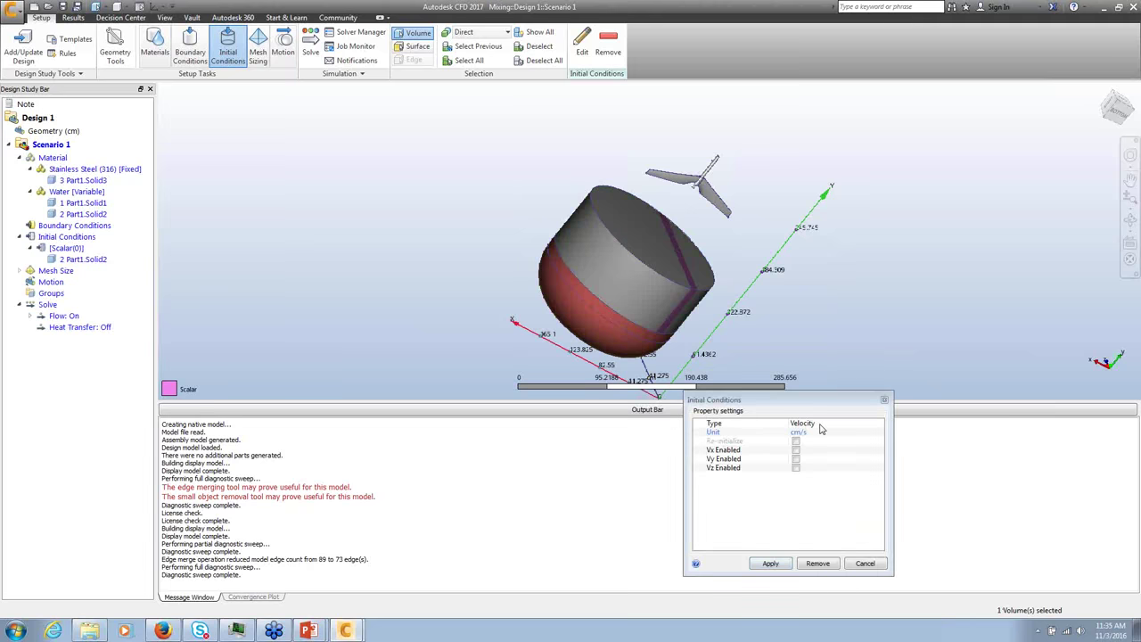
left_click(822, 425)
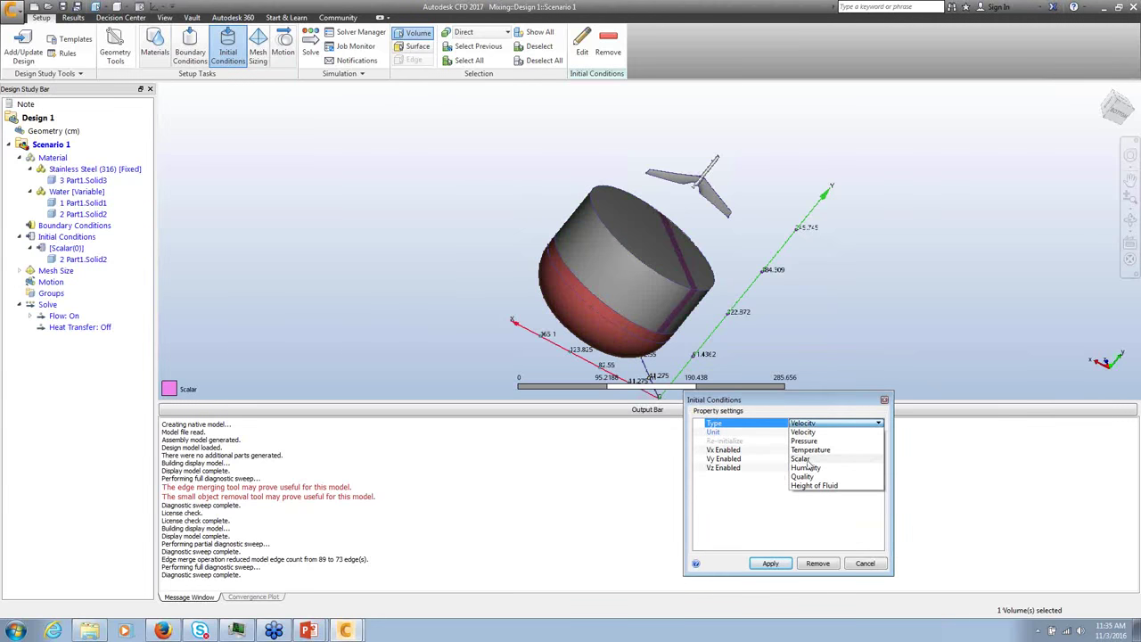
left_click(803, 459)
left_click(803, 441)
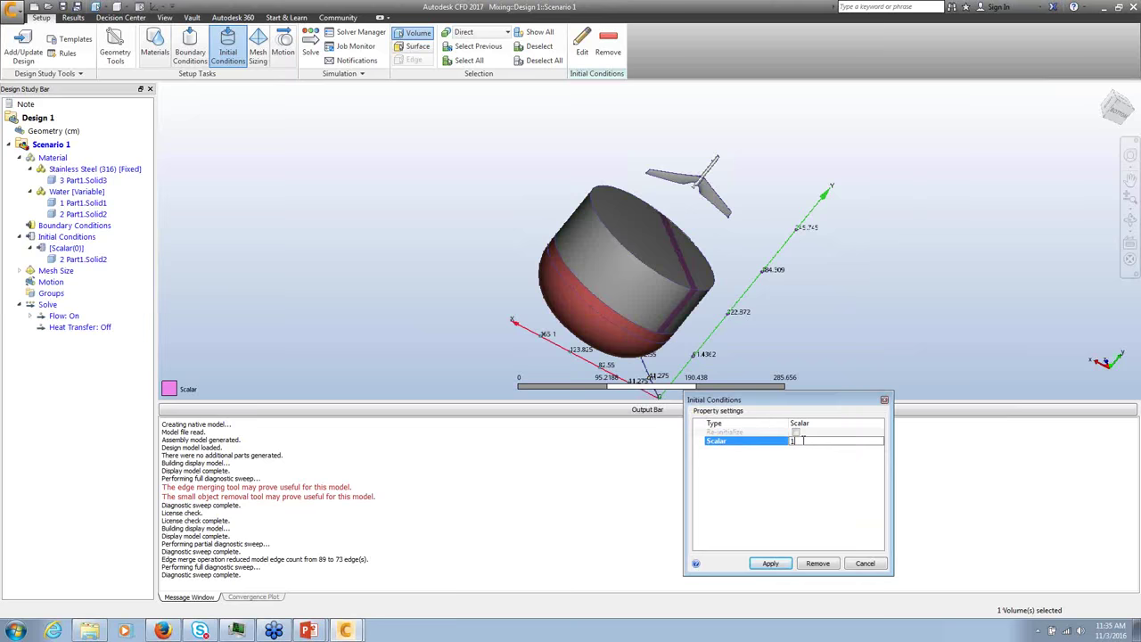
left_click(771, 562)
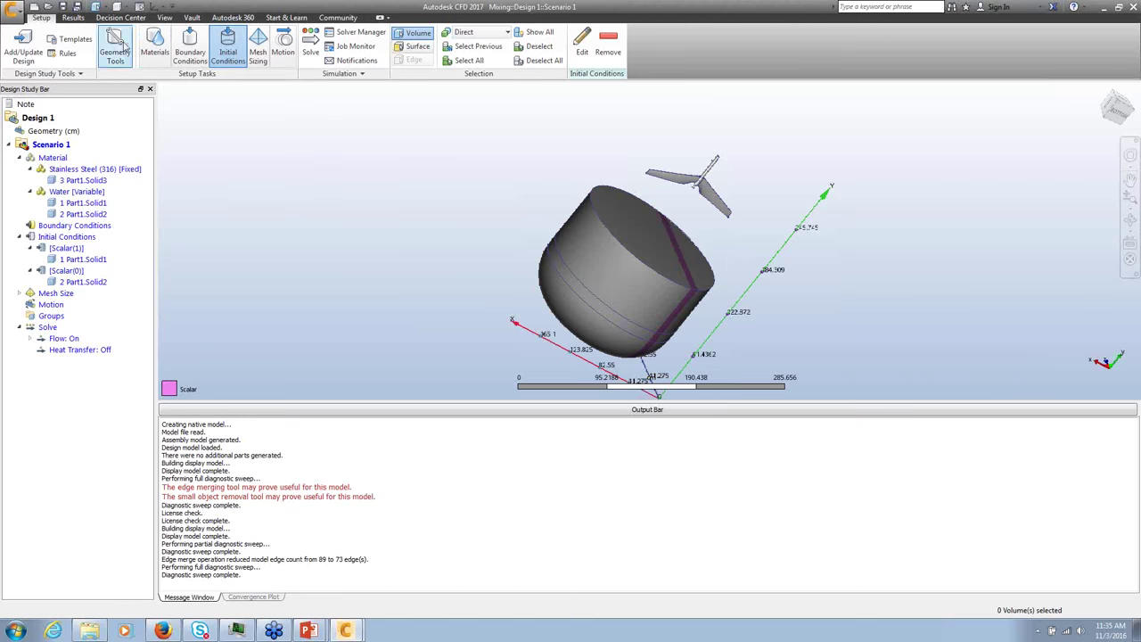
Step: Apply a steady-state static gage Pressure boundary condition of 0 dyne/cm2 to the tank's flat top surface
left_click(191, 66)
left_click(657, 258)
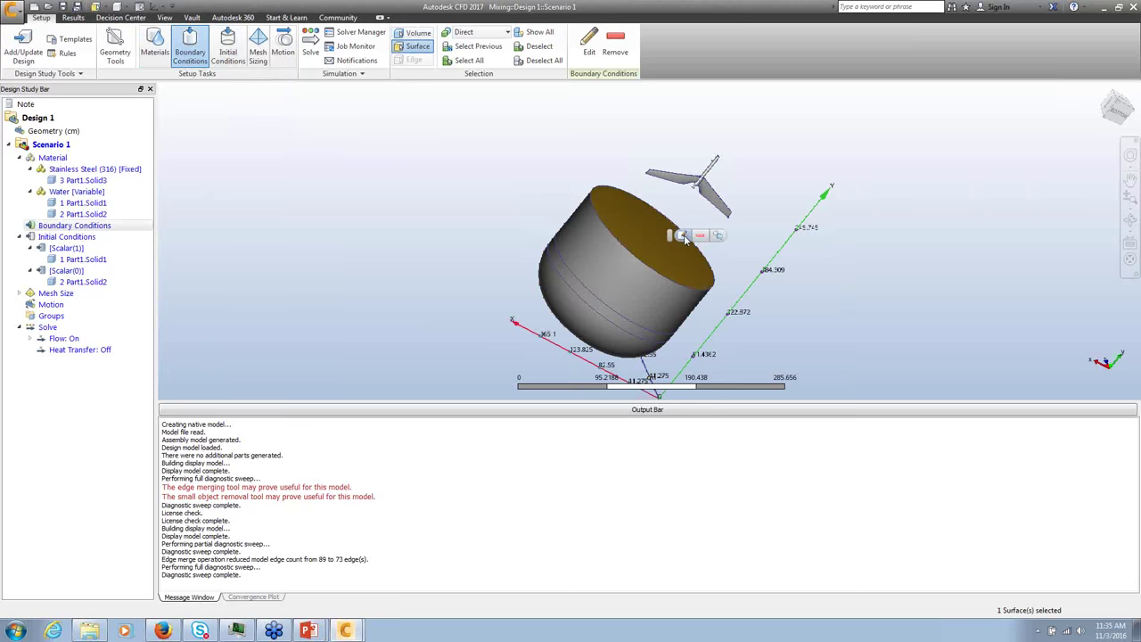
left_click(682, 235)
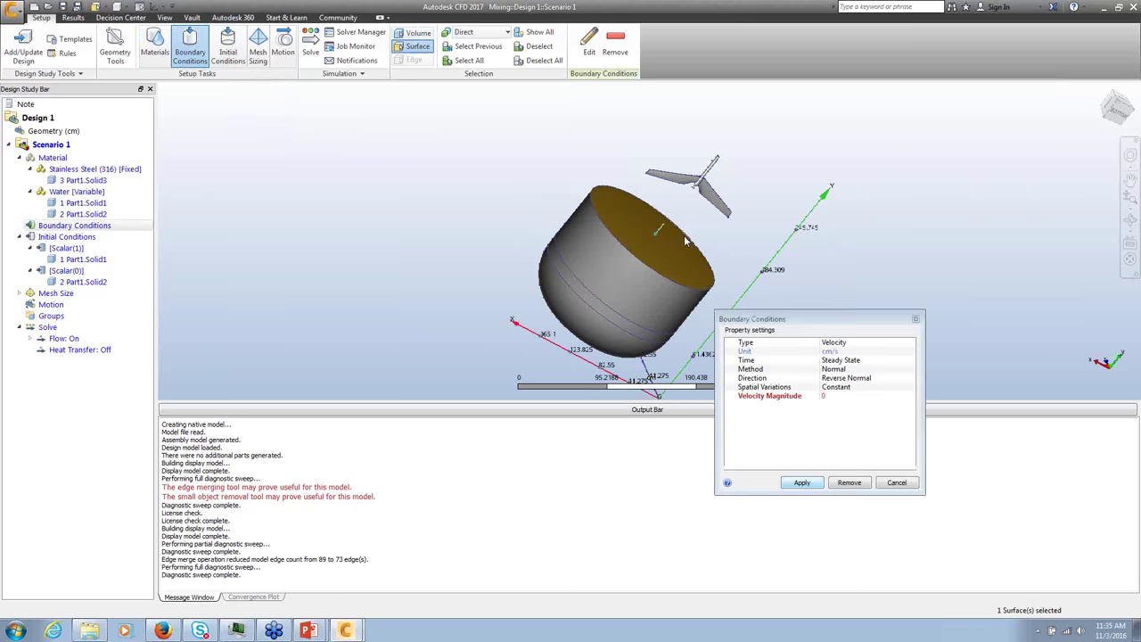
left_click(857, 343)
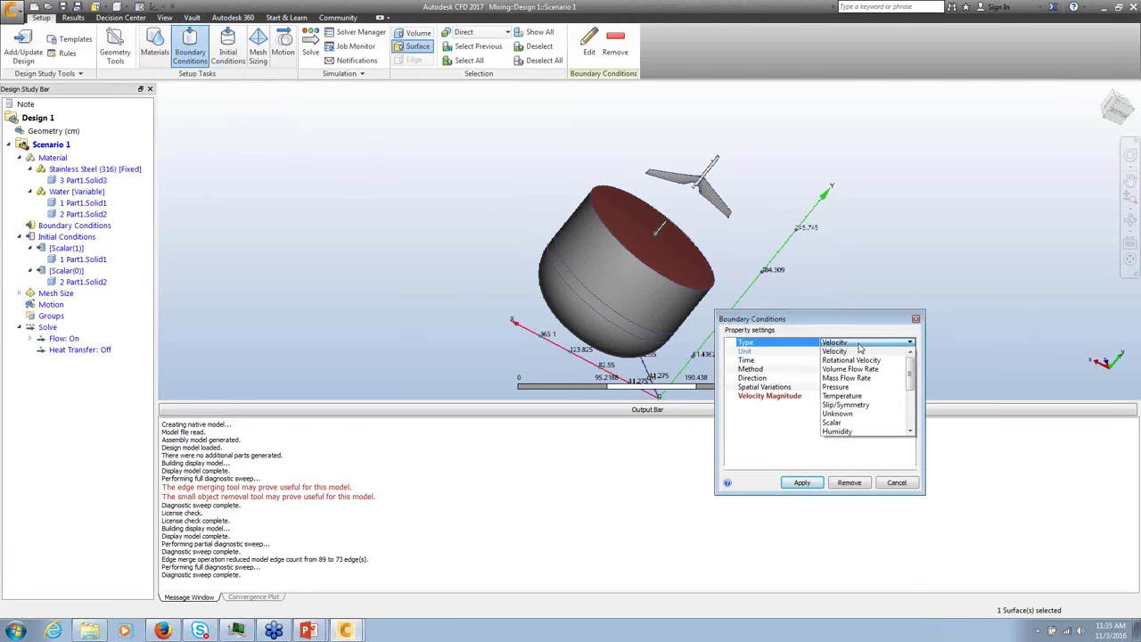
left_click(843, 396)
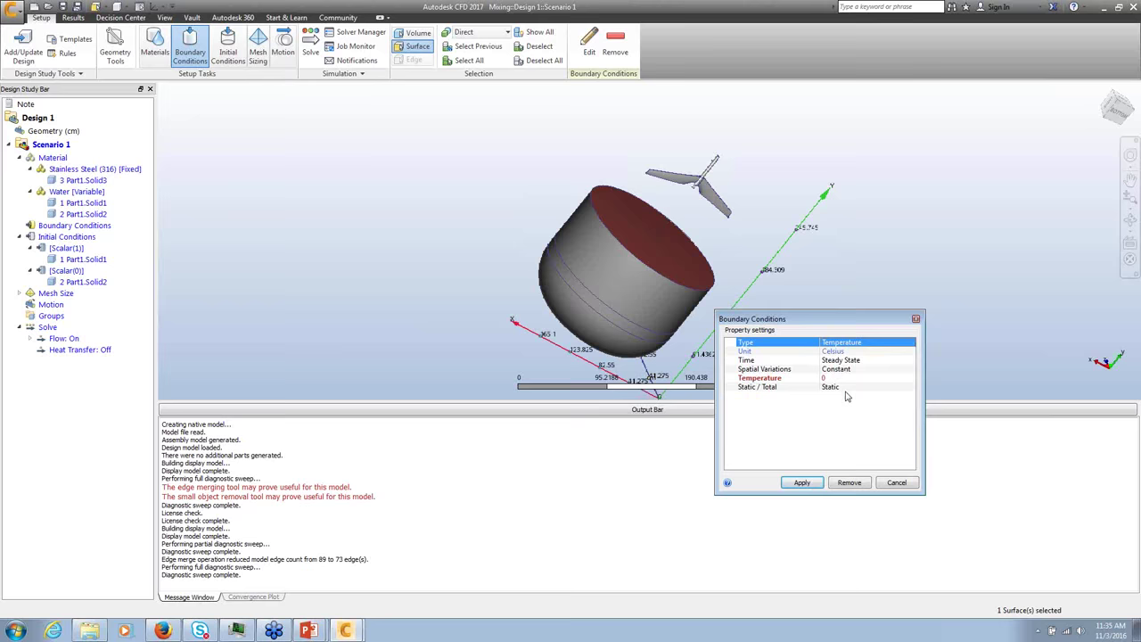
left_click(847, 344)
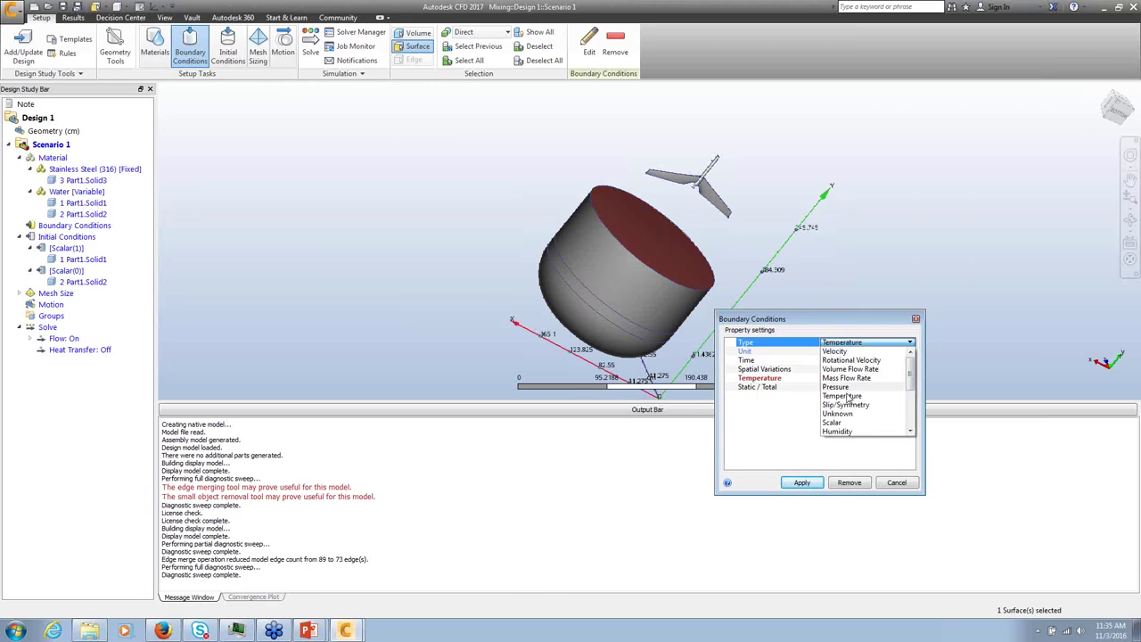
left_click(835, 387)
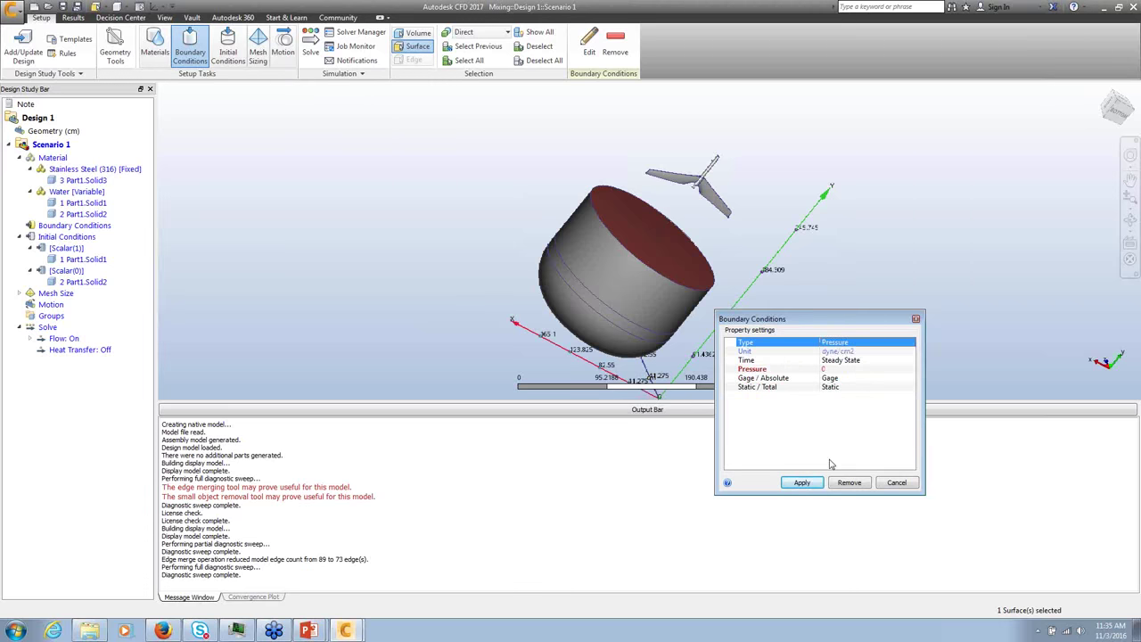
left_click(803, 484)
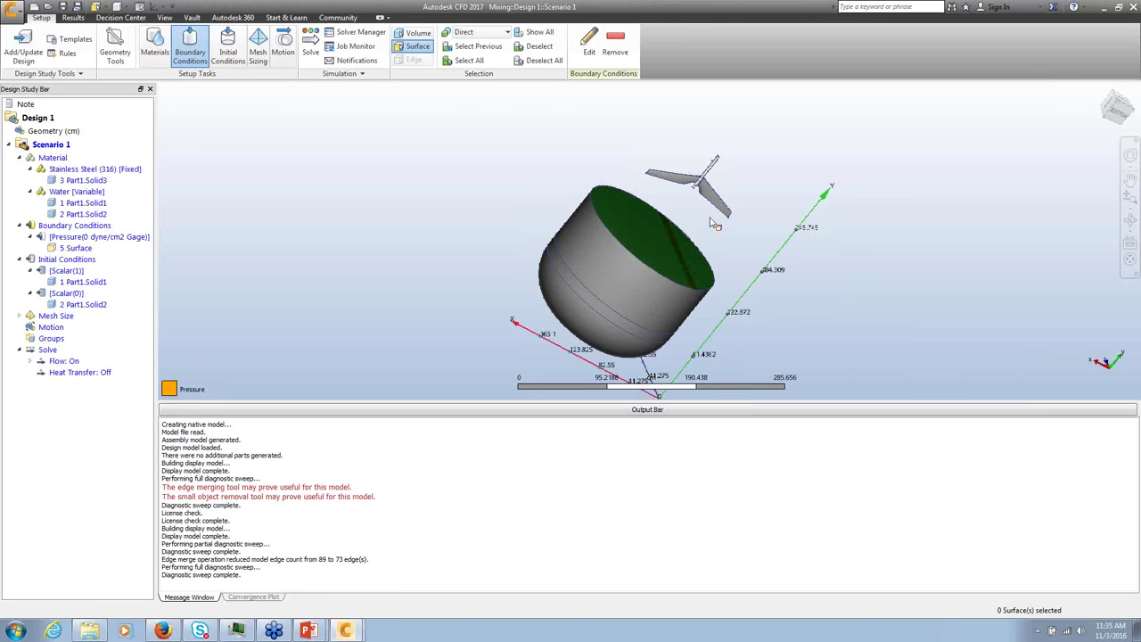
Step: Start a motion definition for the impeller volume and set its type to Combined Linear/Angular
mouse_move(714, 223)
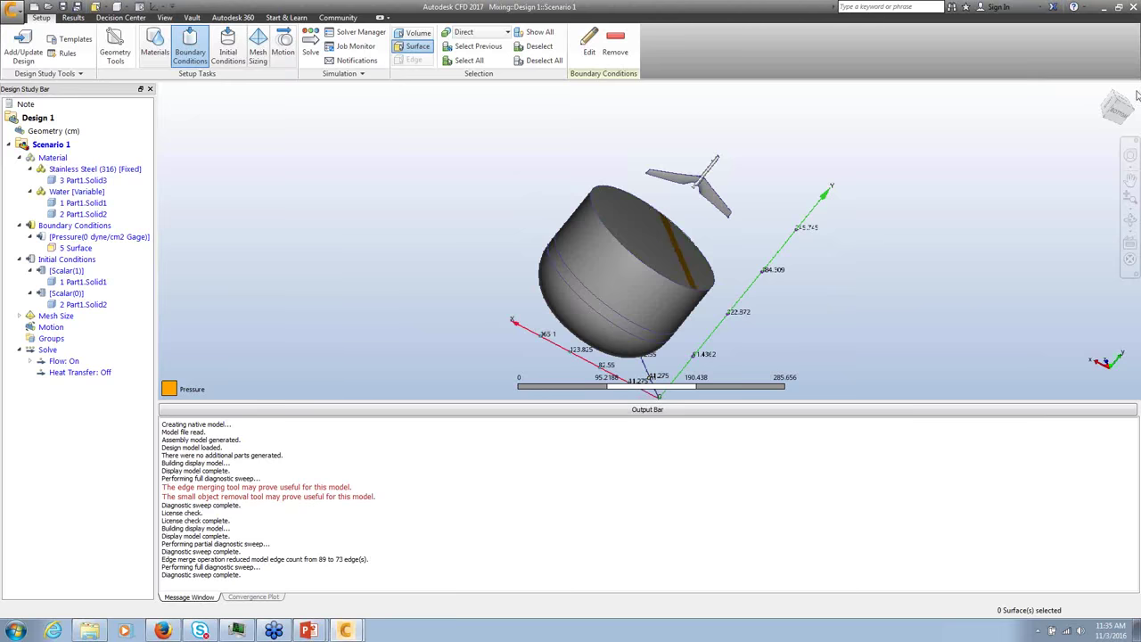
left_click(1114, 111)
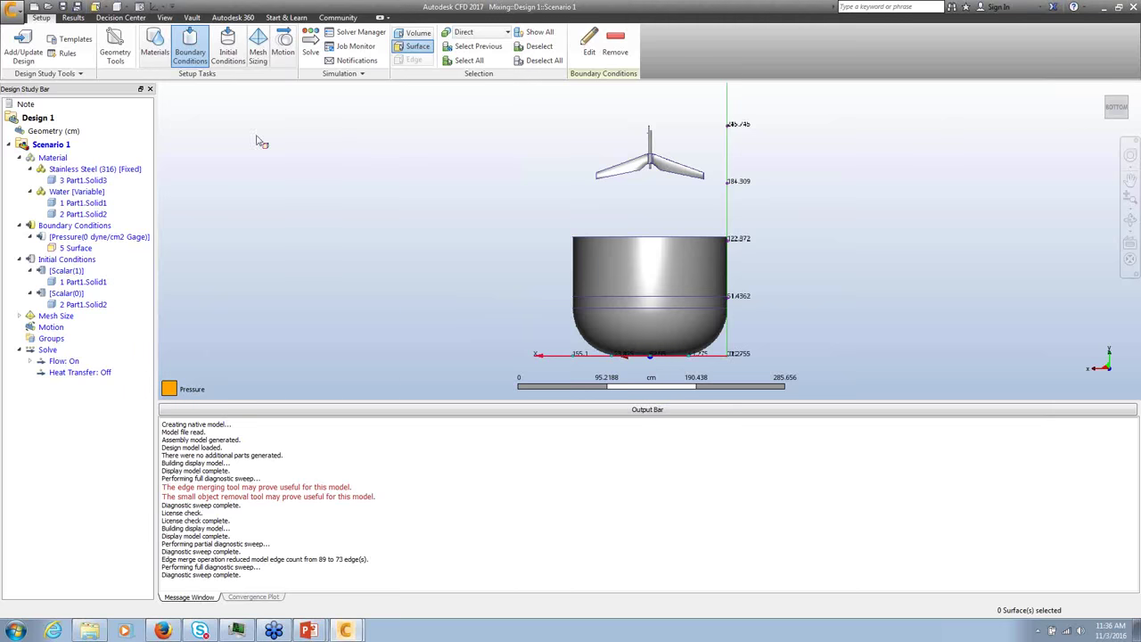
left_click(283, 44)
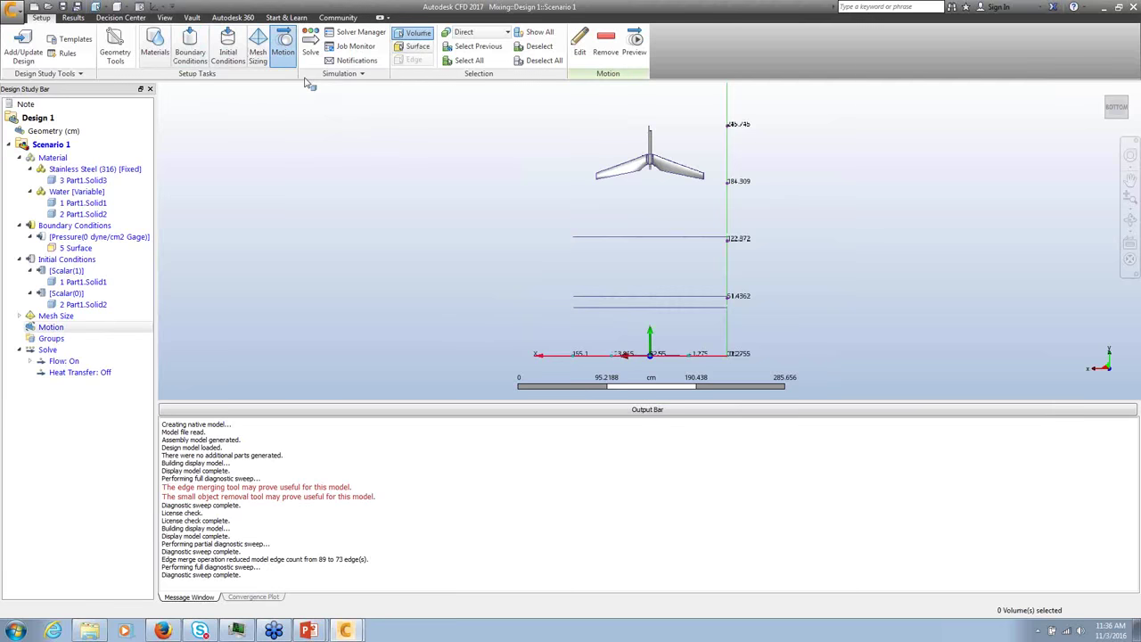
left_click(679, 183)
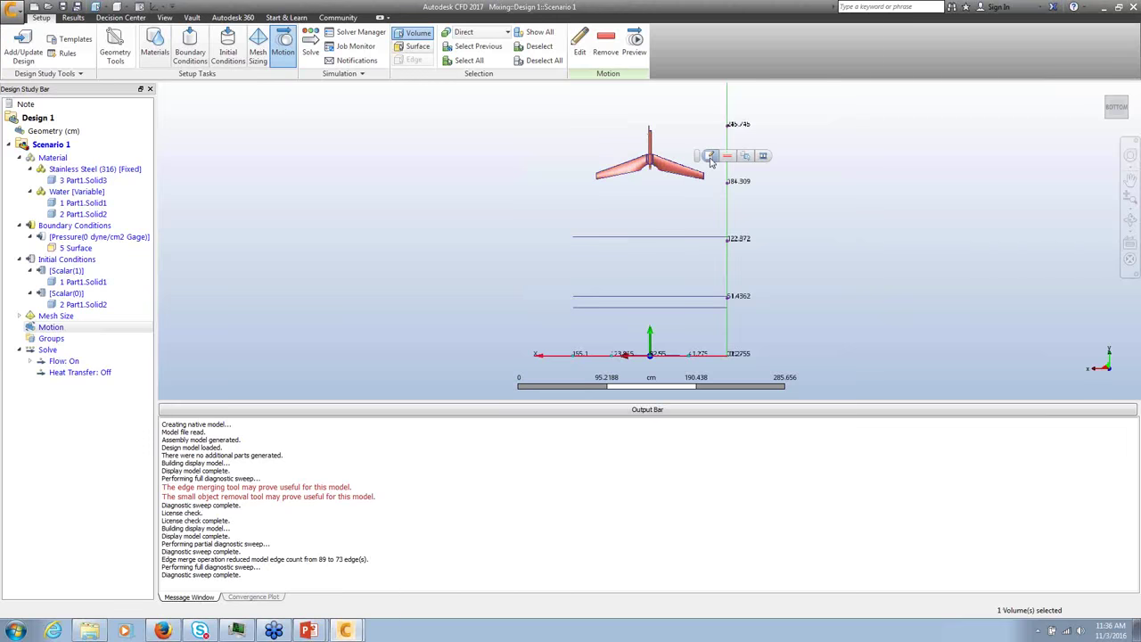
left_click(710, 158)
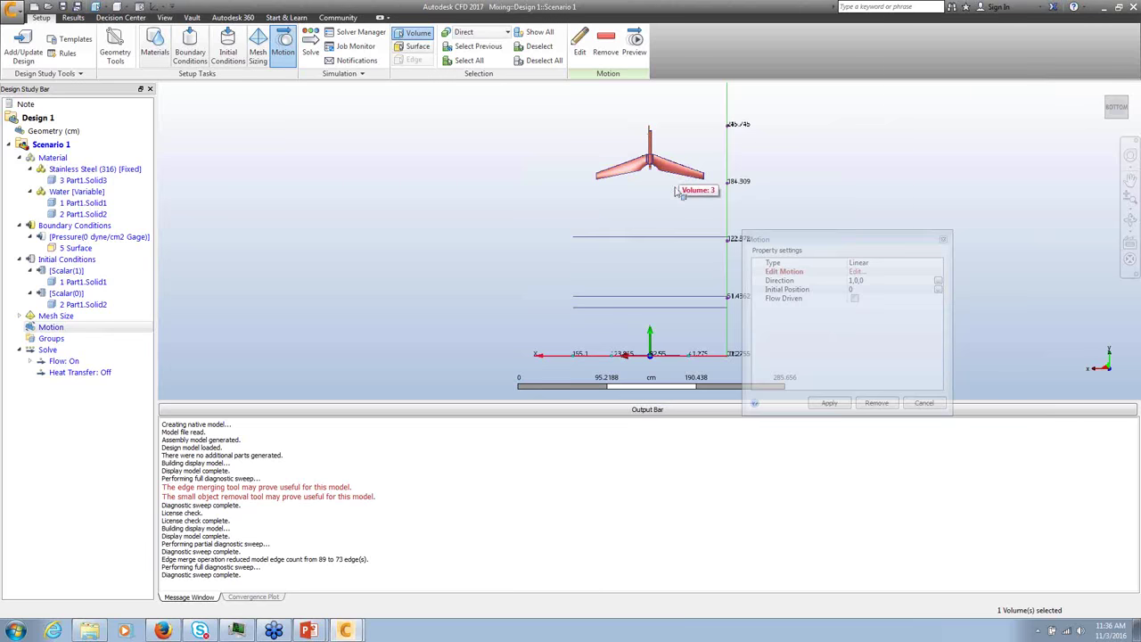
left_click(884, 263)
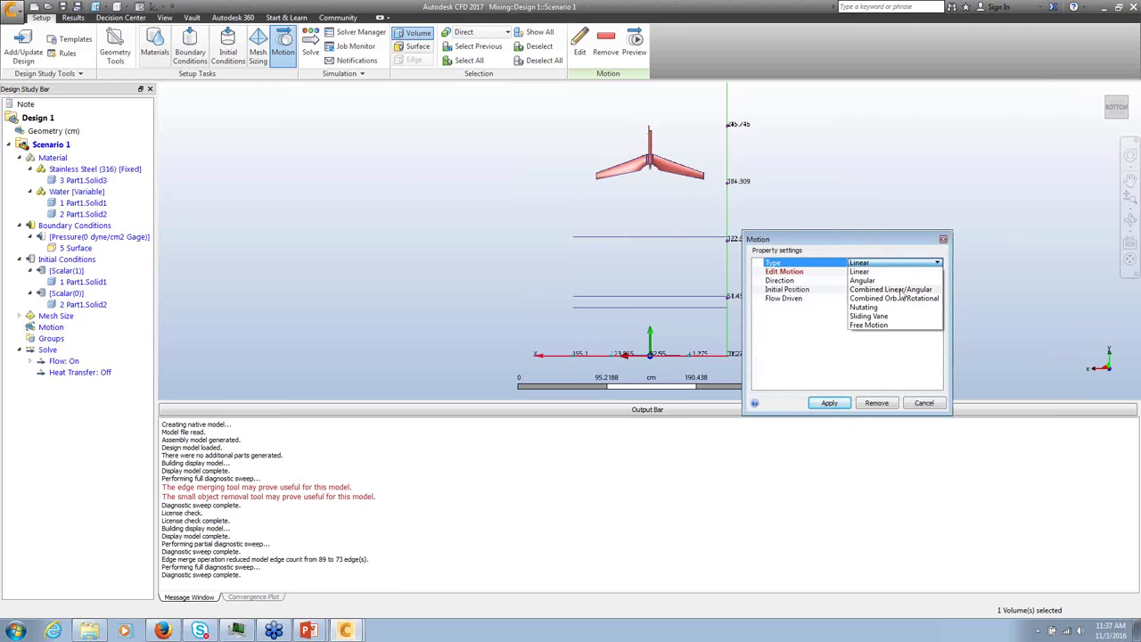
left_click(892, 289)
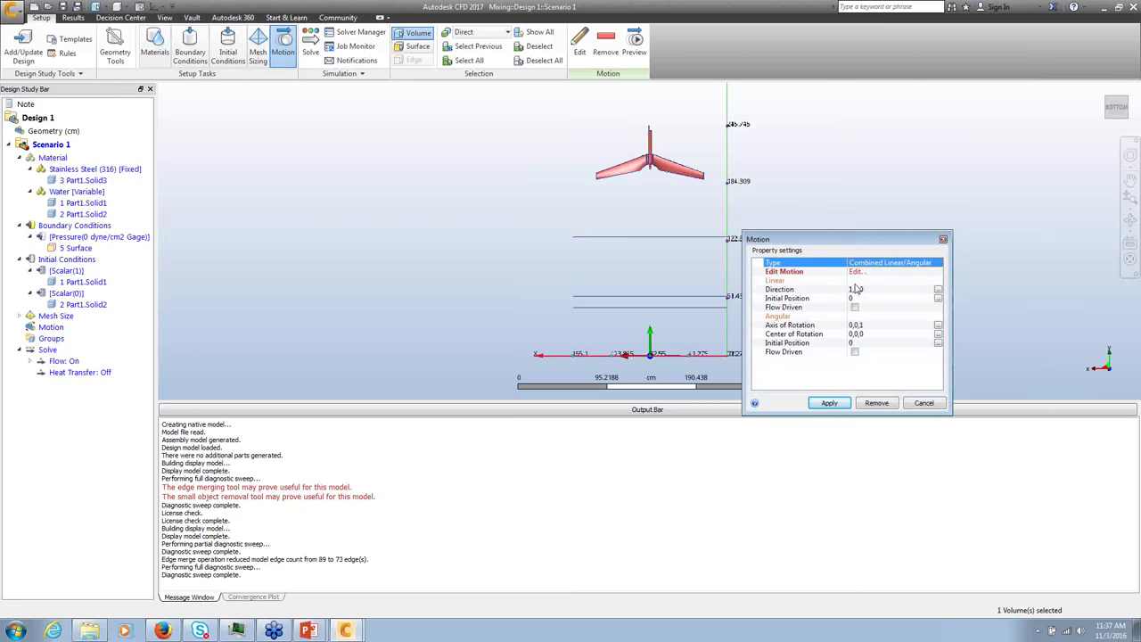
Step: Set both the linear direction and the axis of rotation of the impeller motion to global Y (0,1,0)
left_click(937, 290)
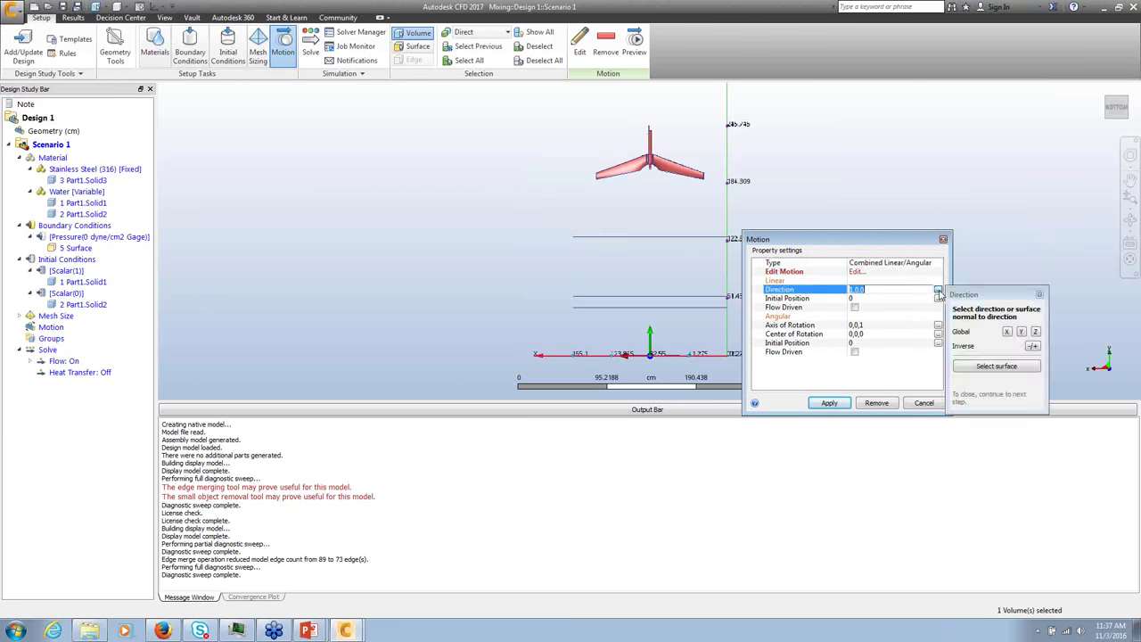
left_click(1025, 333)
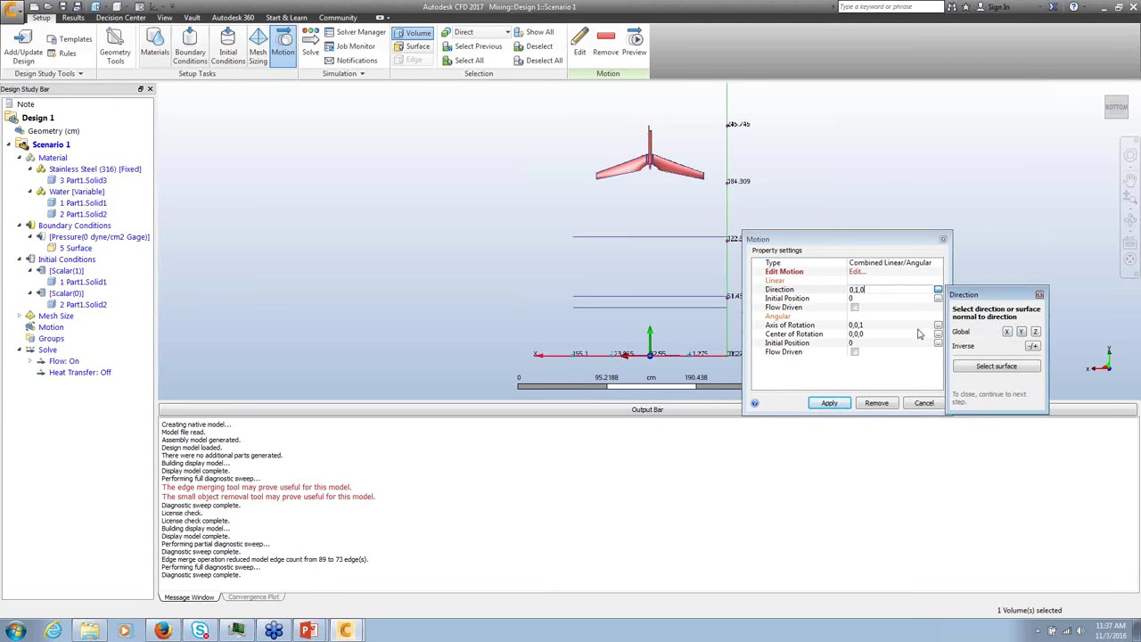
left_click(1040, 294)
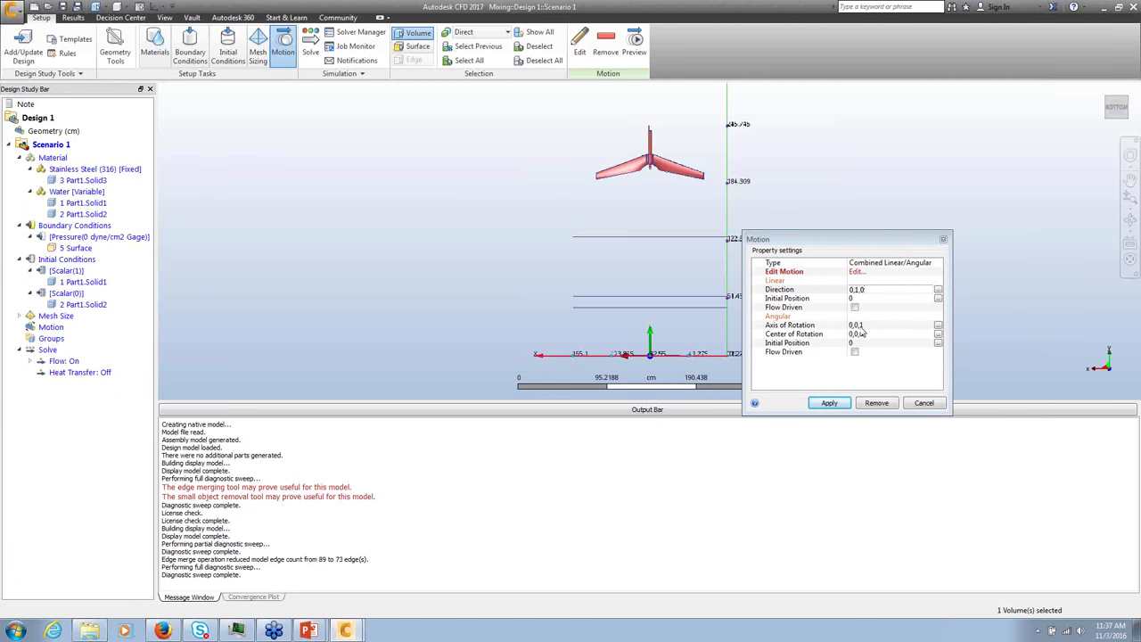
left_click(938, 325)
left_click(1022, 371)
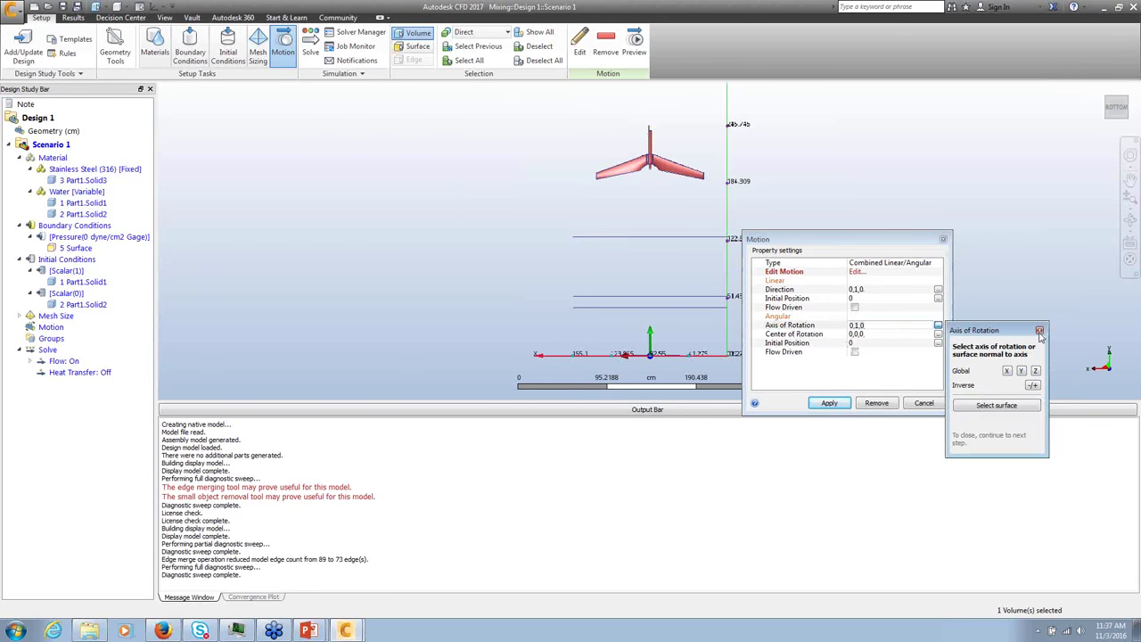
left_click(1039, 331)
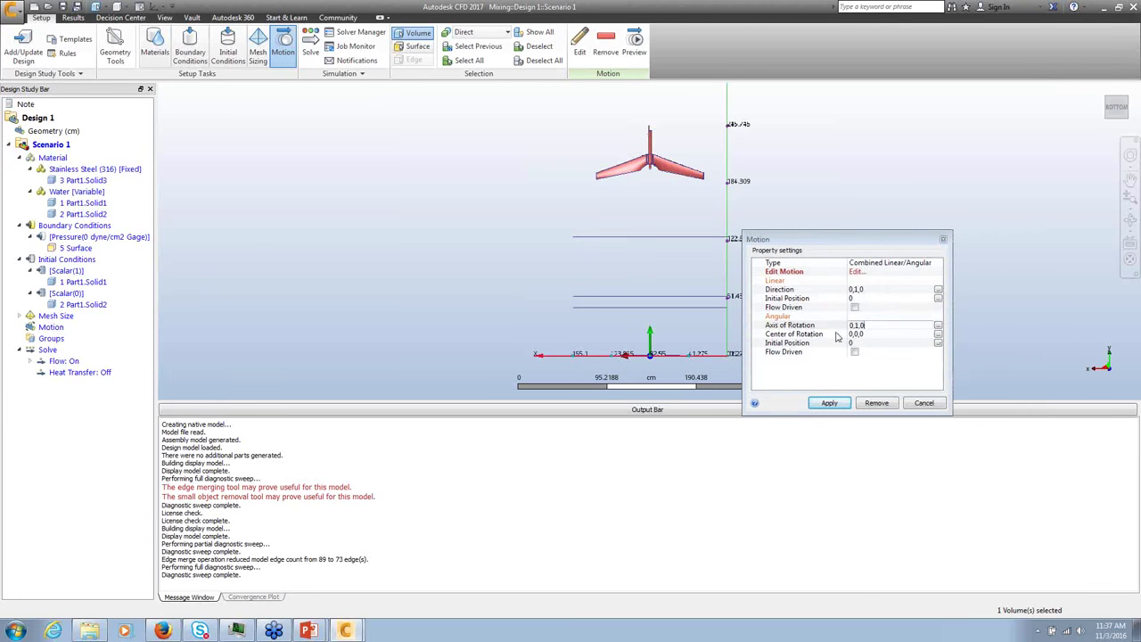
Step: Set the impeller motion's center of rotation to the centroid of the circular end face of the impeller shaft
left_click(938, 336)
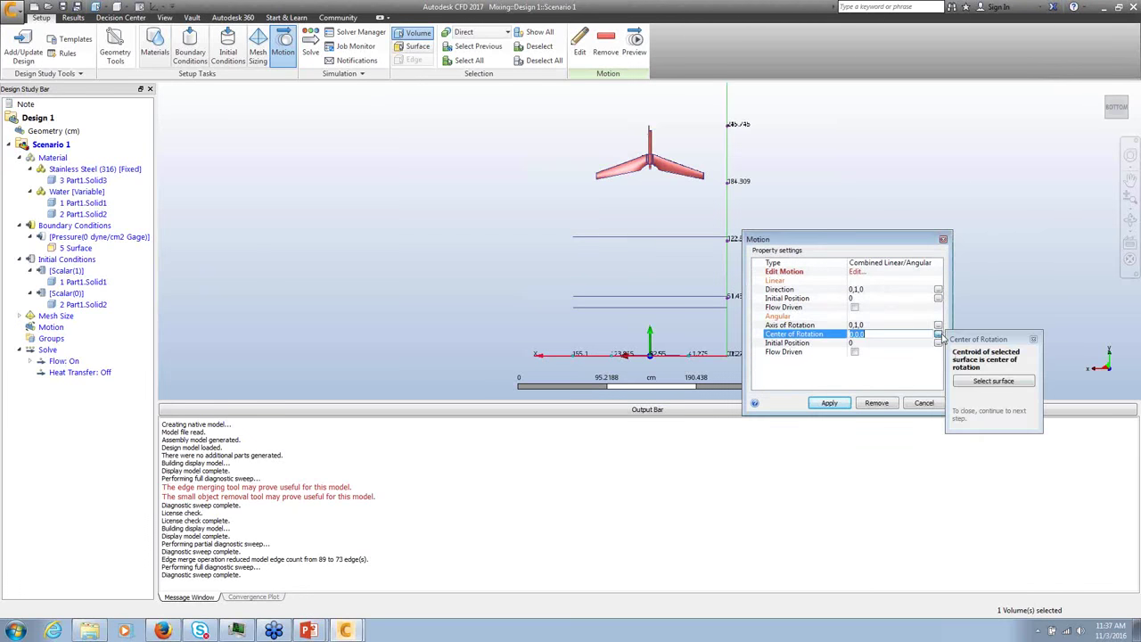
left_click(1005, 384)
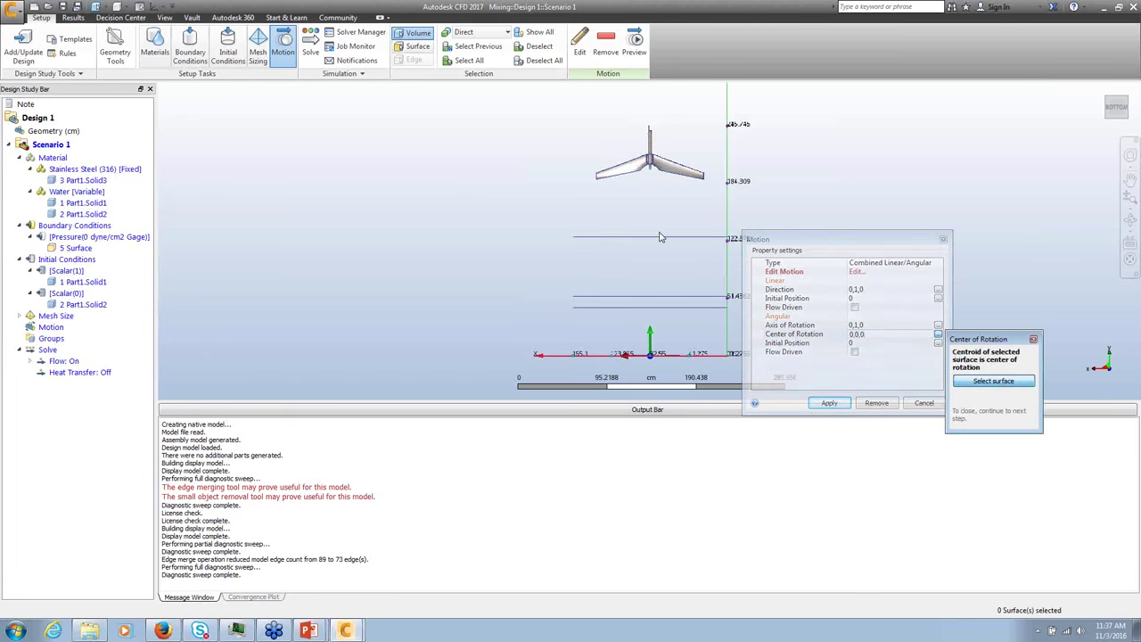
mouse_move(669, 219)
middle_mouse_down("shift")
mouse_move(673, 228)
mouse_move(672, 209)
middle_mouse_up("shift")
scroll(672, 210, "up", 5)
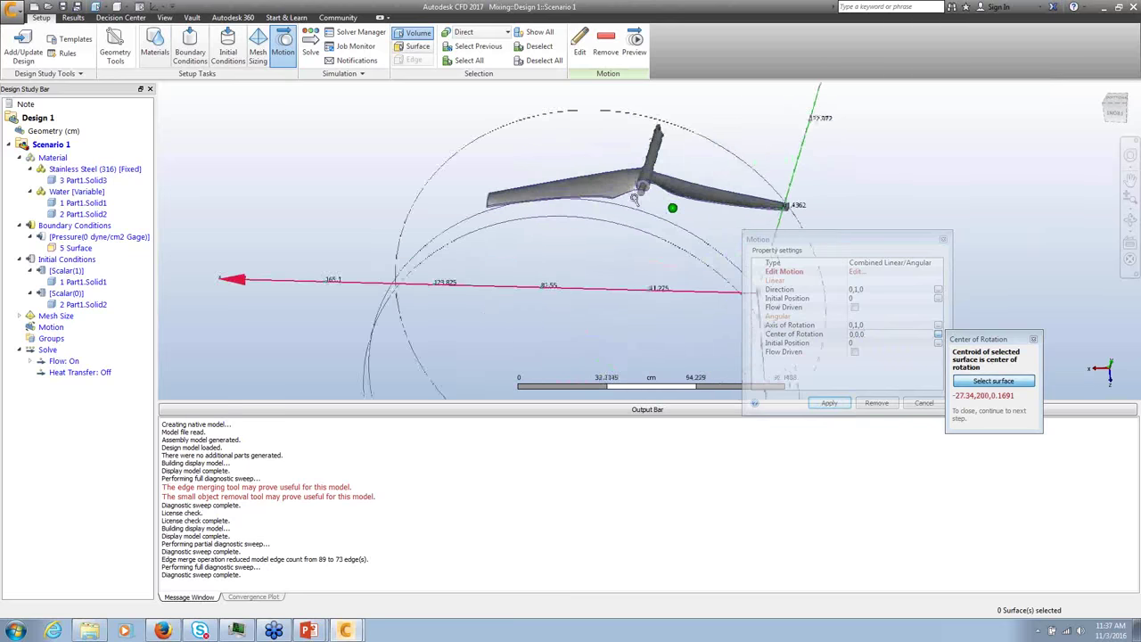
scroll(605, 154, "up", 4)
scroll(605, 153, "up", 4)
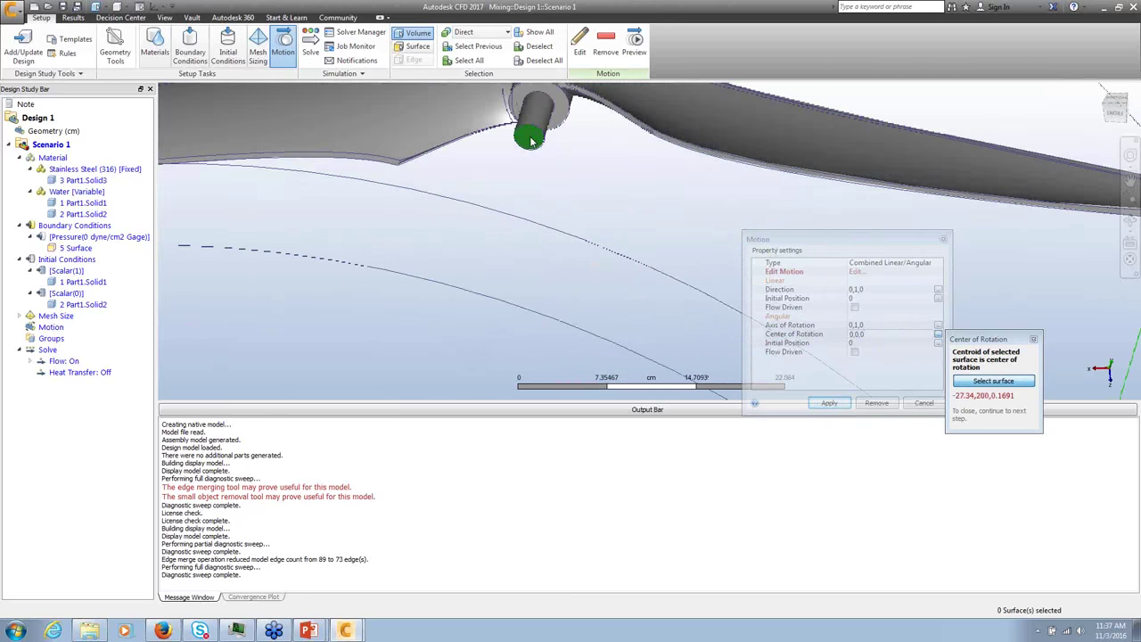
left_click(531, 134)
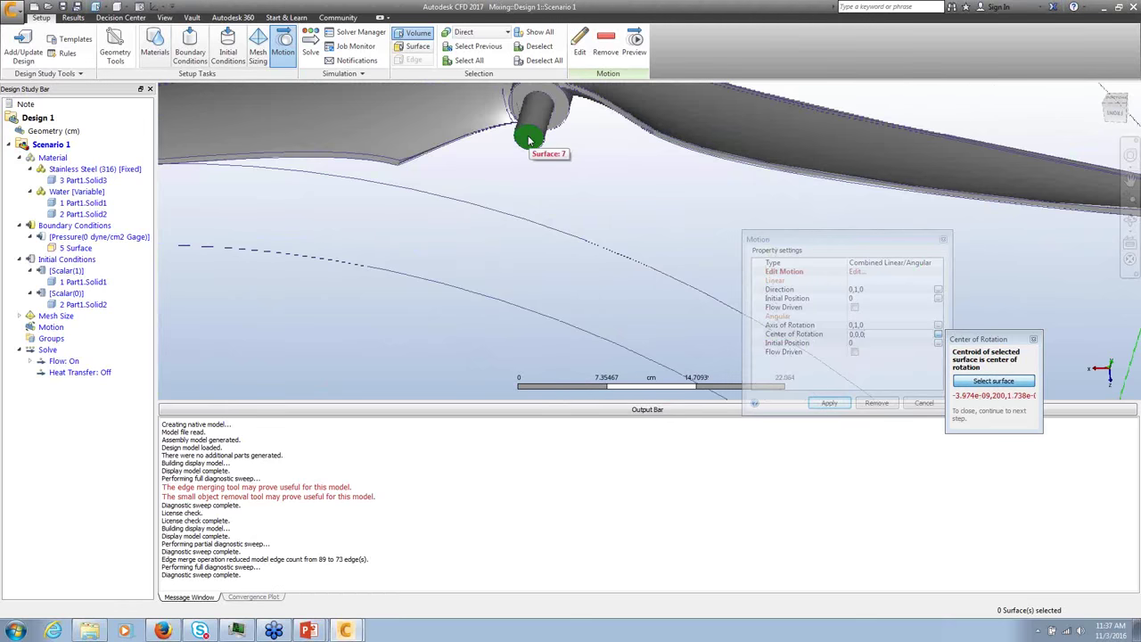
left_click(529, 140)
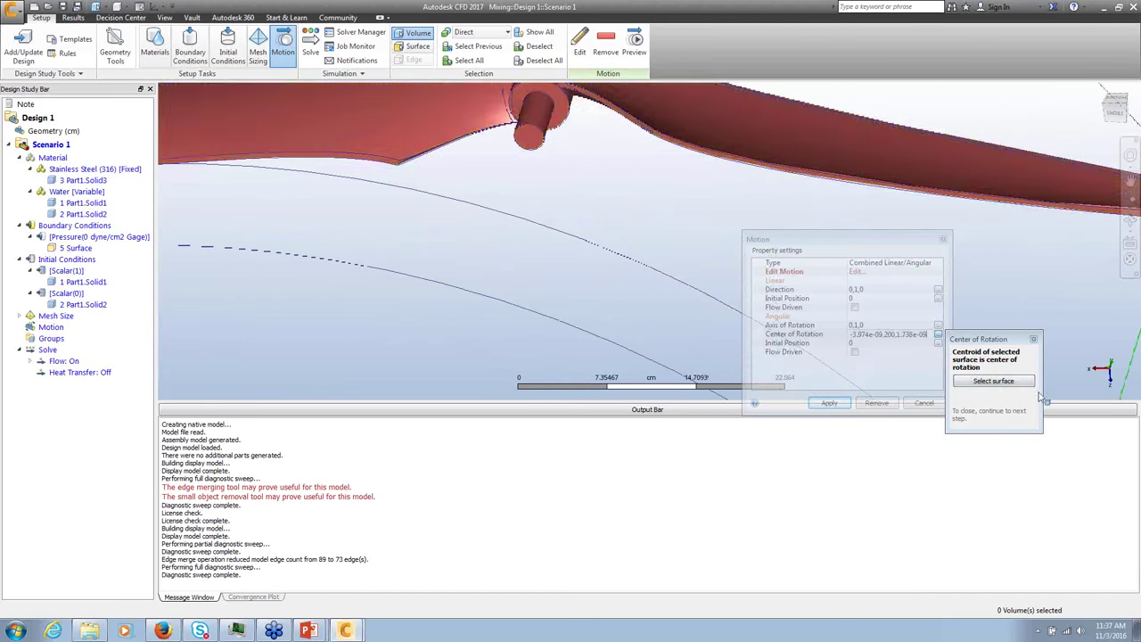
left_click(1033, 339)
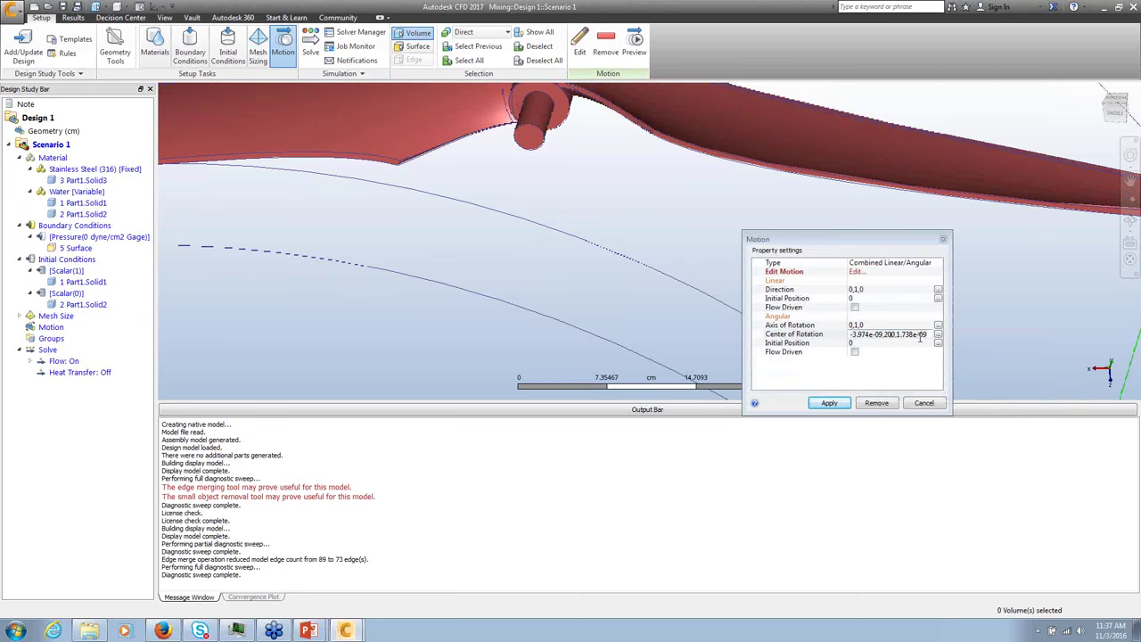
Step: Set the linear distance variation of the impeller motion to Table, with a first row of -160 cm at 0 seconds
left_click(858, 272)
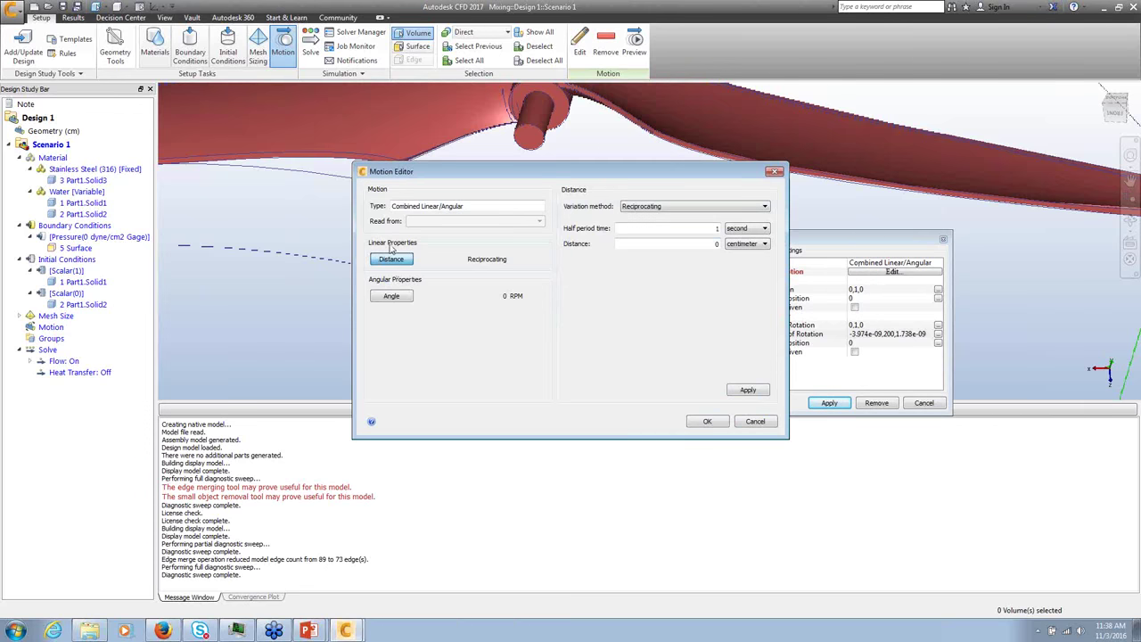
left_click(675, 209)
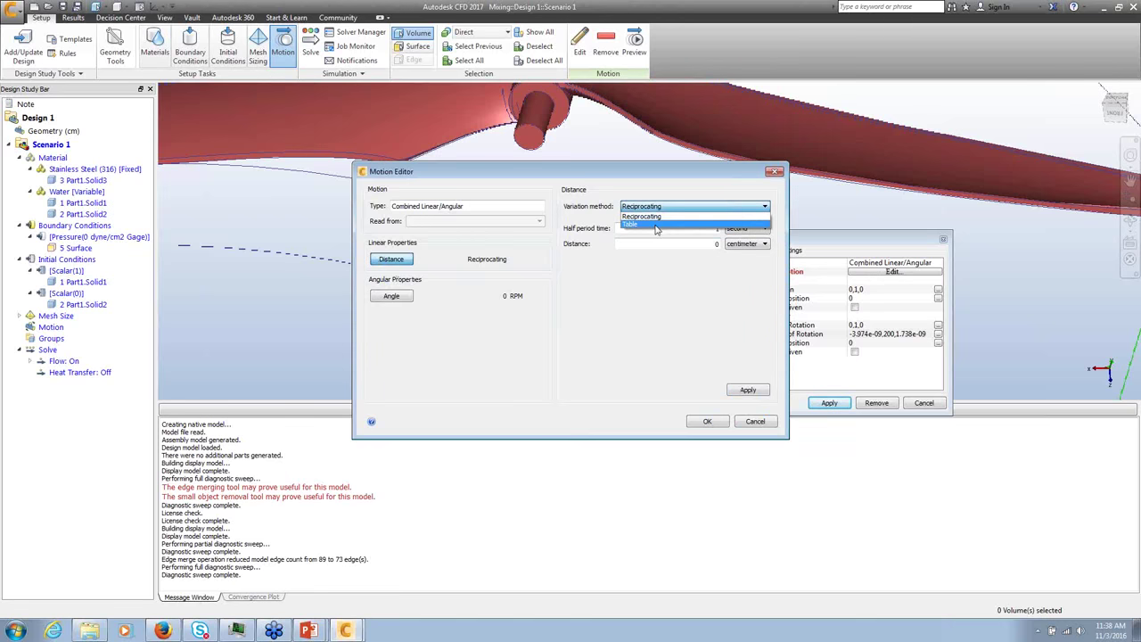
left_click(656, 225)
left_click(624, 257)
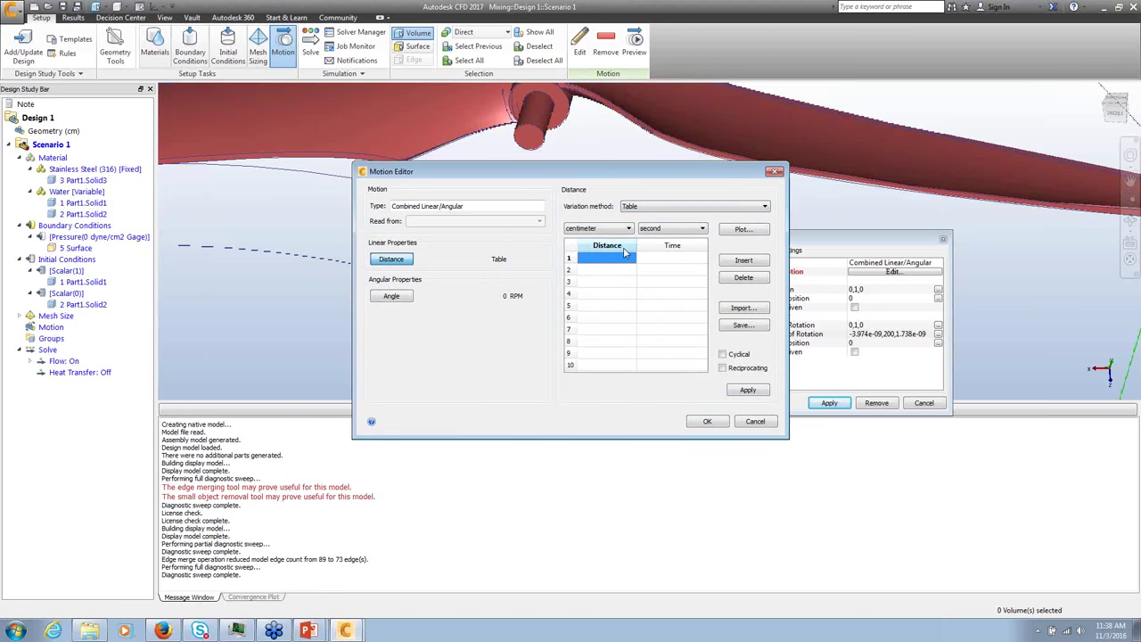
type("-160")
left_click(688, 258)
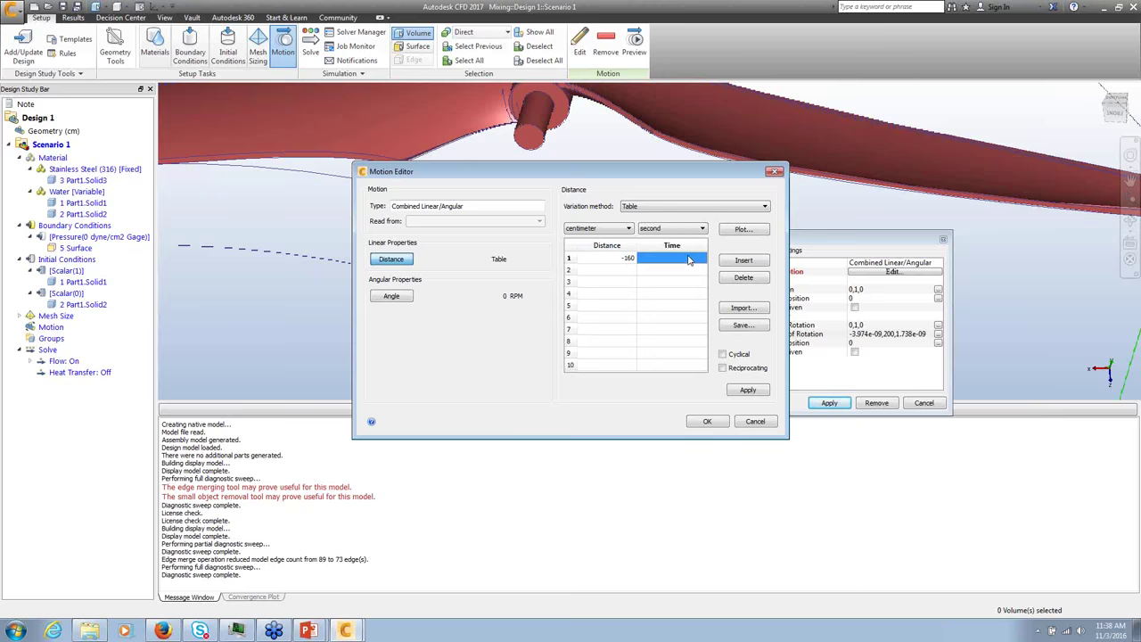
type("0")
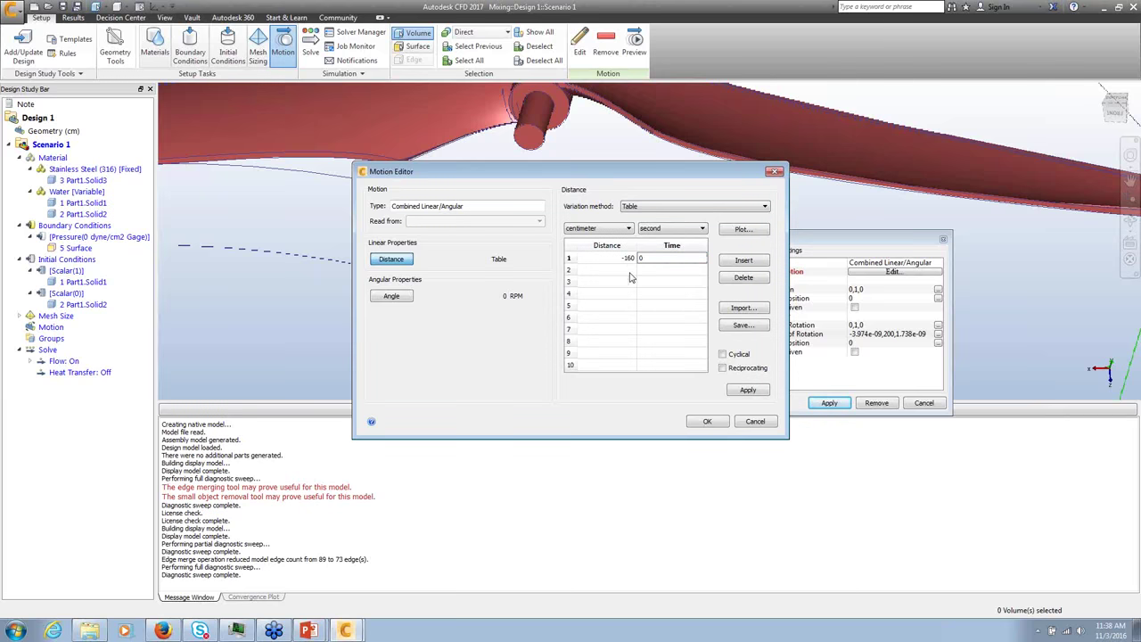
Step: Add a second distance table row of -160 cm at 10 seconds and apply the linear motion table
key("Tab")
type("-")
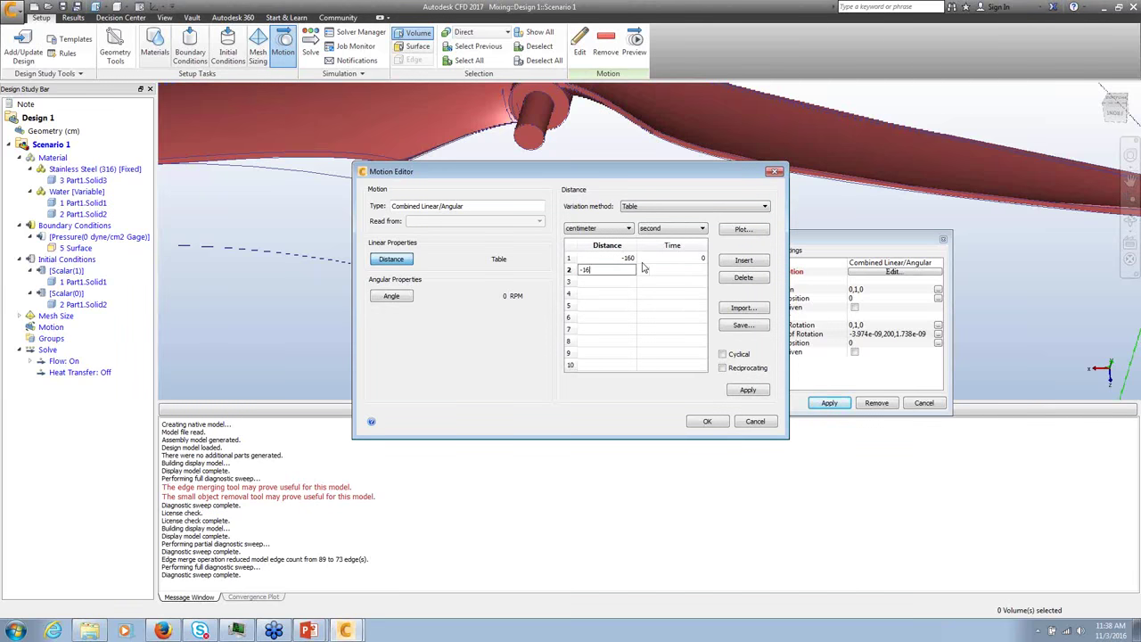
type("160")
left_click(671, 269)
type("1")
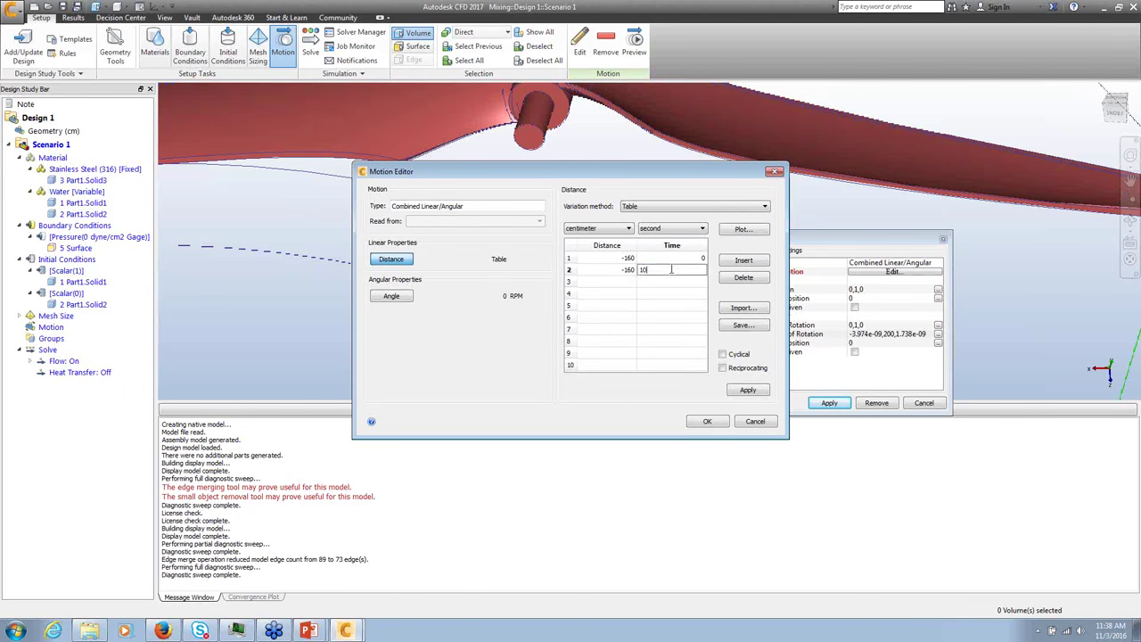
type("0")
left_click(753, 390)
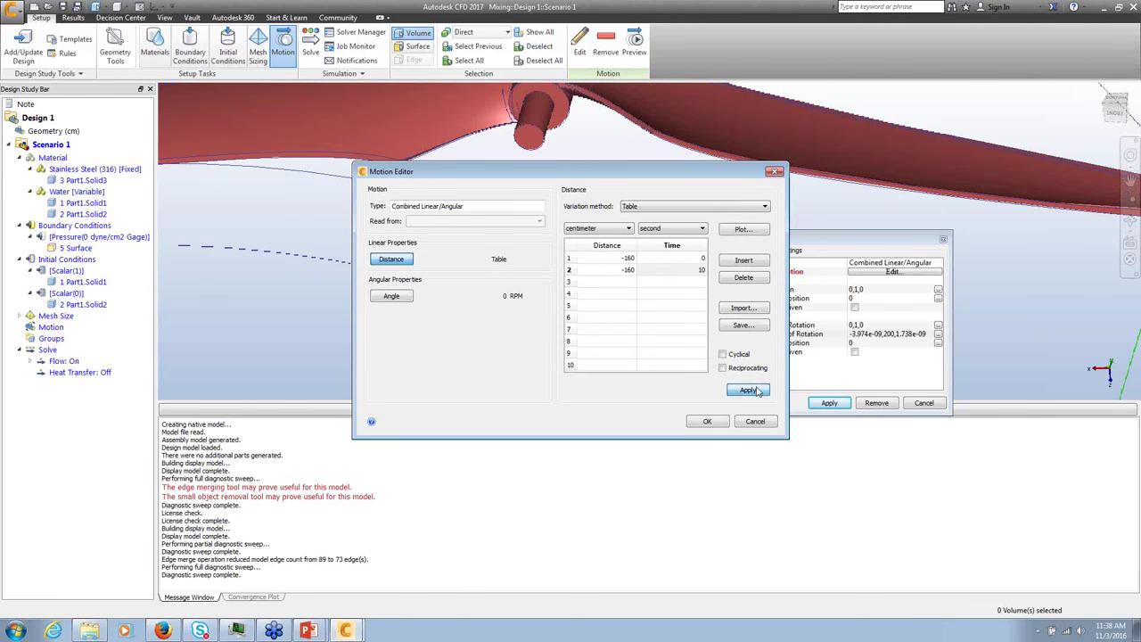
Step: Set the angle variation of the impeller motion to Table, with a first row of 0 degrees at 0 seconds
left_click(399, 298)
left_click(746, 211)
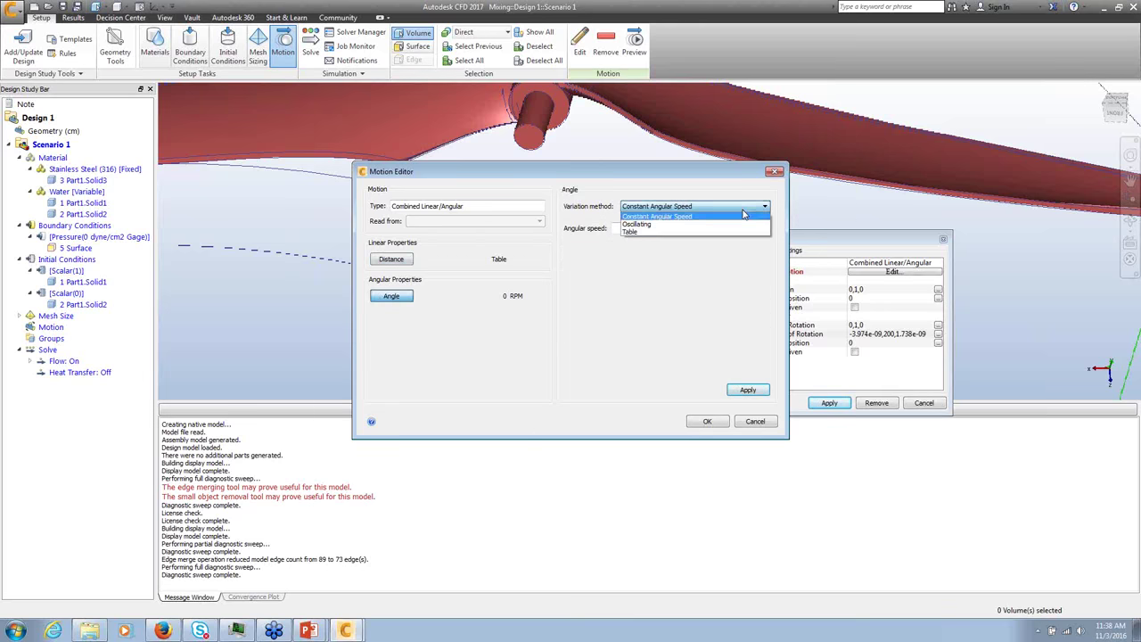
left_click(643, 233)
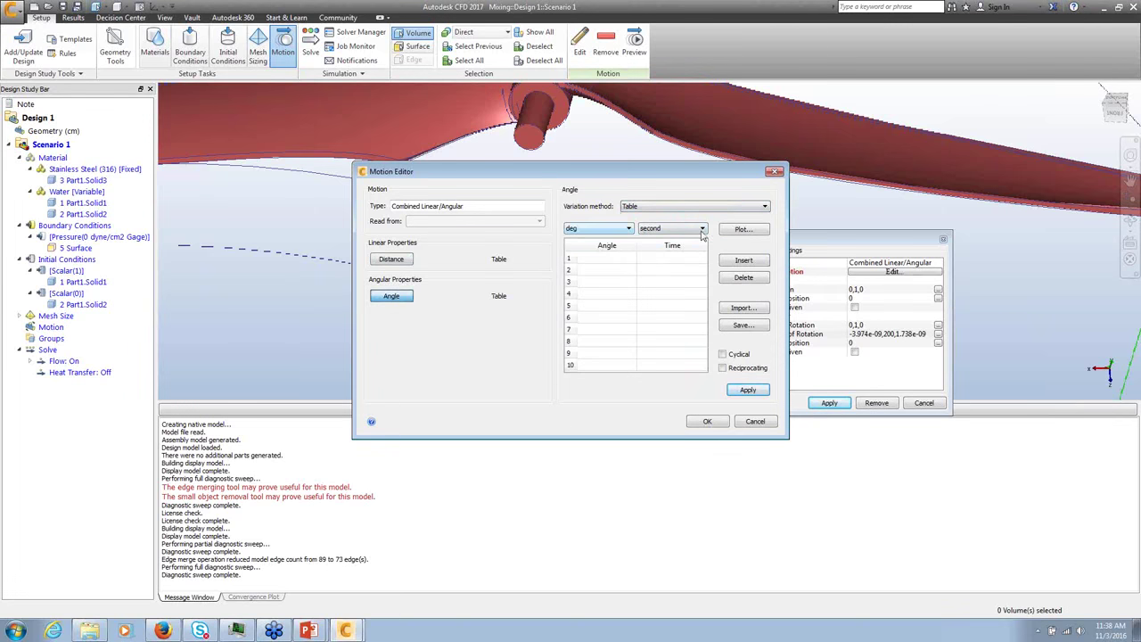
left_click(613, 260)
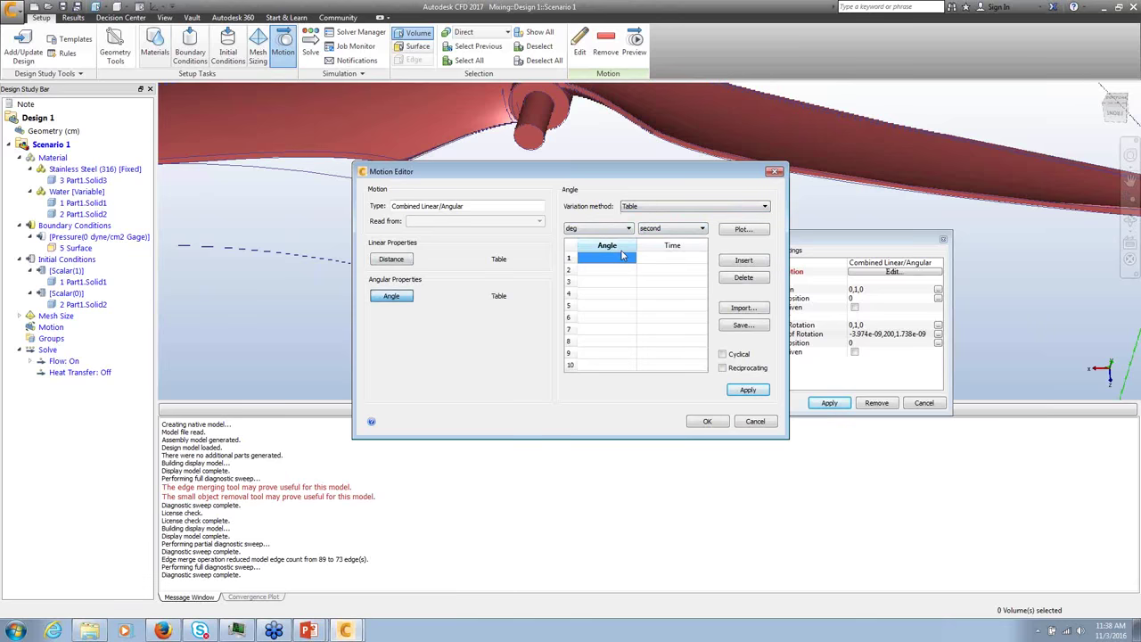
type("0")
key("Tab")
type("0")
Step: Enter a second angle table row of 360 degrees at 2 seconds
left_click(692, 275)
type("2")
left_click(626, 270)
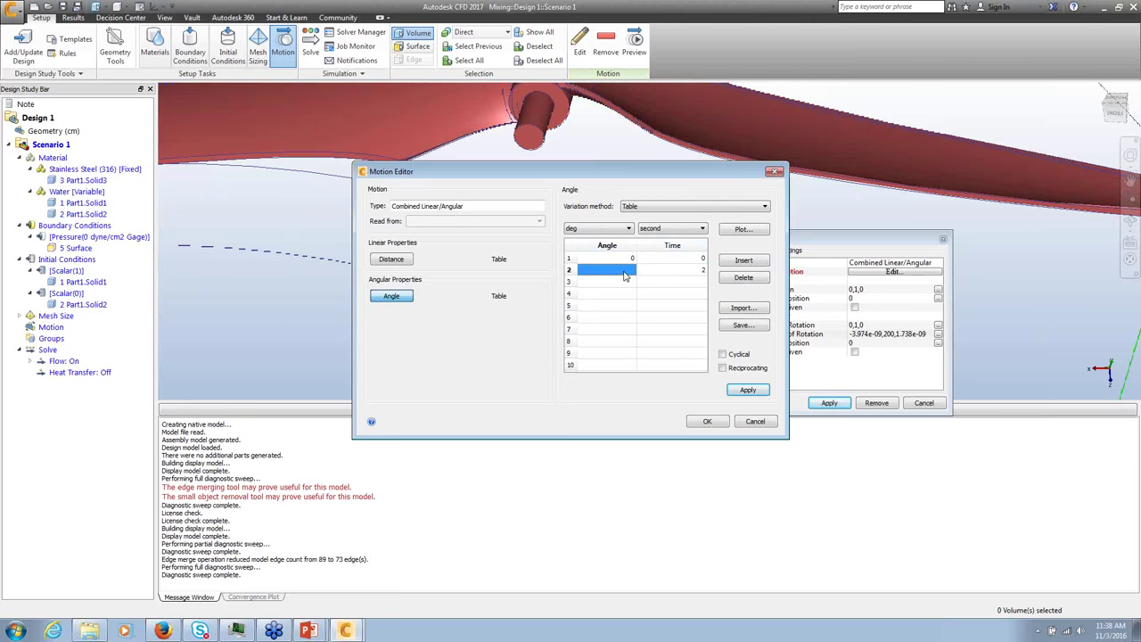
type("360")
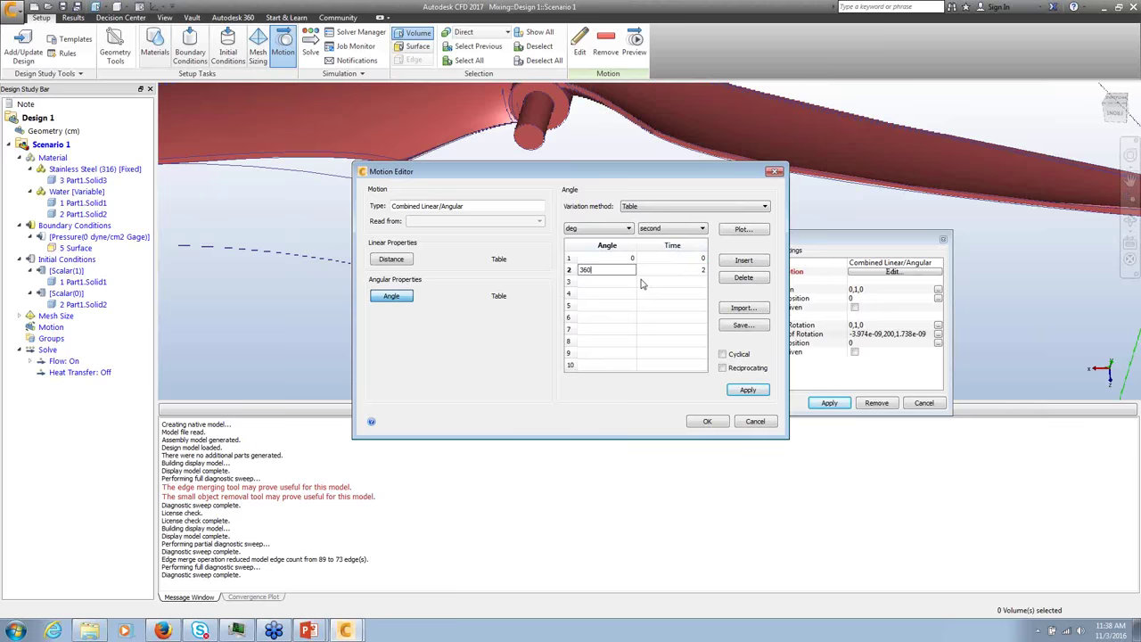
key("Return")
Step: Enter a third angle table row of 3960 degrees at 10 seconds and apply the angular motion table
left_click(613, 283)
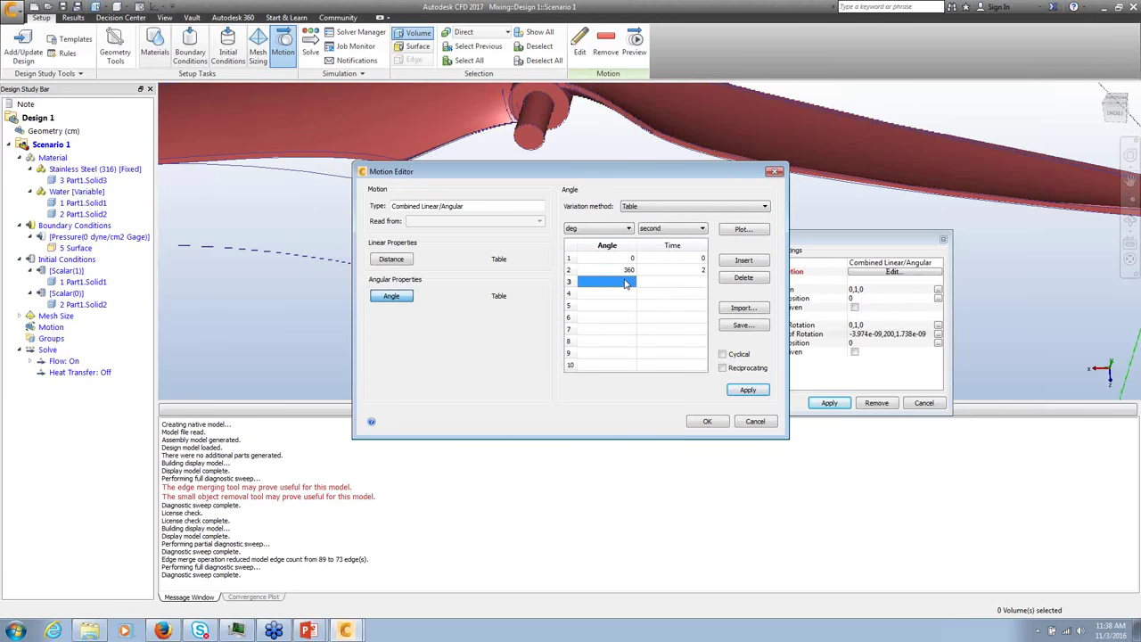
left_click(704, 281)
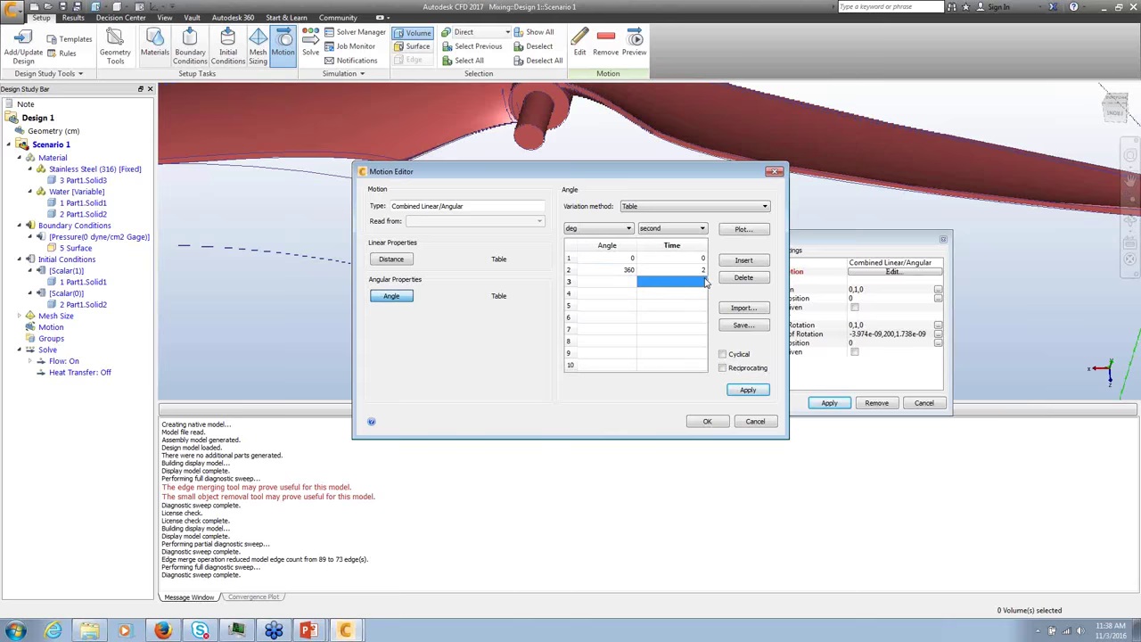
type("10")
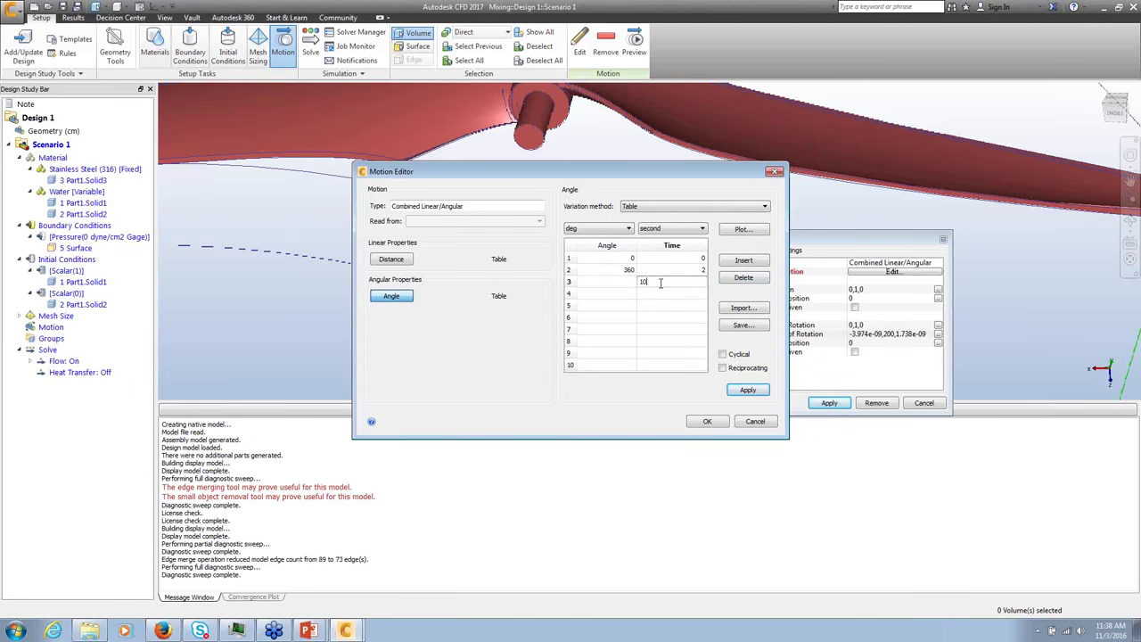
left_click(619, 283)
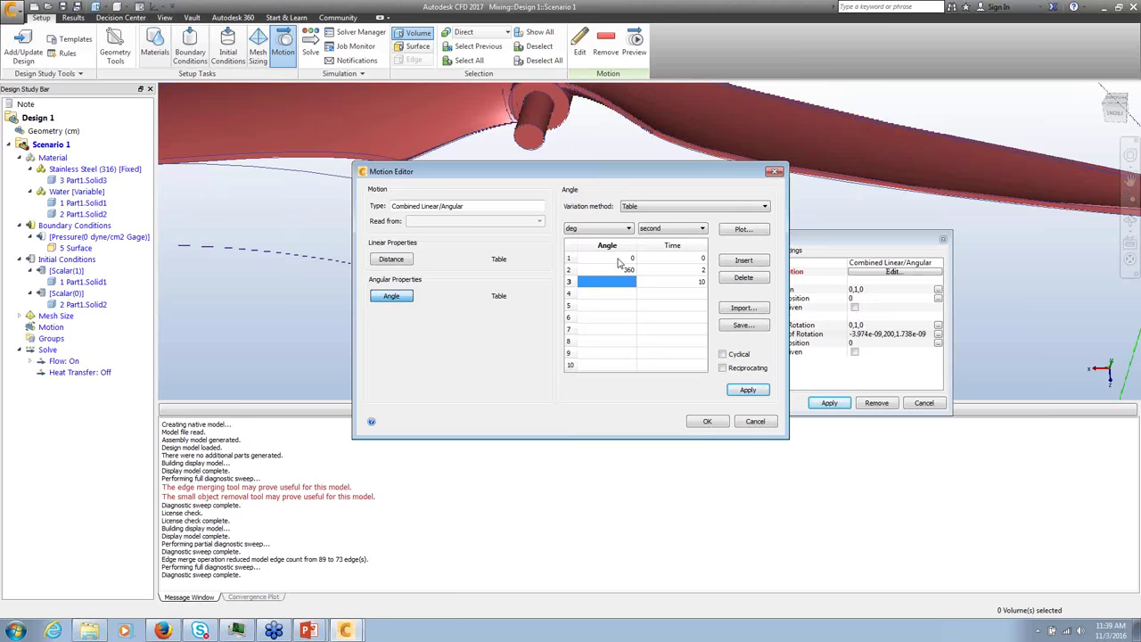
type("3960")
left_click(748, 389)
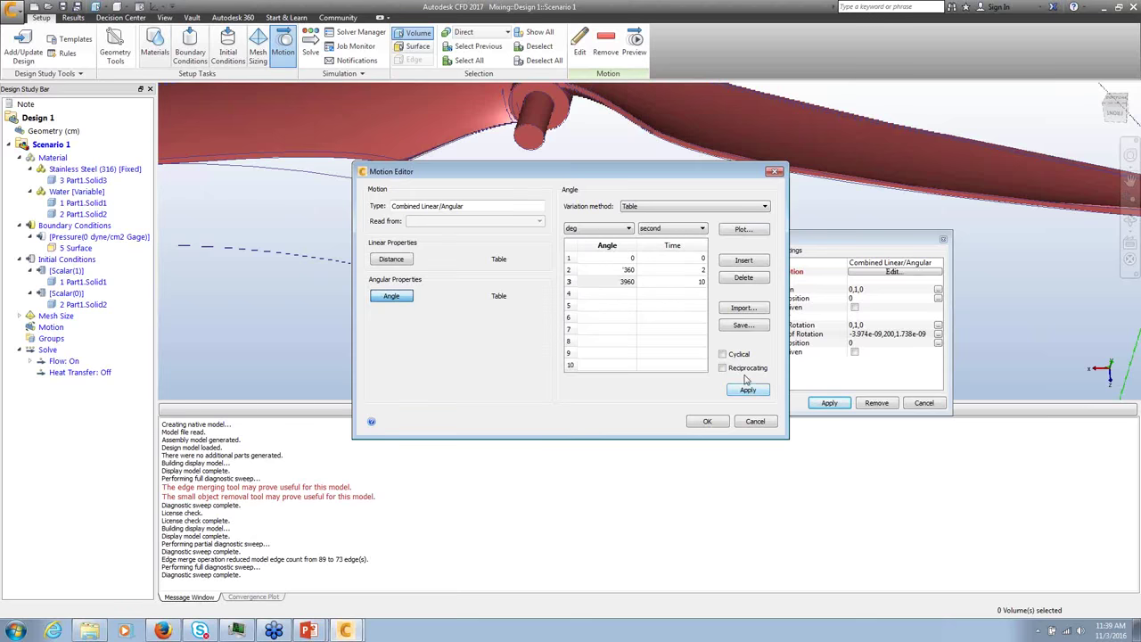
Step: Check the plot of the angle table and apply the completed Combined Linear/Angular motion to the impeller
left_click(758, 230)
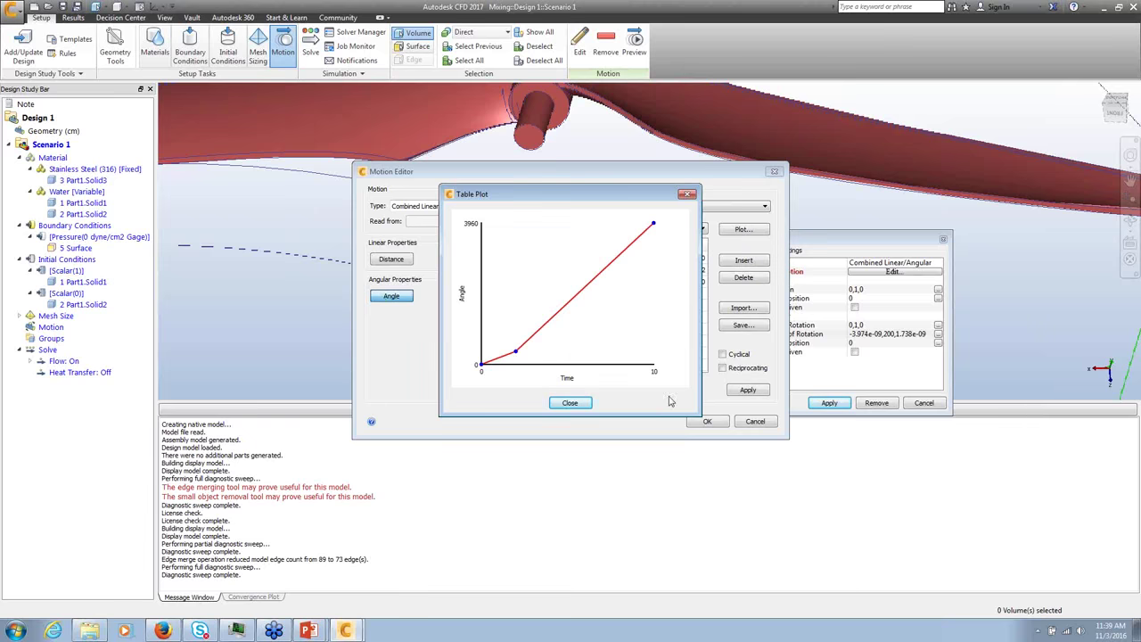
left_click(576, 406)
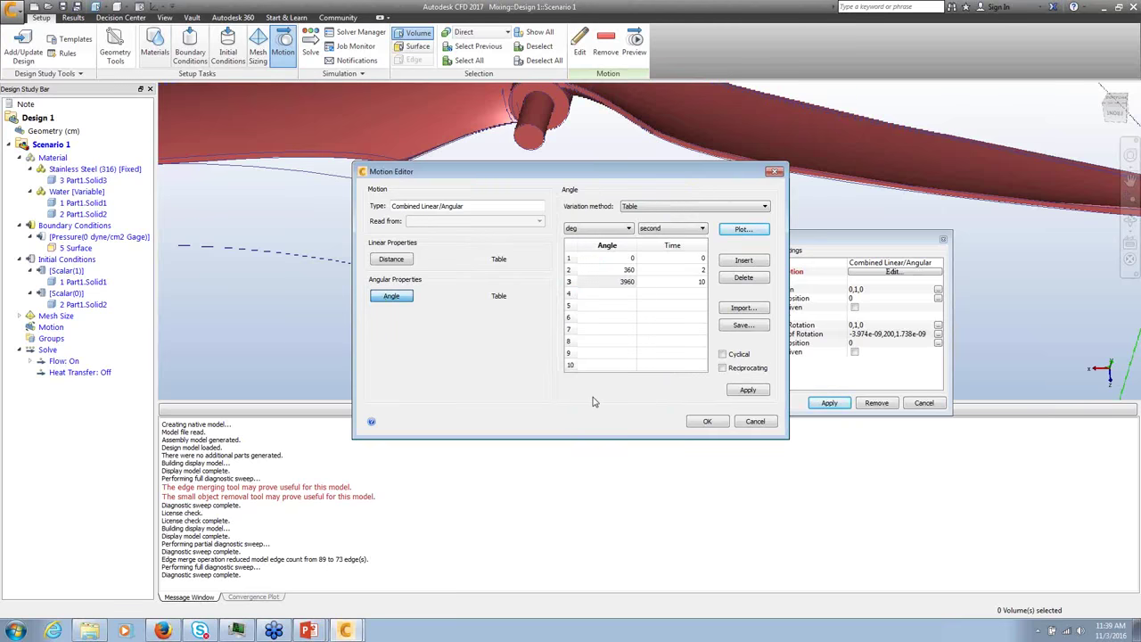
left_click(747, 390)
left_click(724, 421)
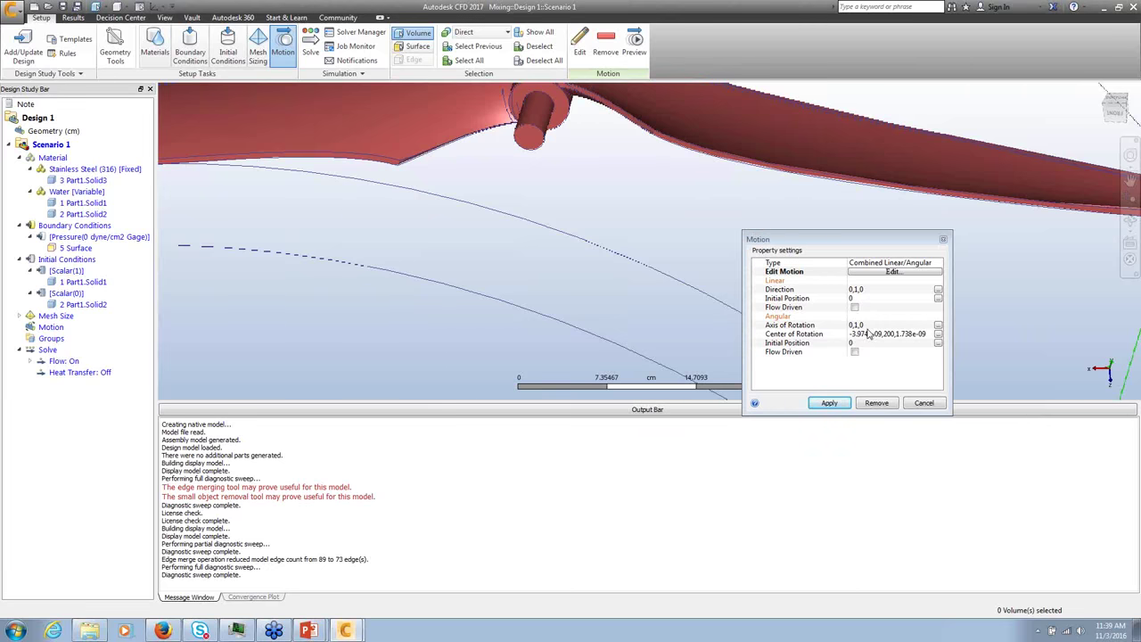
left_click(829, 402)
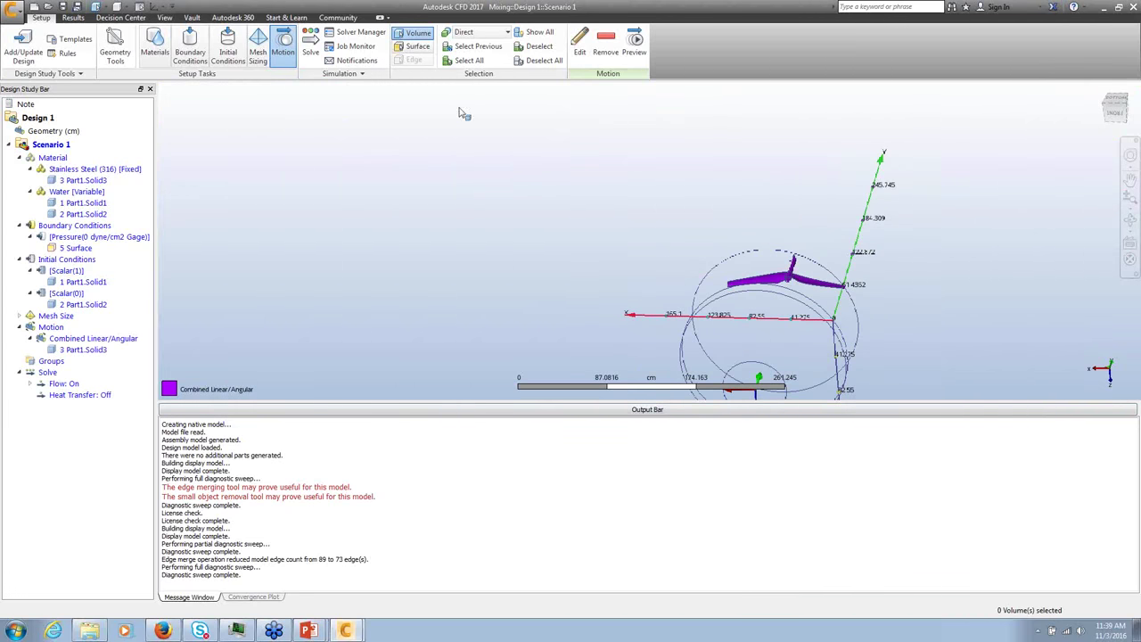
Step: Autosize the mesh for the whole model and inspect the mesh seed points on the tank and impeller
left_click(258, 45)
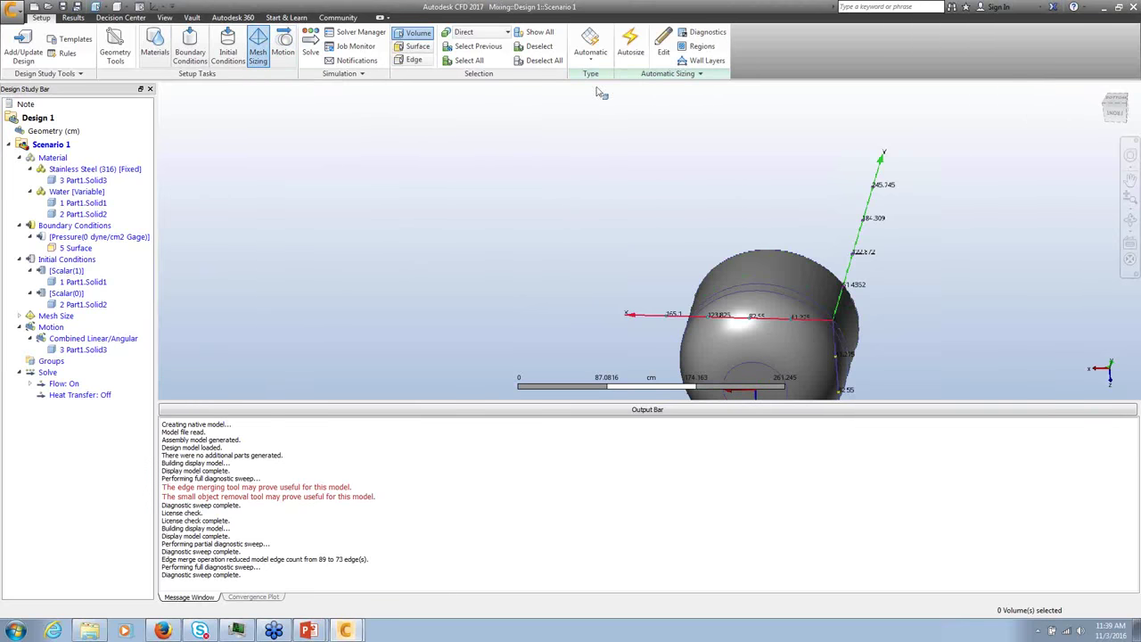
left_click(633, 54)
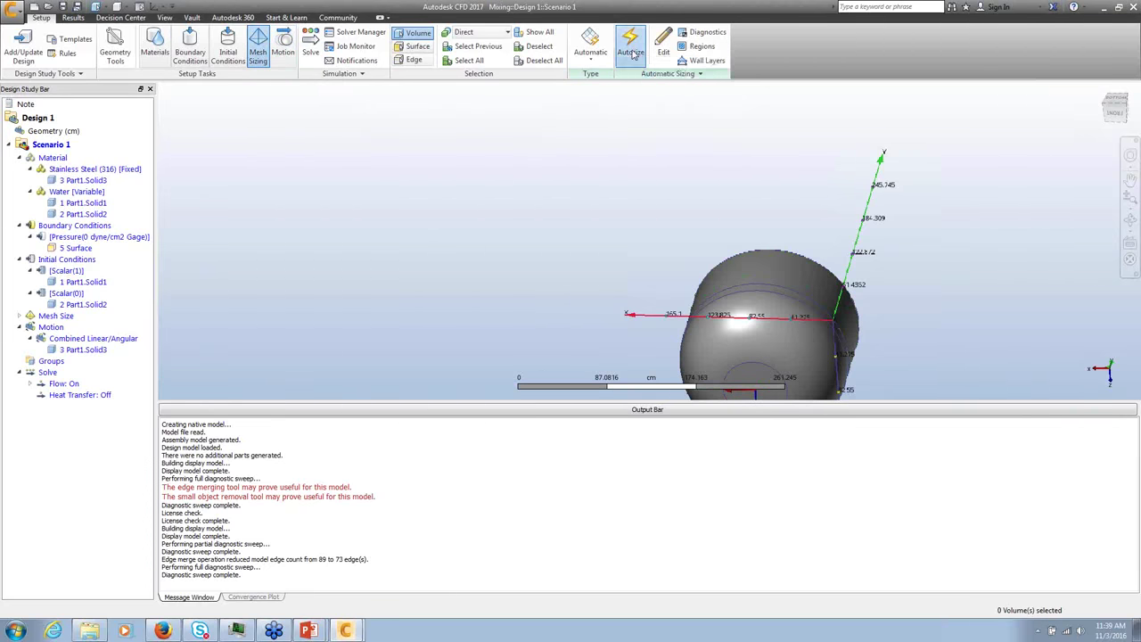
middle_click_drag(829, 248, 796, 257, "shift")
scroll(796, 257, "up", 5)
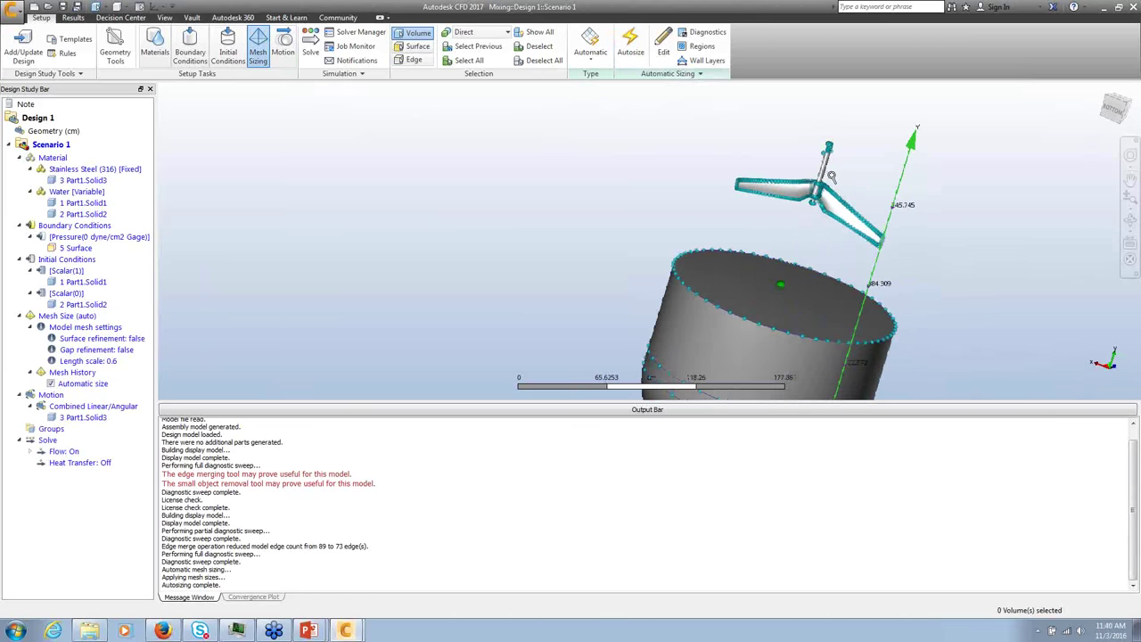
scroll(847, 244, "down", 3)
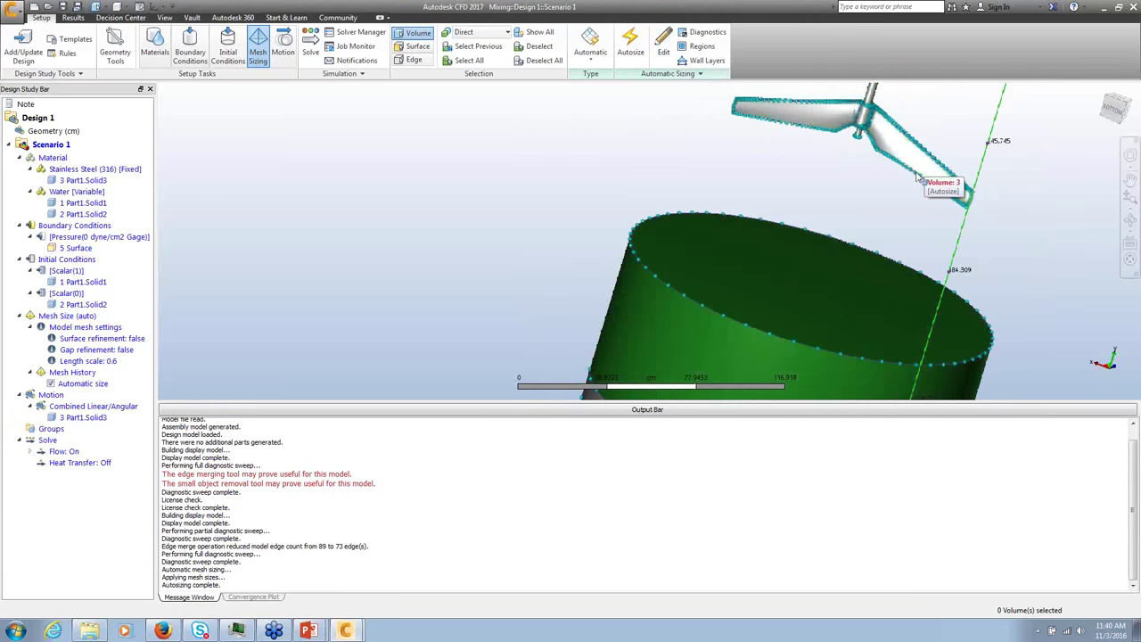
scroll(512, 165, "up", 3)
scroll(513, 165, "down", 5)
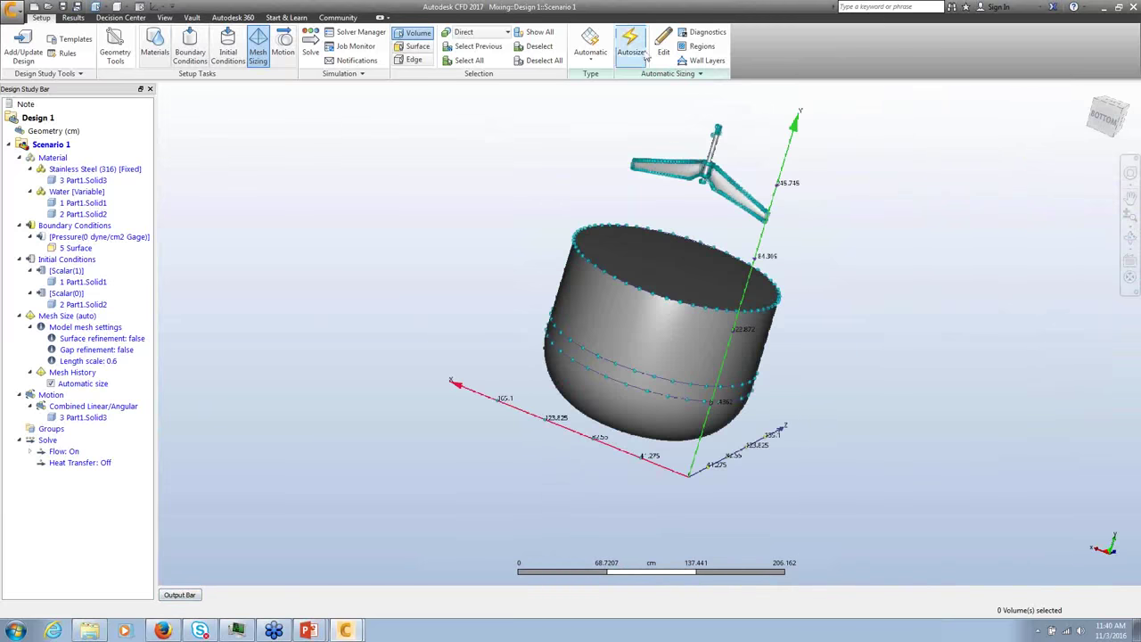
Step: Refine the automatic mesh on the two tank fluid volumes with a size adjustment of 0.362785, spread the changes and apply
left_click(664, 53)
left_click(615, 328)
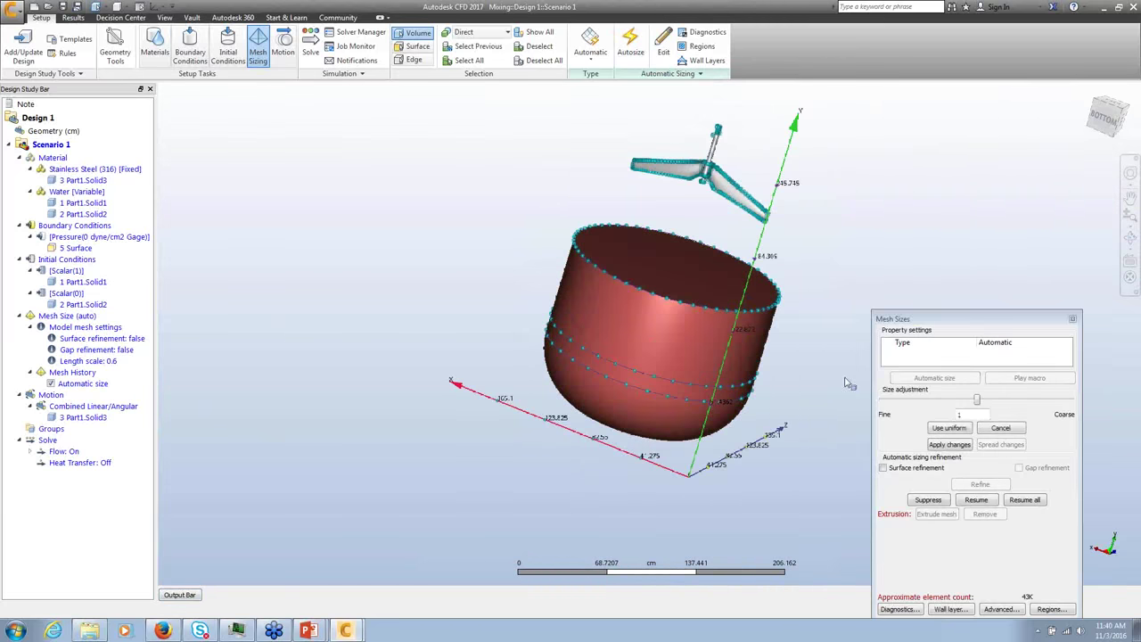
left_click_drag(978, 400, 920, 420)
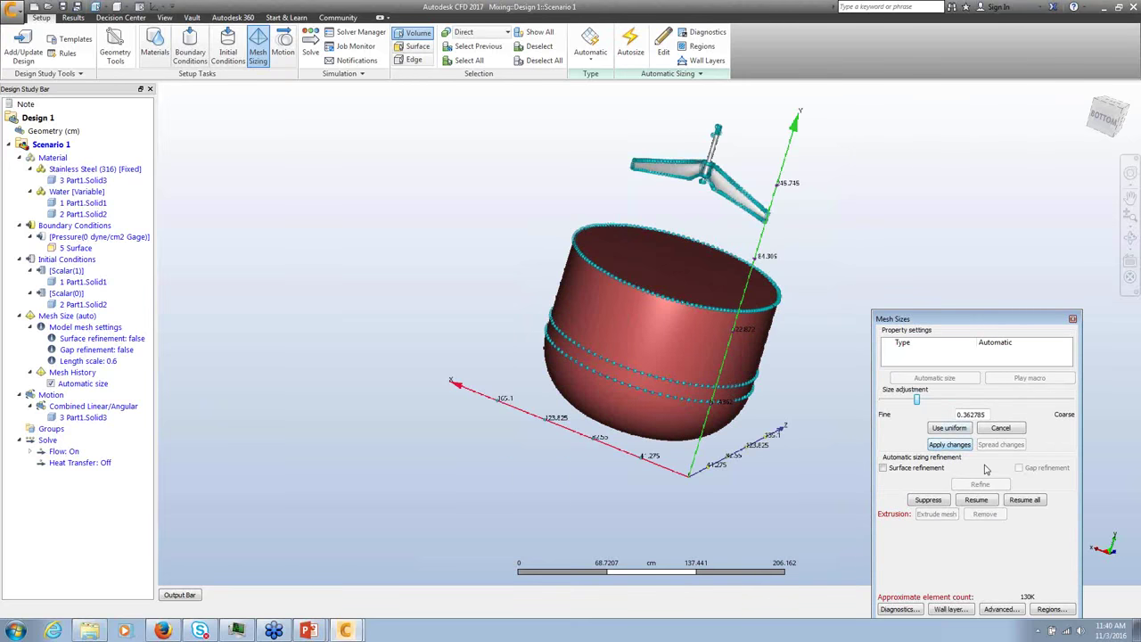
left_click(951, 444)
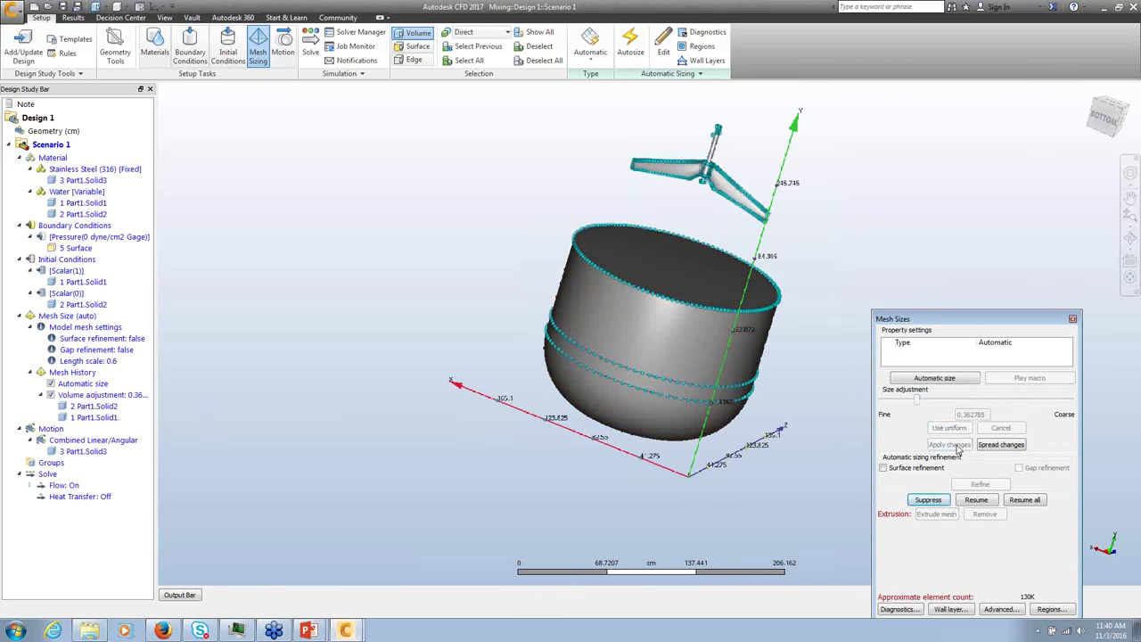
left_click(996, 445)
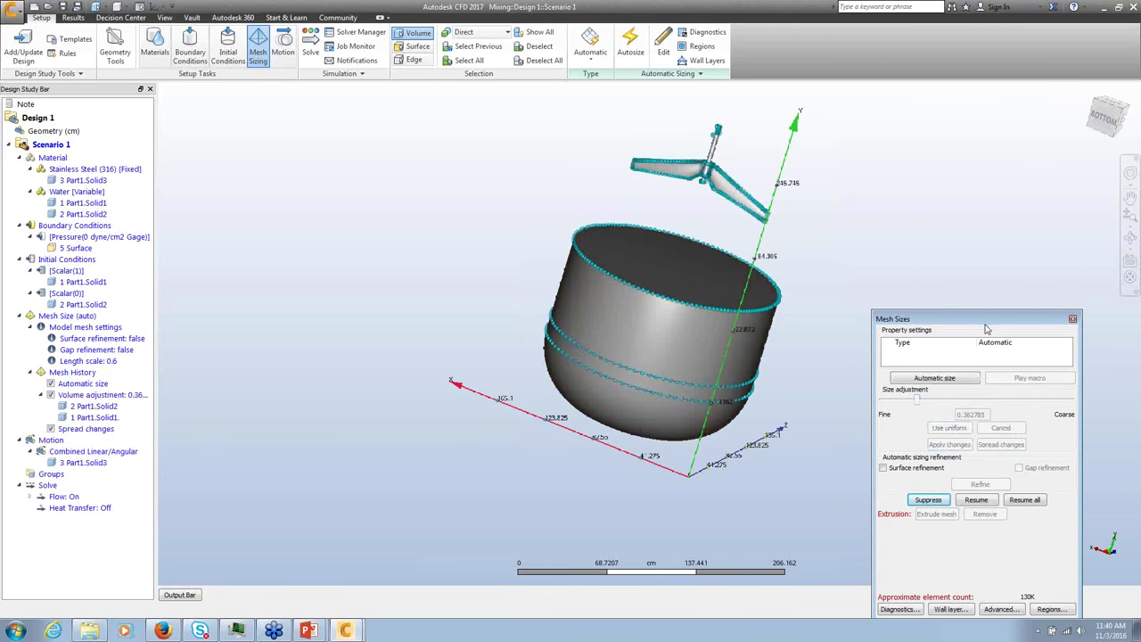
left_click_drag(989, 321, 963, 154)
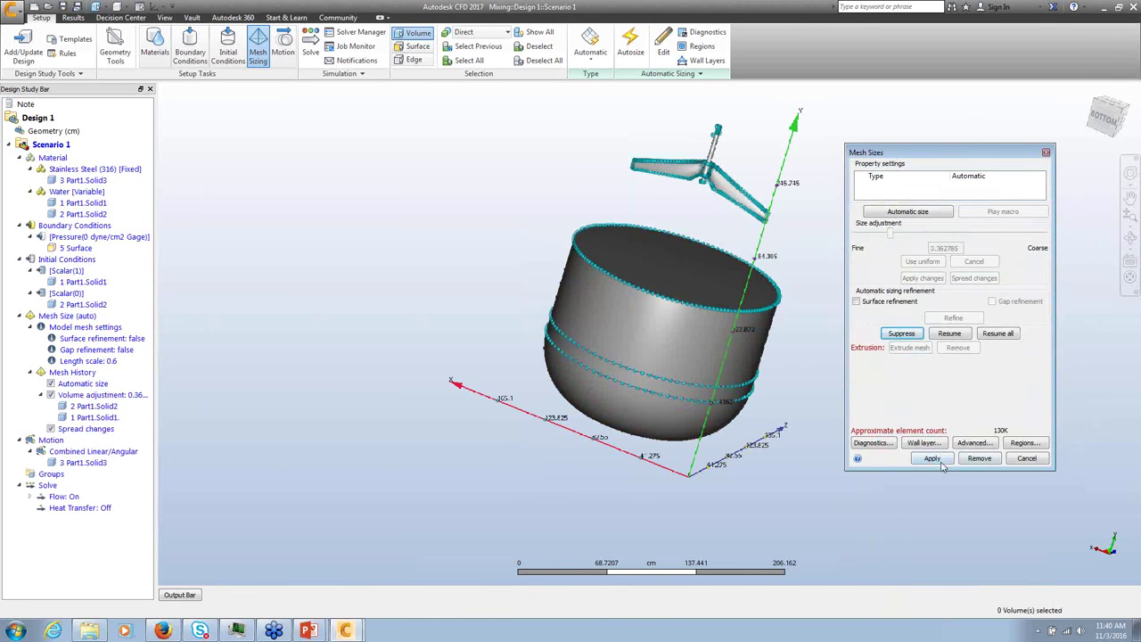
left_click(931, 459)
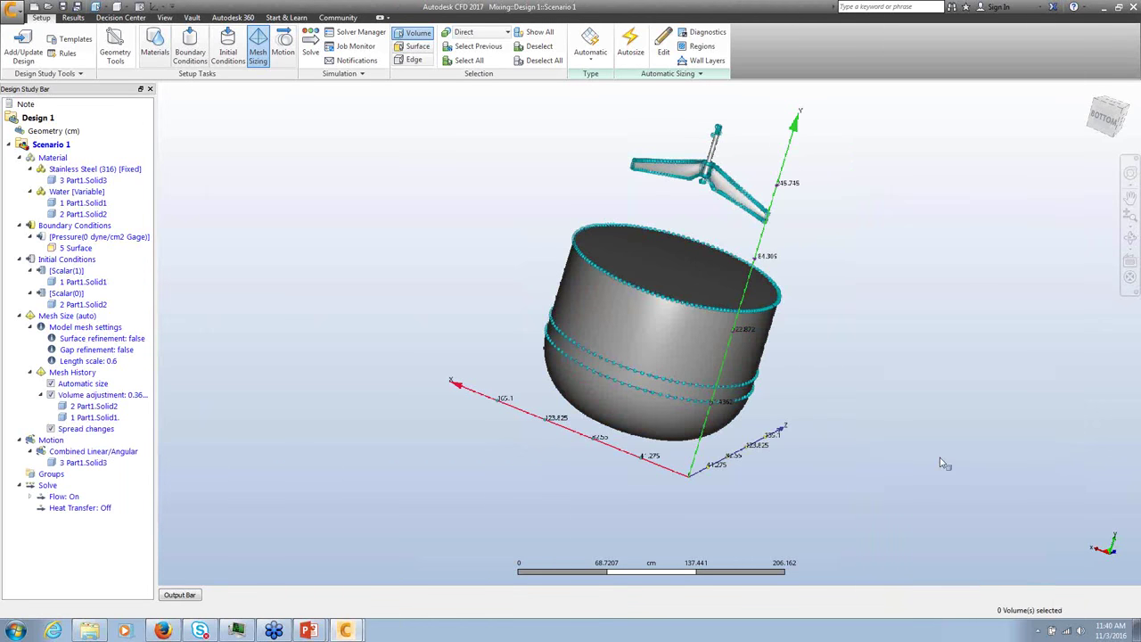
Step: Open the transient solve settings, calculate a time step size, and override it with 0.0075
left_click(310, 46)
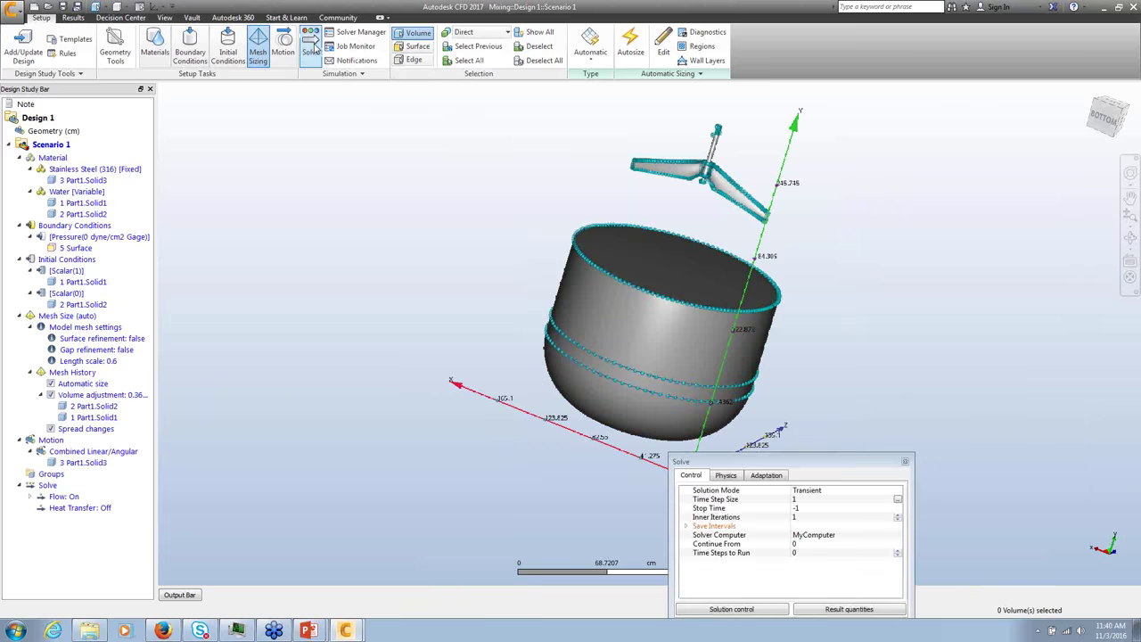
left_click_drag(448, 223, 477, 173)
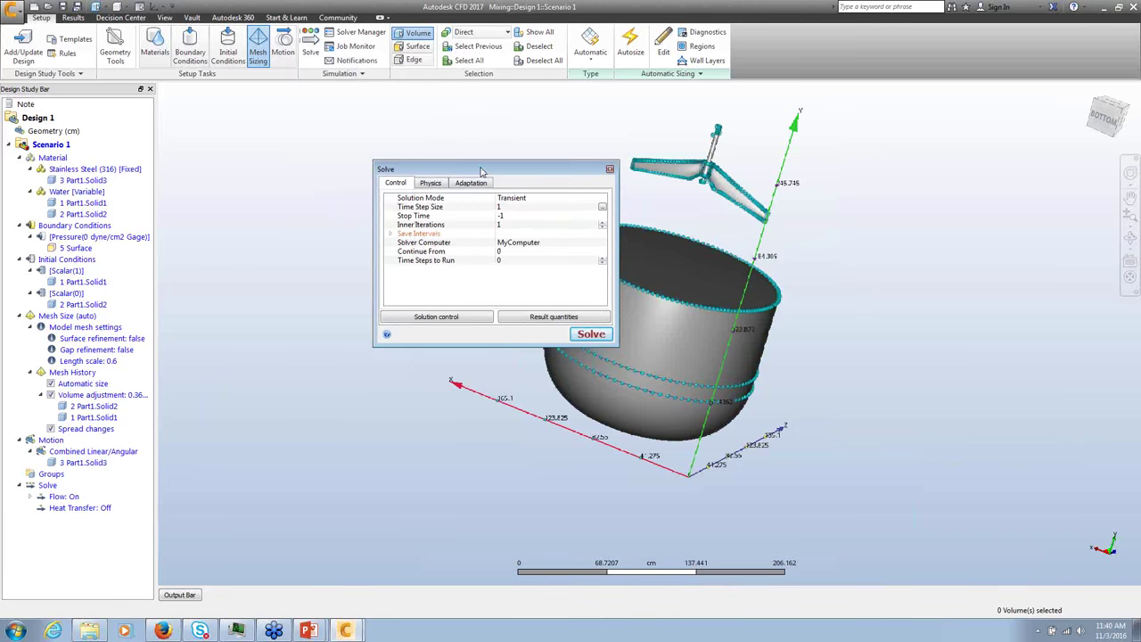
left_click(602, 208)
left_click(676, 244)
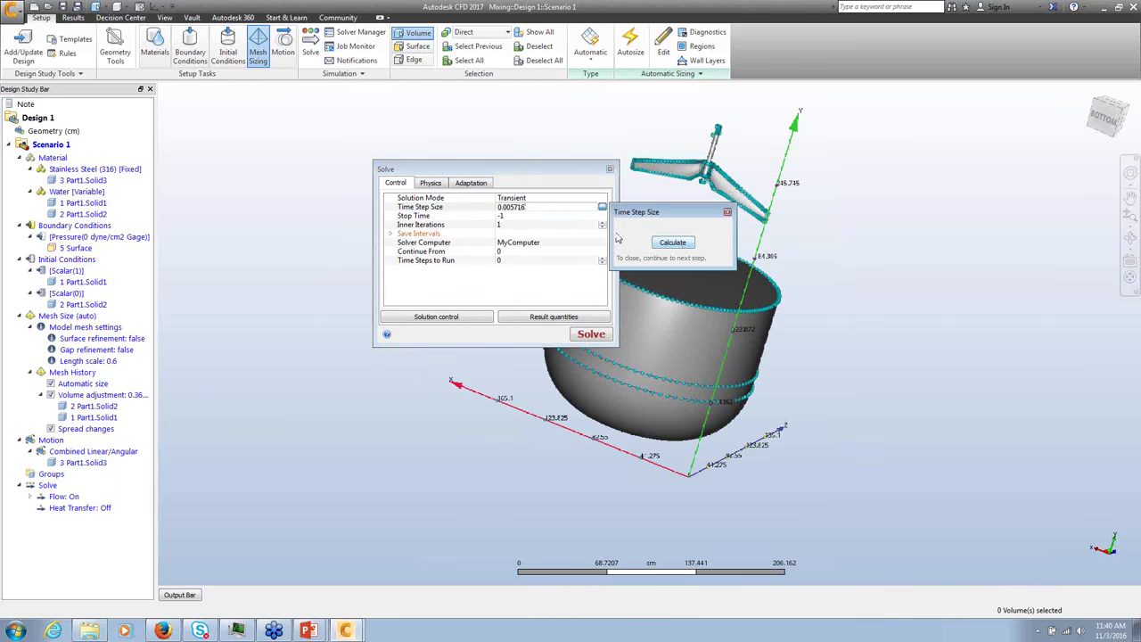
left_click(552, 207)
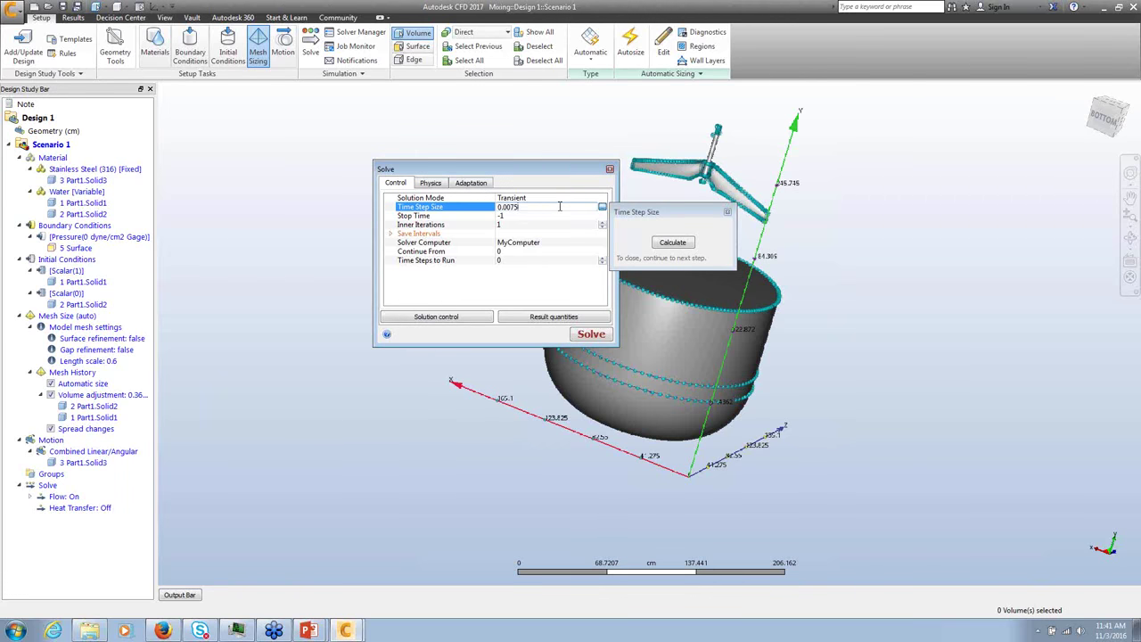
Step: Set the stop time to 10 and time steps to run to -1, and save results every 20 steps
left_click(519, 225)
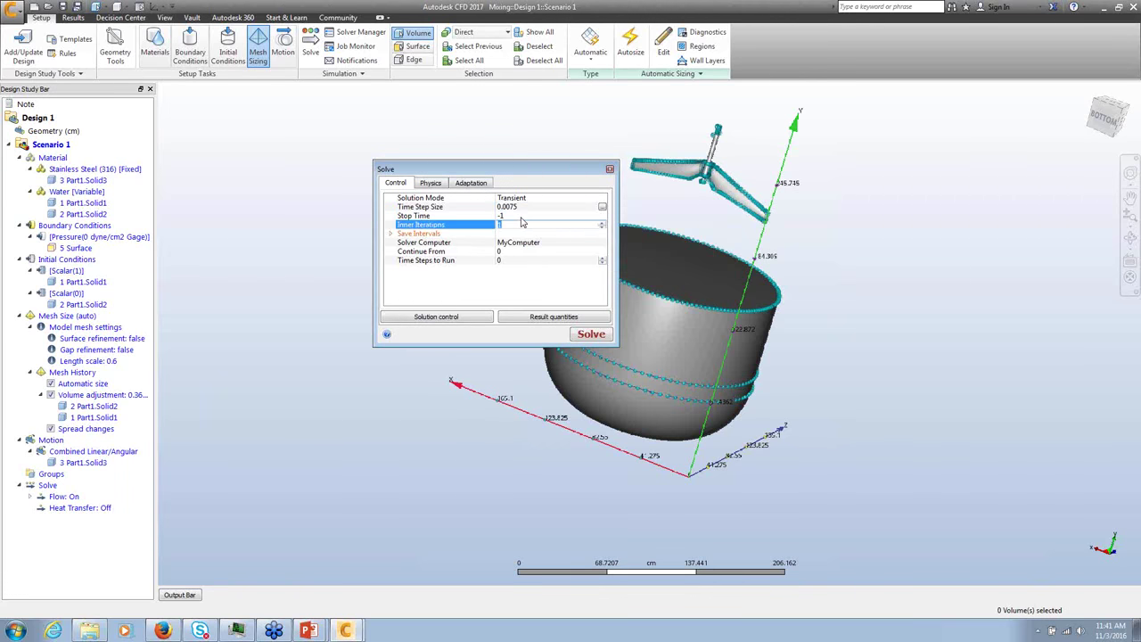
left_click(551, 217)
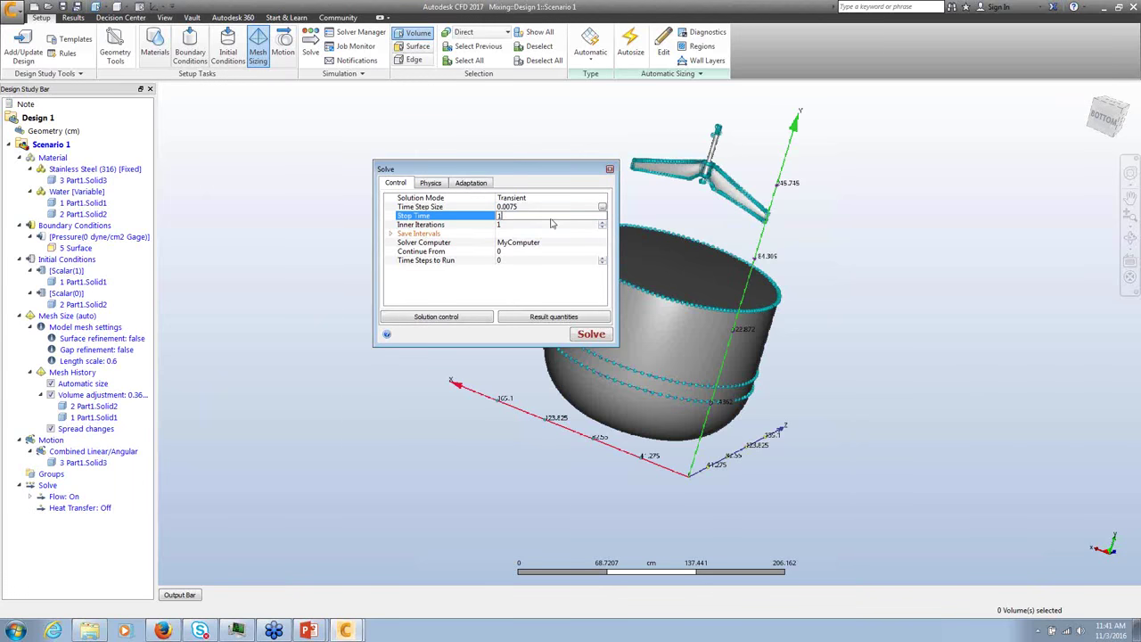
left_click(506, 260)
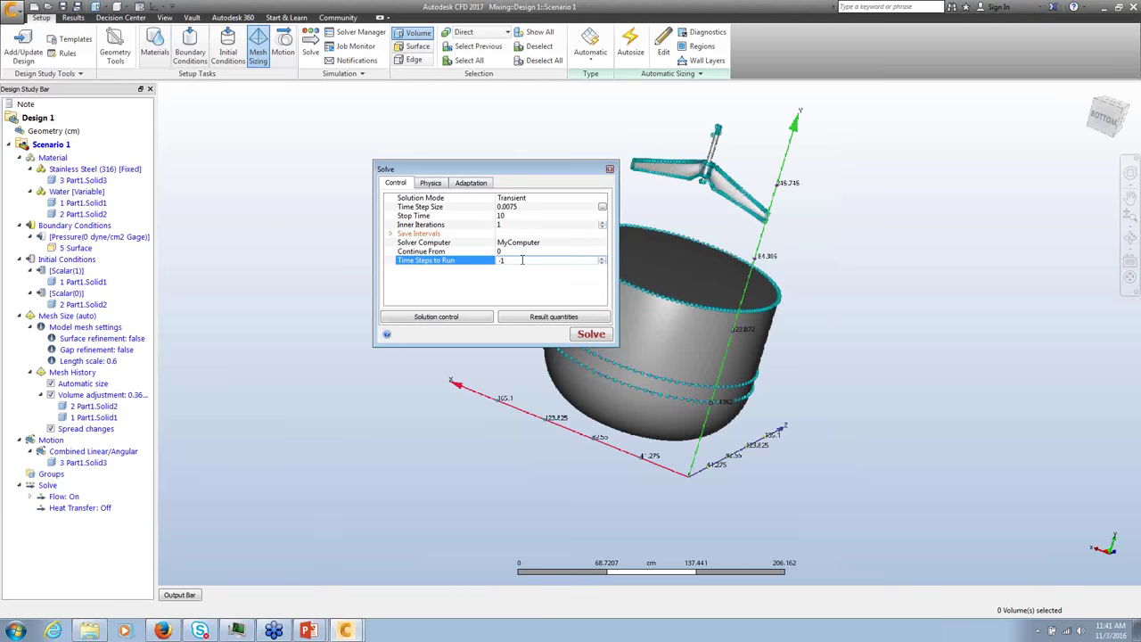
left_click(390, 234)
left_click(499, 242)
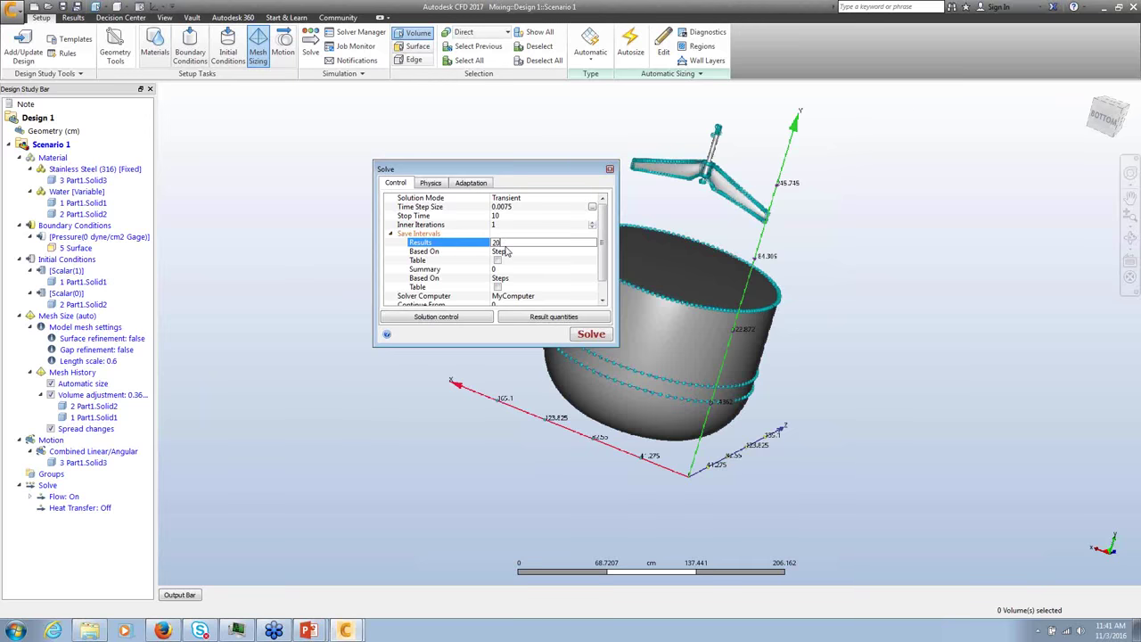
Step: Enable the general scalar in the advanced physics with a diffusion coefficient of 0.1 cm2/s and close the solve settings without solving
left_click(440, 185)
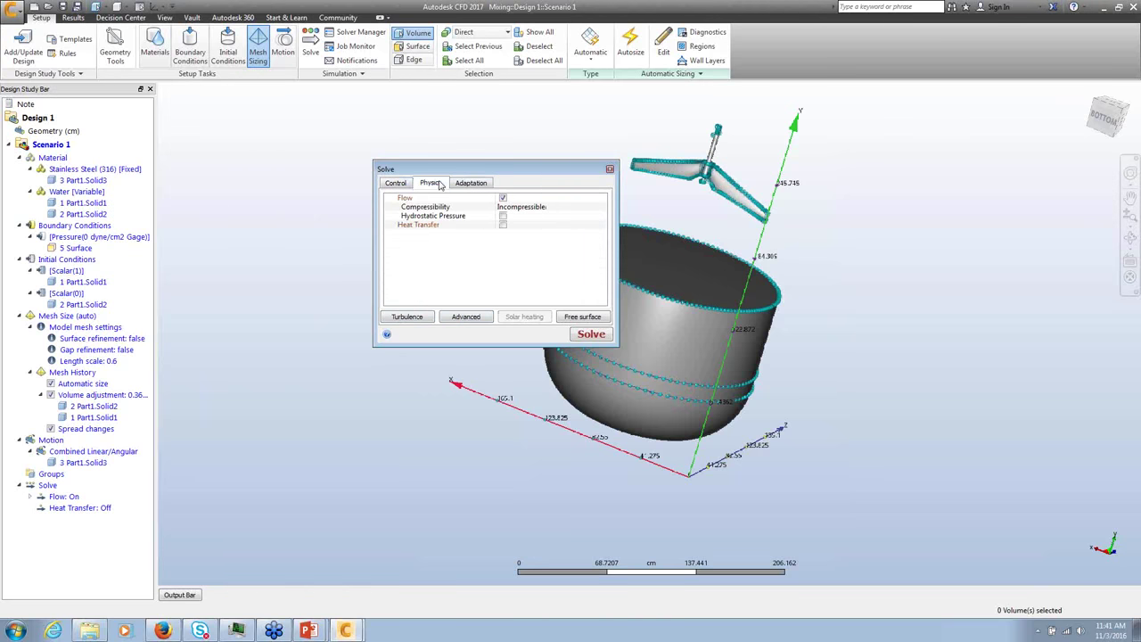
left_click(467, 317)
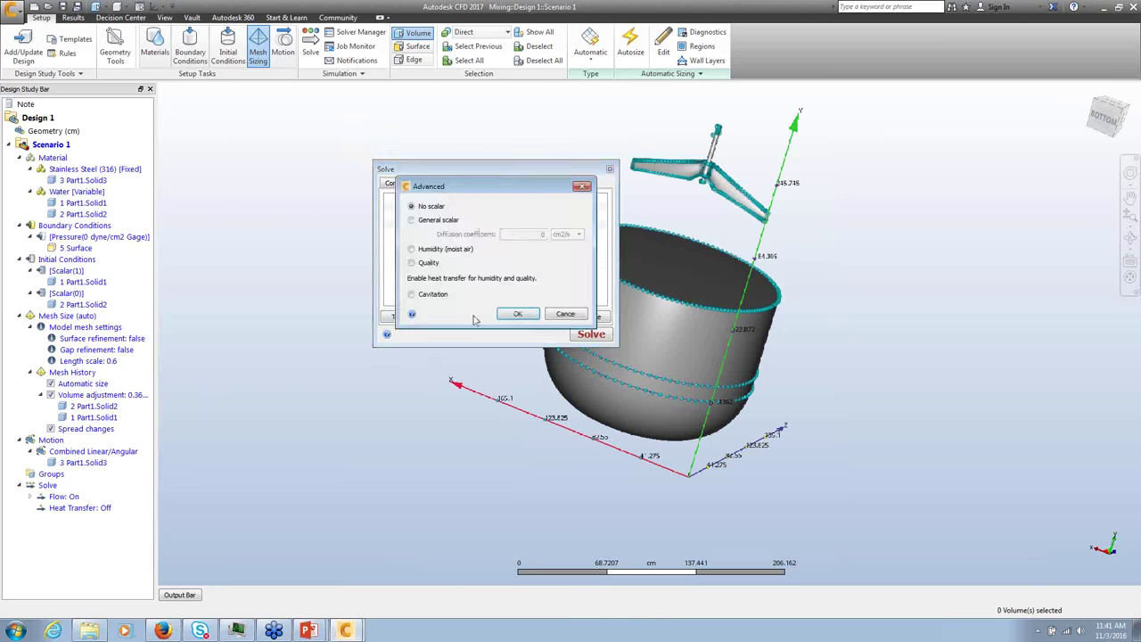
left_click(421, 224)
double_click(518, 237)
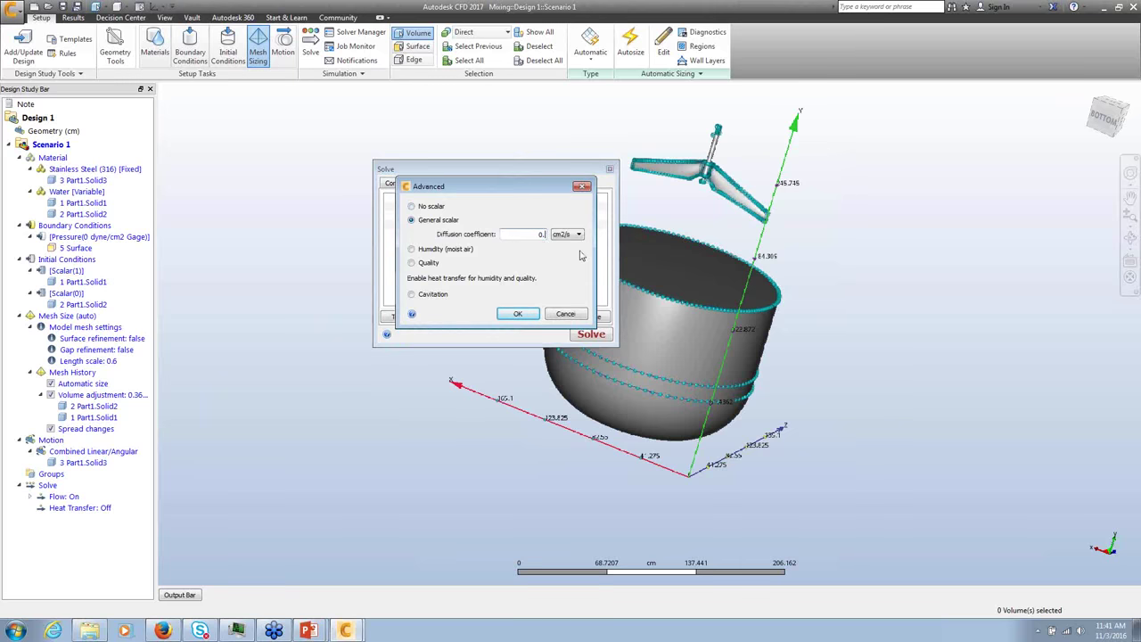
type("0.1")
left_click(519, 313)
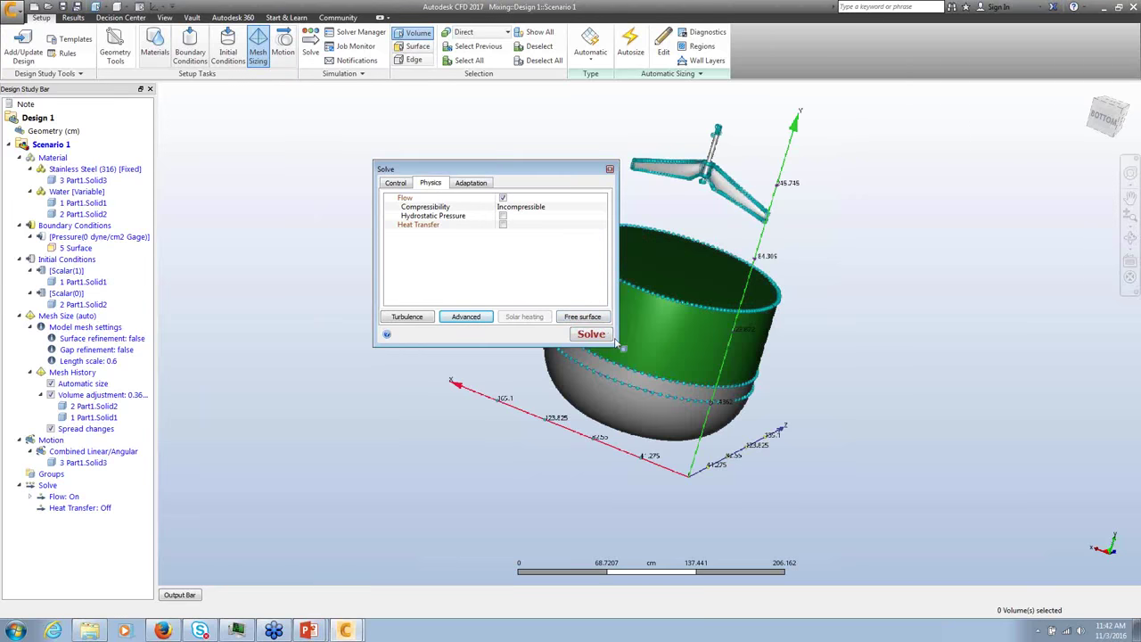
left_click(609, 170)
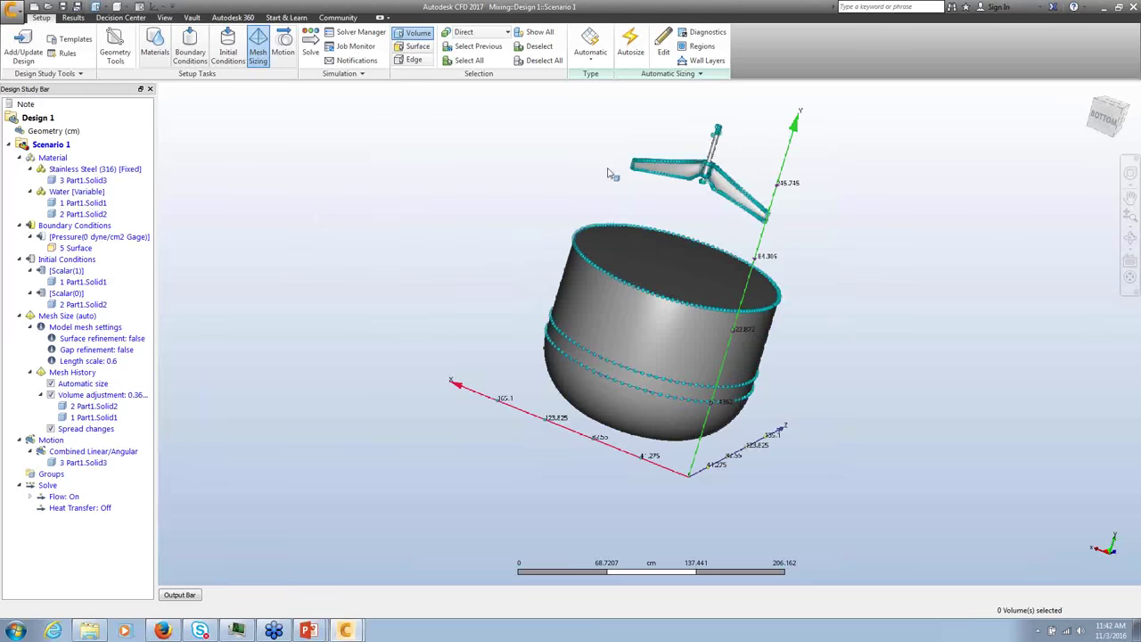
Step: Switch to the solved Mixer 4 study and view its scalar variable results on the tank
mouse_move(345, 630)
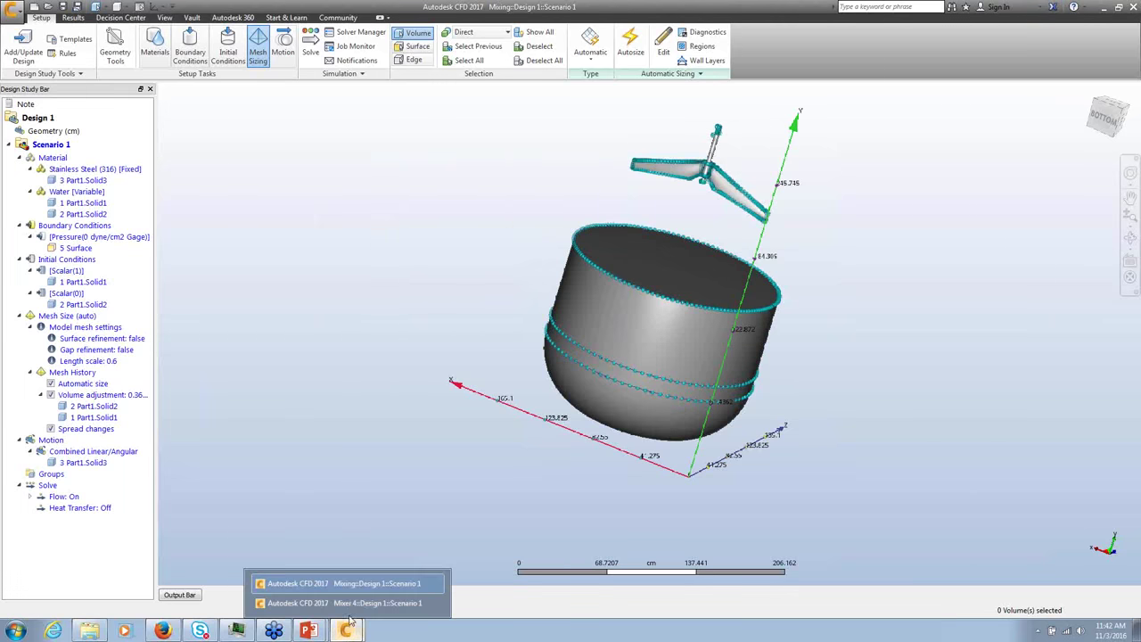
left_click(352, 604)
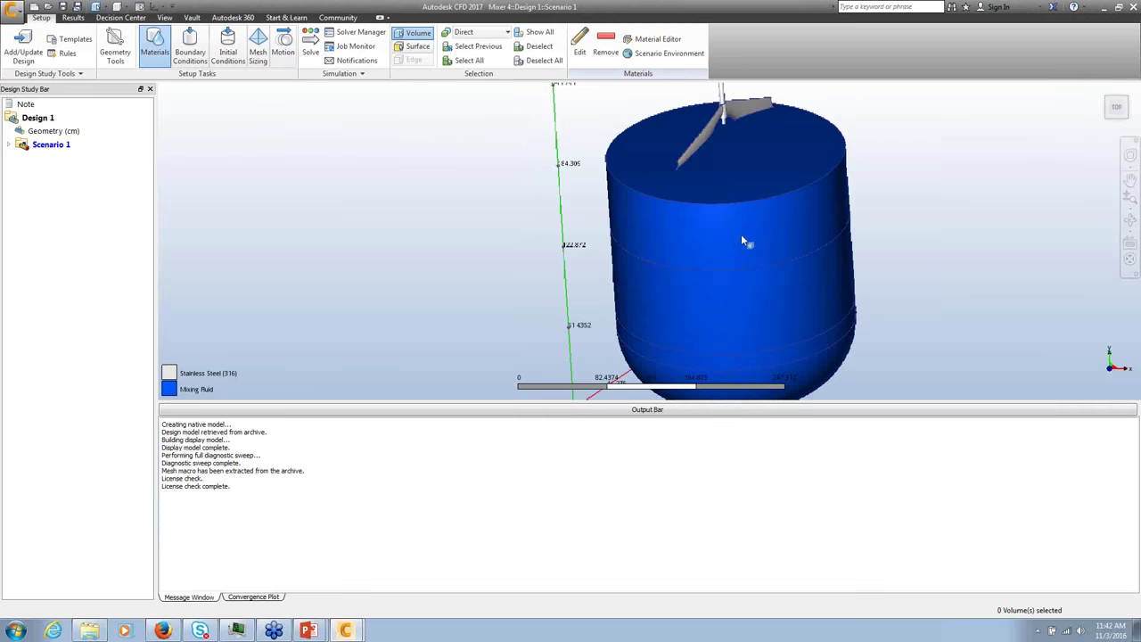
left_click(76, 19)
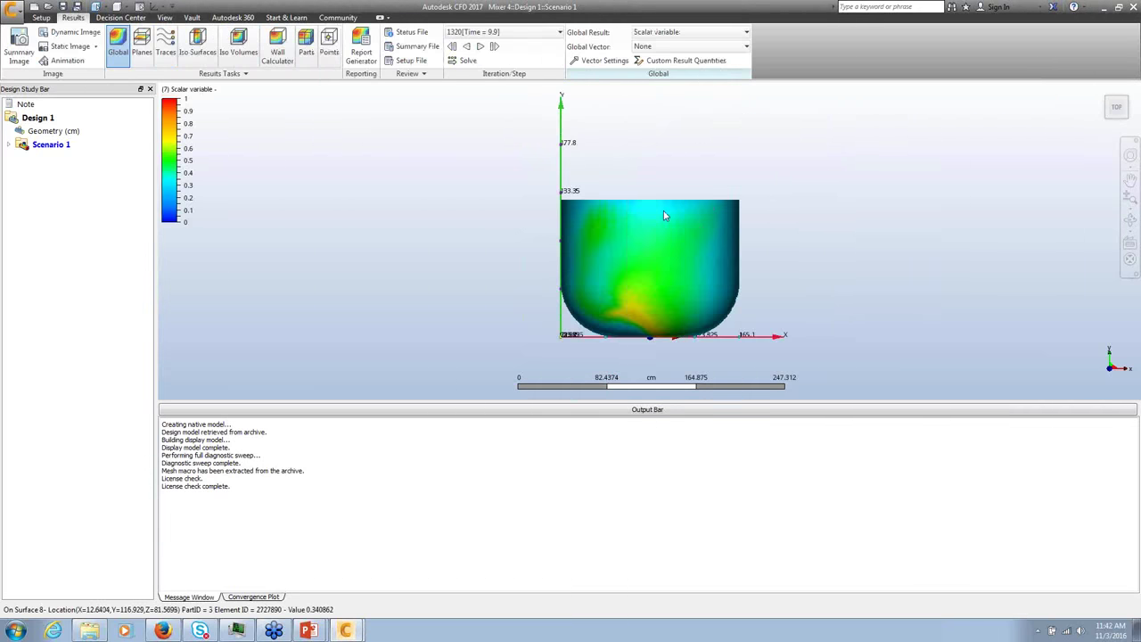
left_click(41, 18)
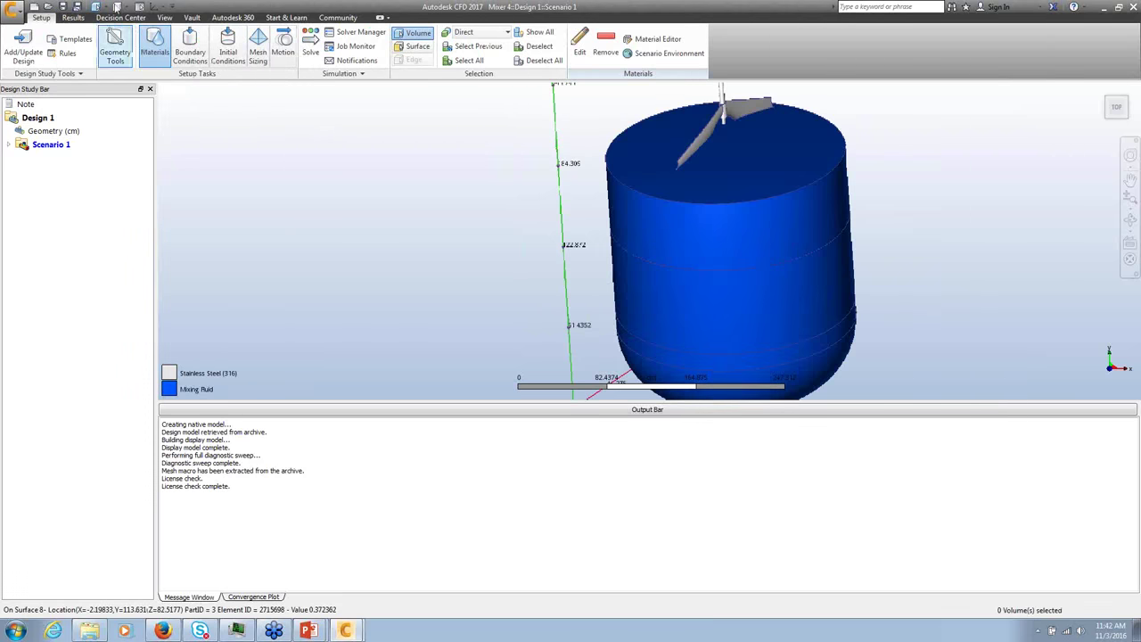
left_click(75, 19)
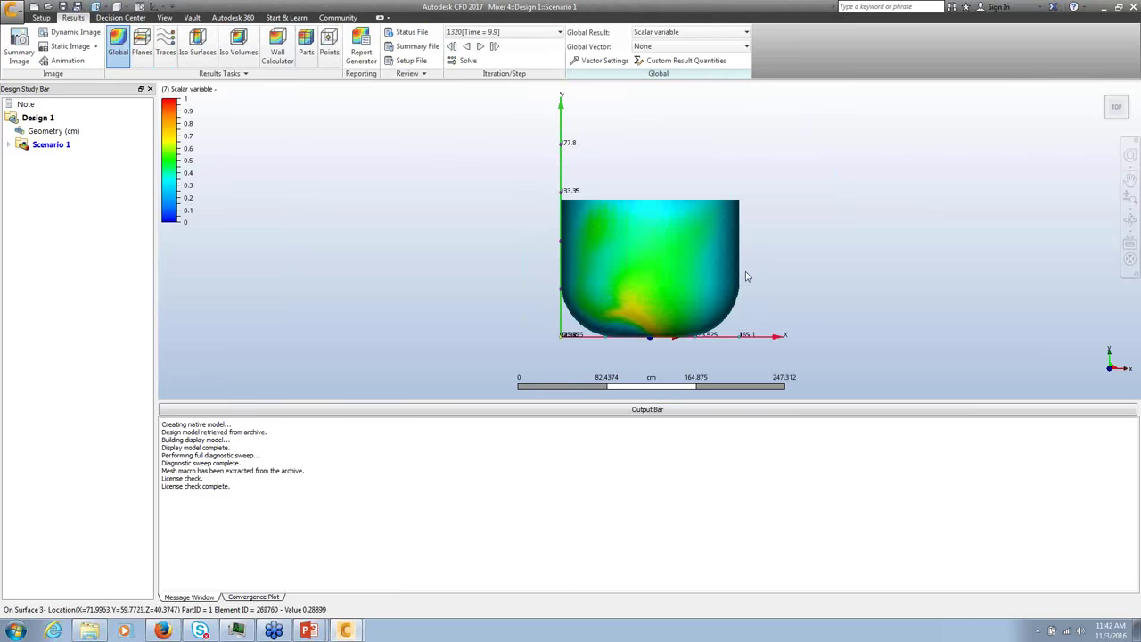
middle_click_drag(746, 258, 641, 278, "shift")
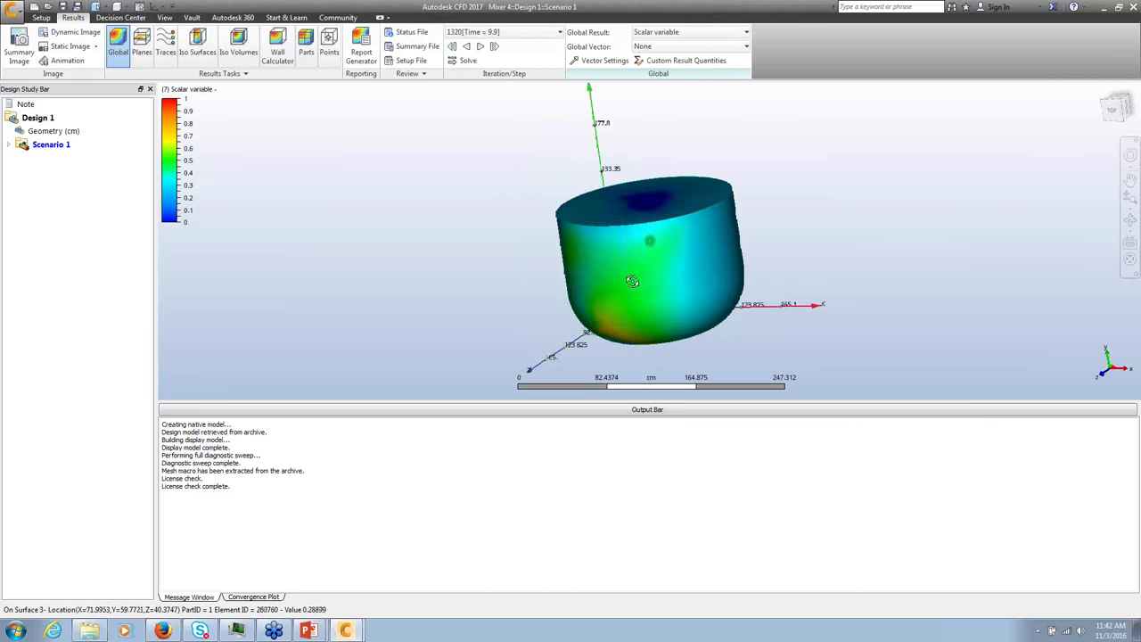
right_click(175, 109)
left_click(449, 162)
Step: Change the global result to Velocity Magnitude and view it on the tank's top surface
left_click(691, 32)
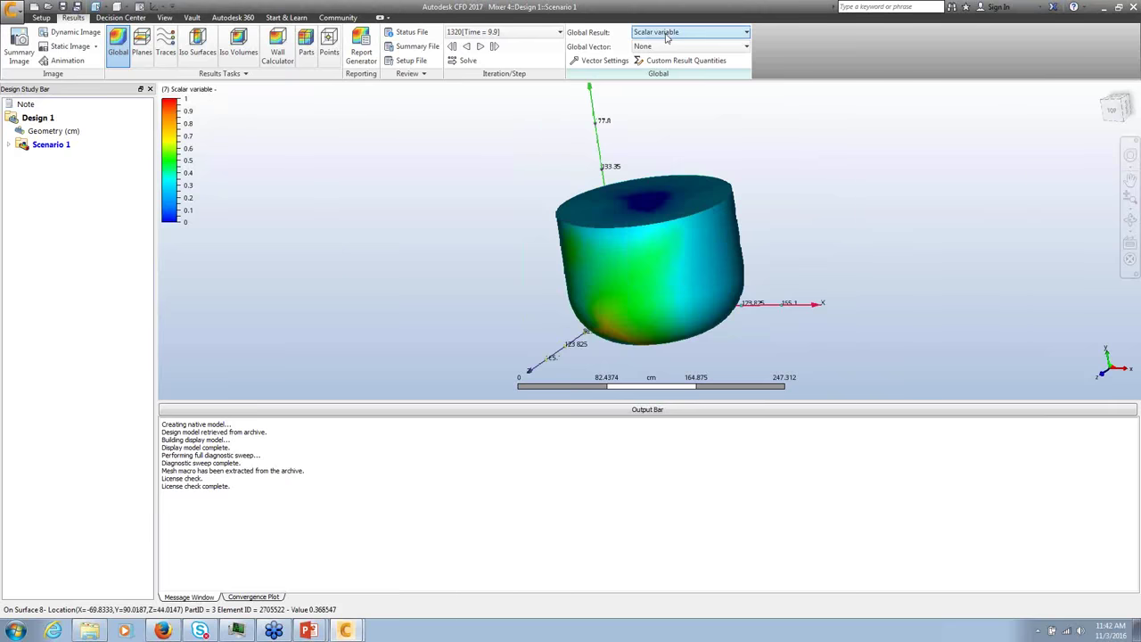
left_click(669, 43)
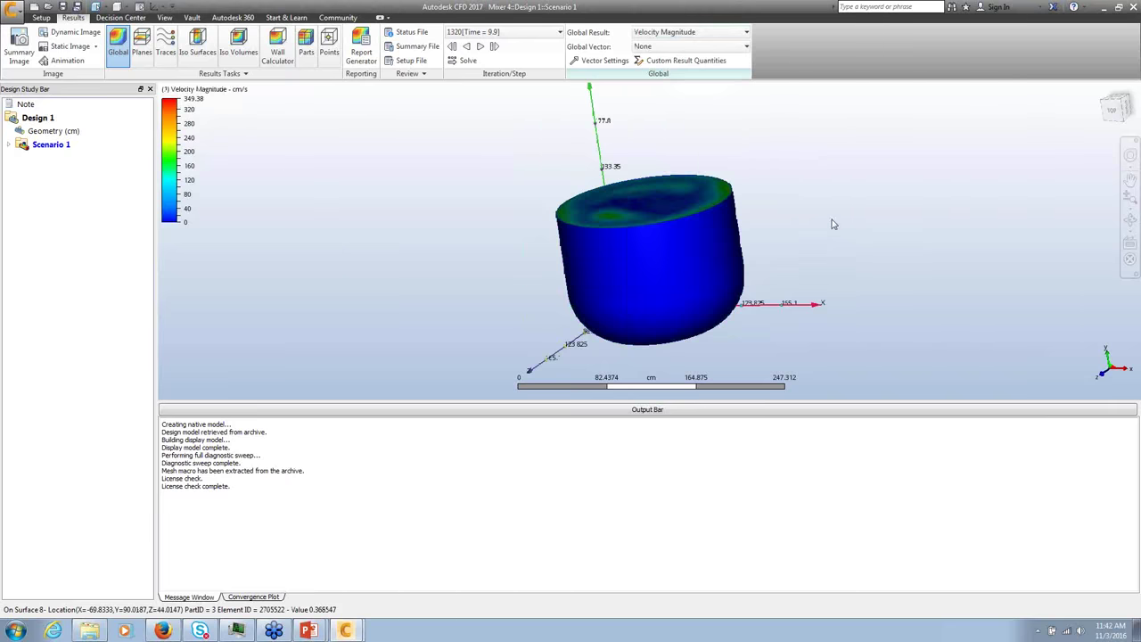
middle_click_drag(838, 265, 891, 303, "shift")
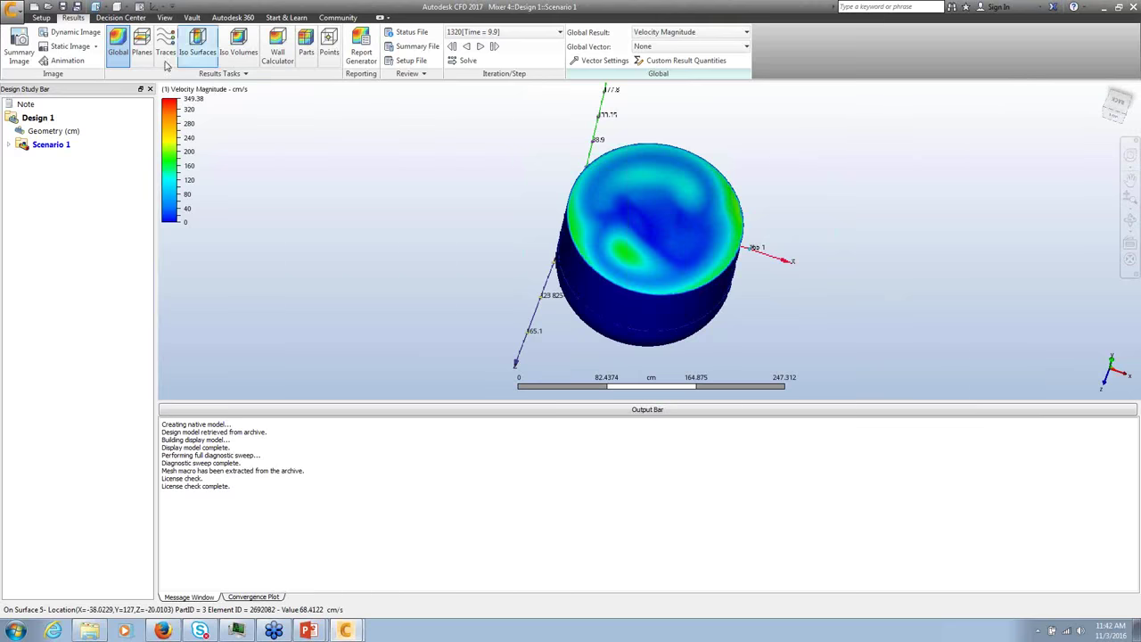
Step: Add a results plane cutting through the tank, view it from the right side, and collapse the Output Bar
left_click(142, 45)
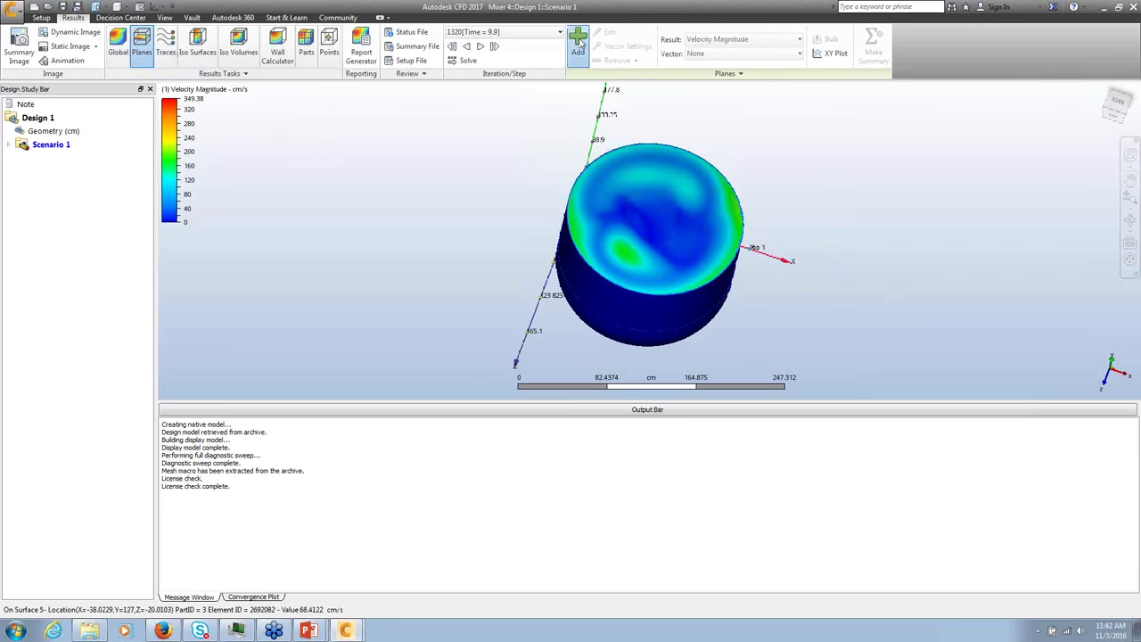
left_click(578, 41)
middle_click_drag(863, 202, 861, 168, "shift")
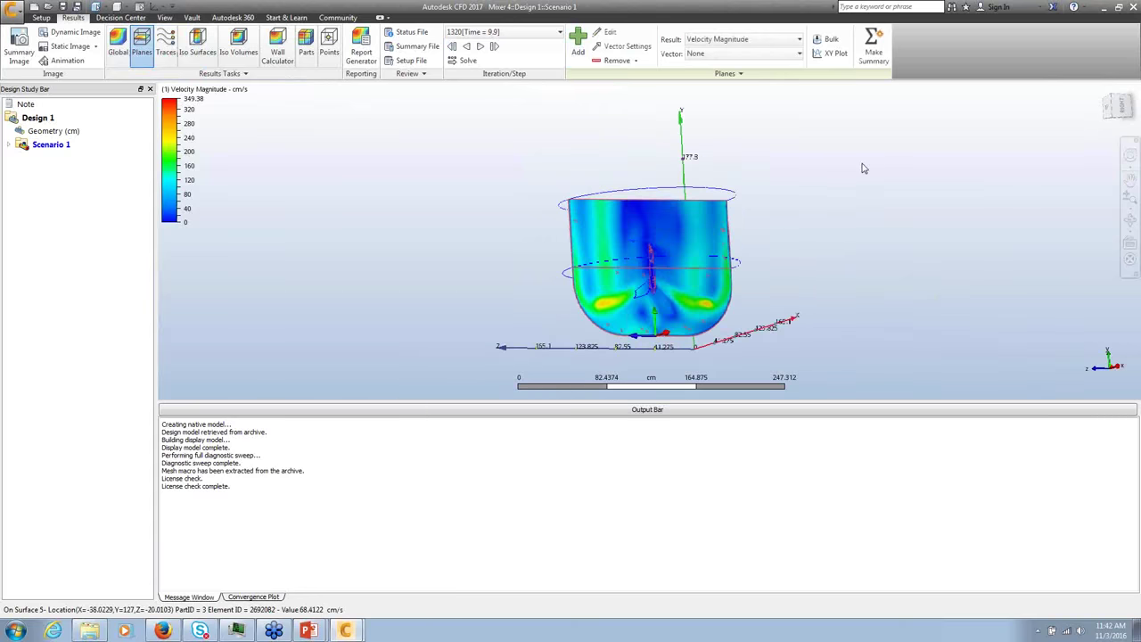
left_click(1119, 107)
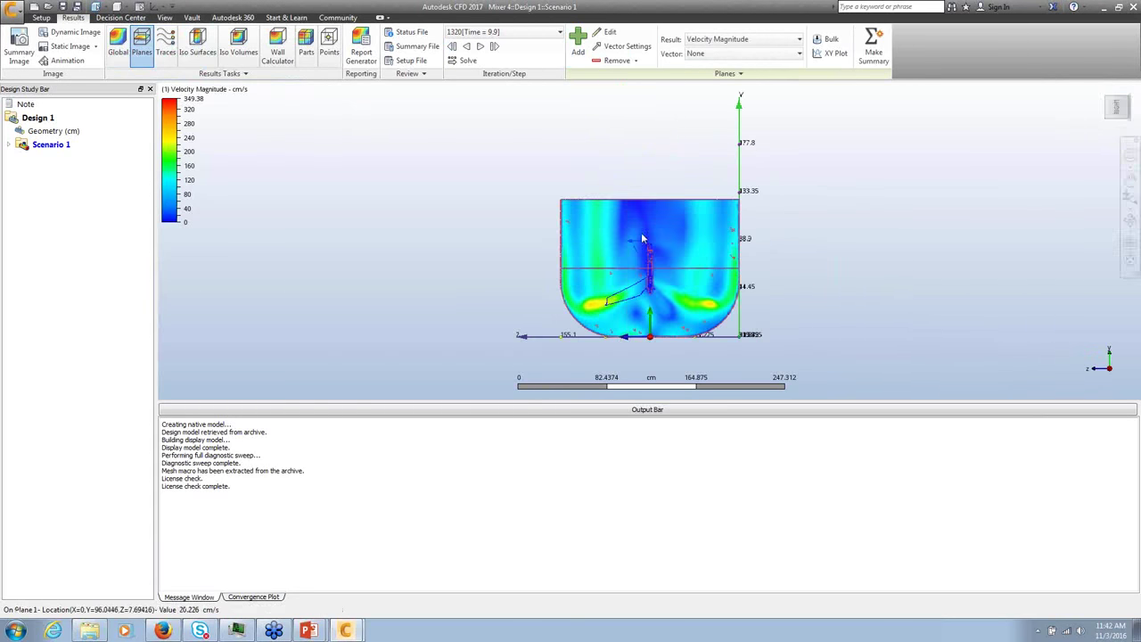
scroll(738, 243, "up", 1)
left_click(673, 411)
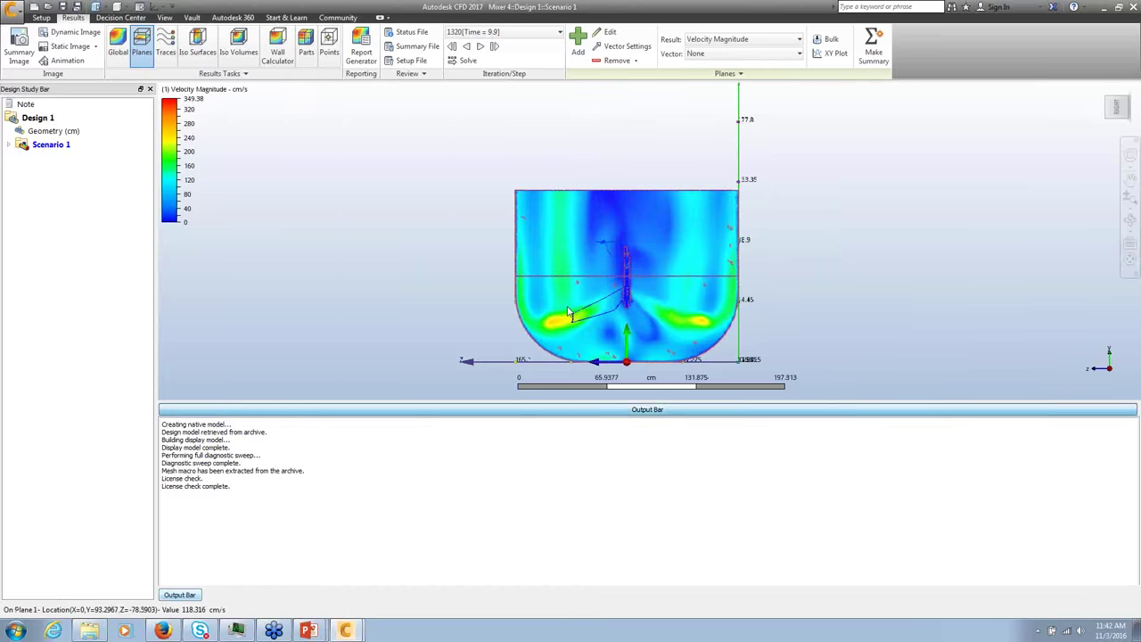
scroll(572, 300, "up", 2)
middle_click_drag(617, 390, 616, 309)
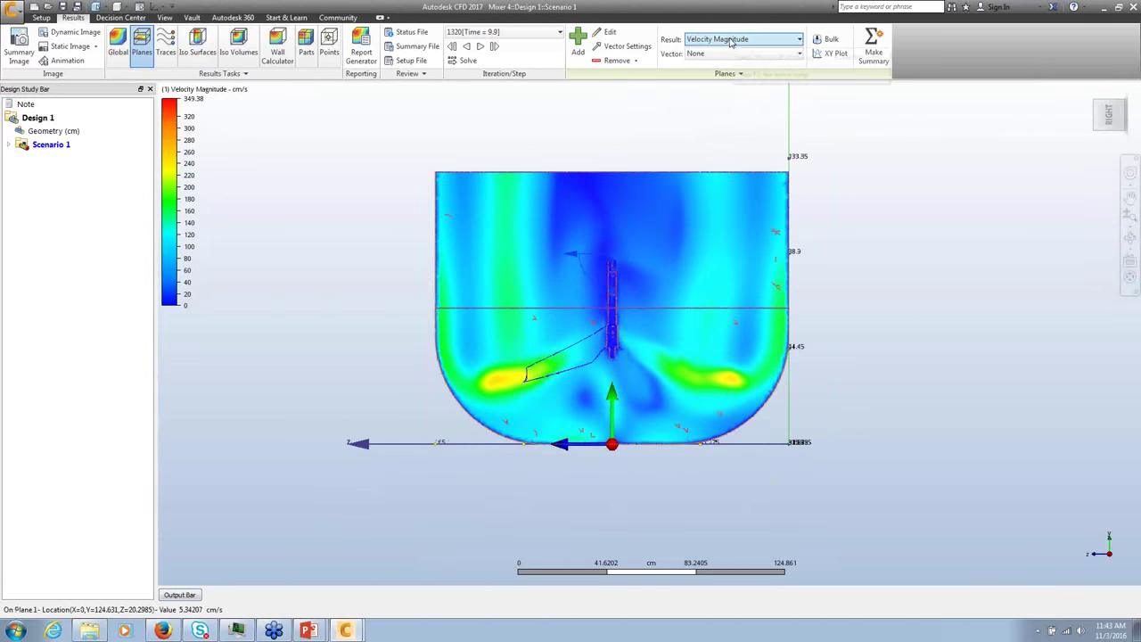
Step: Display the results plane as a shaded mesh and examine the mesh across the tank and around the blade shaft
left_click(606, 32)
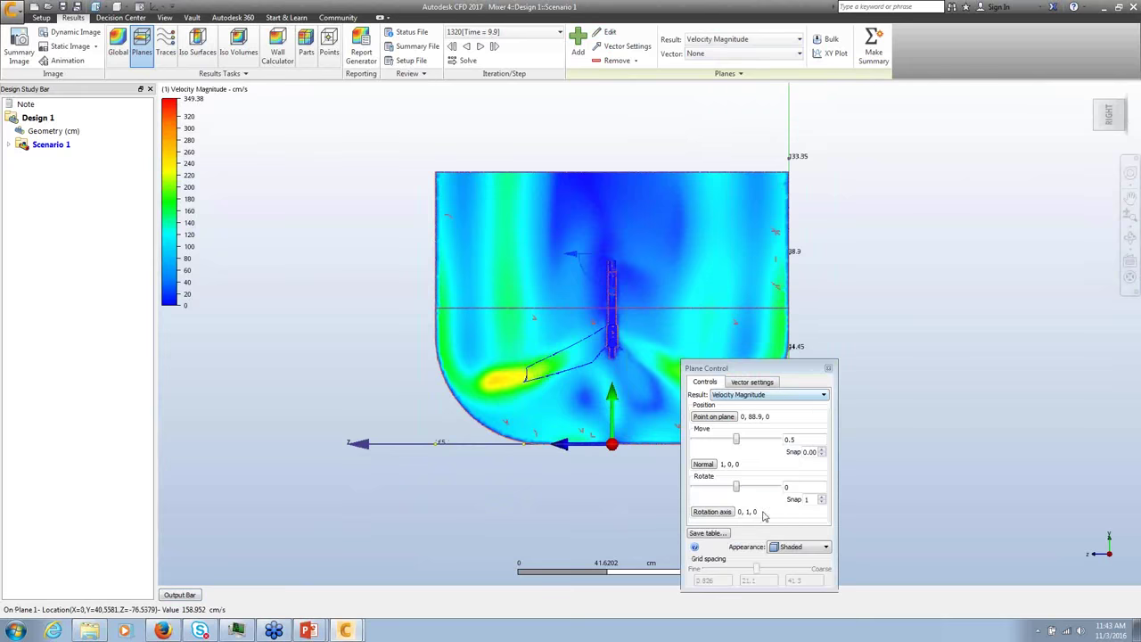
left_click(795, 548)
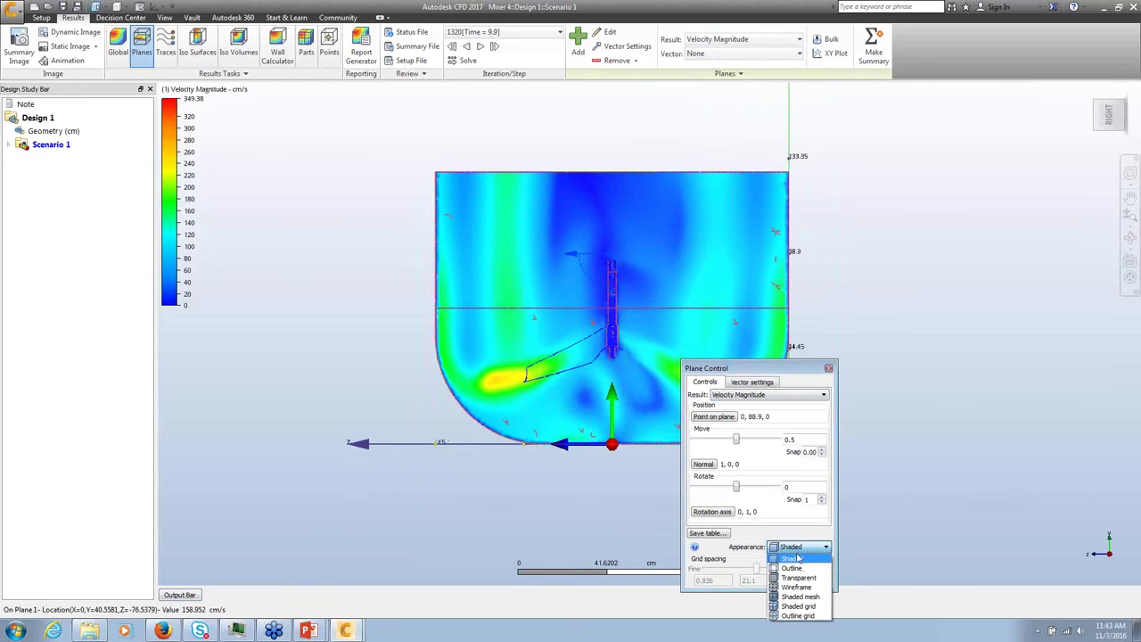
left_click(796, 597)
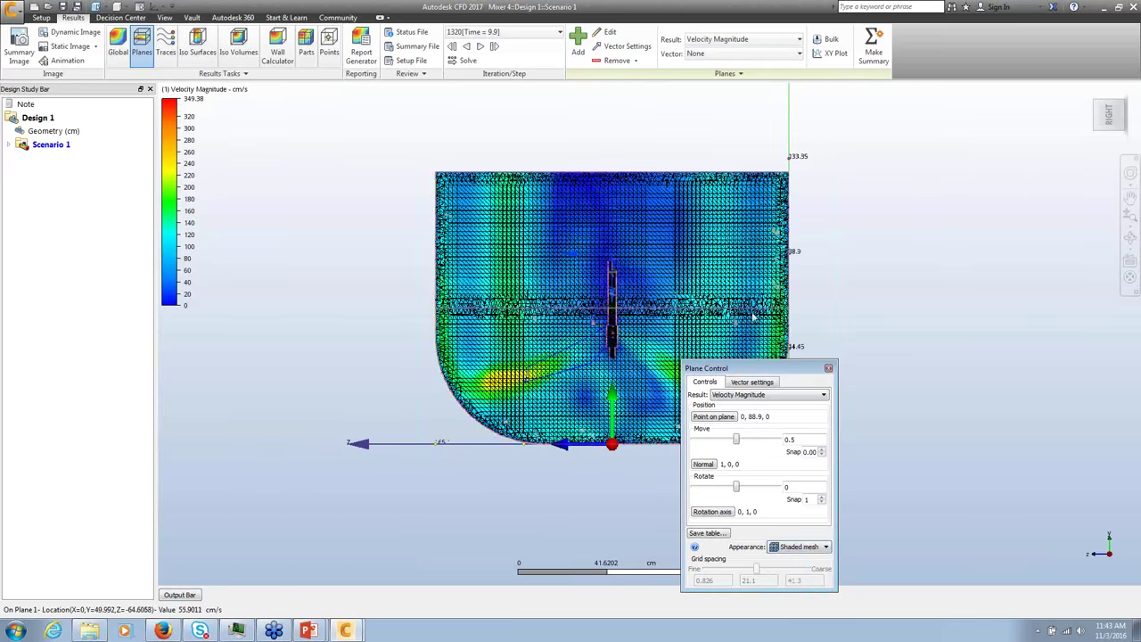
left_click(828, 368)
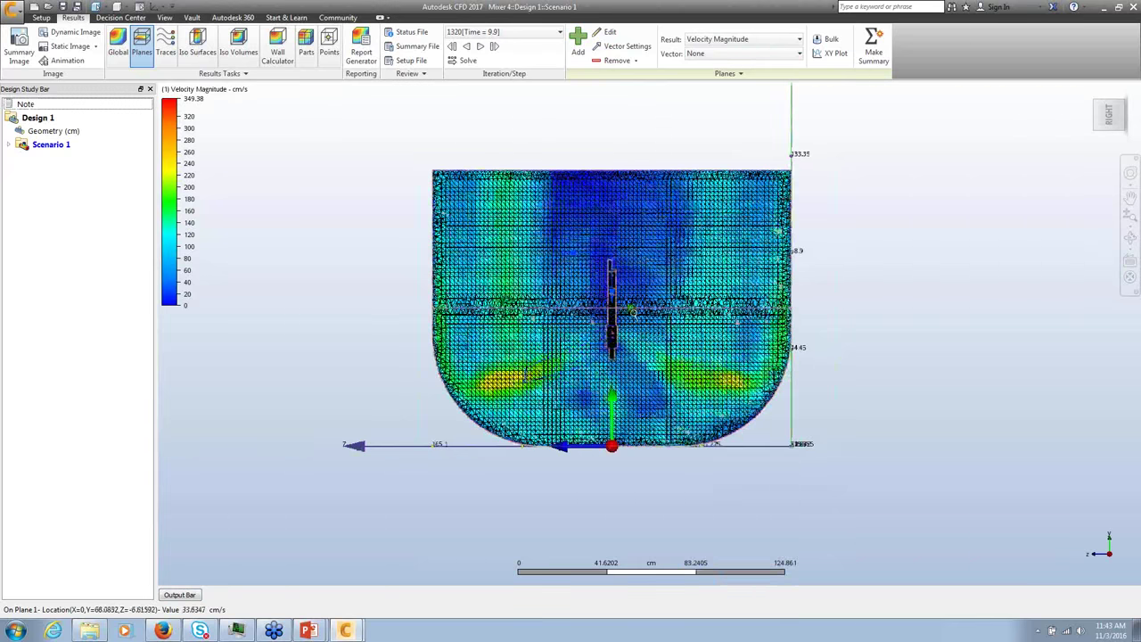
scroll(631, 310, "up", 2)
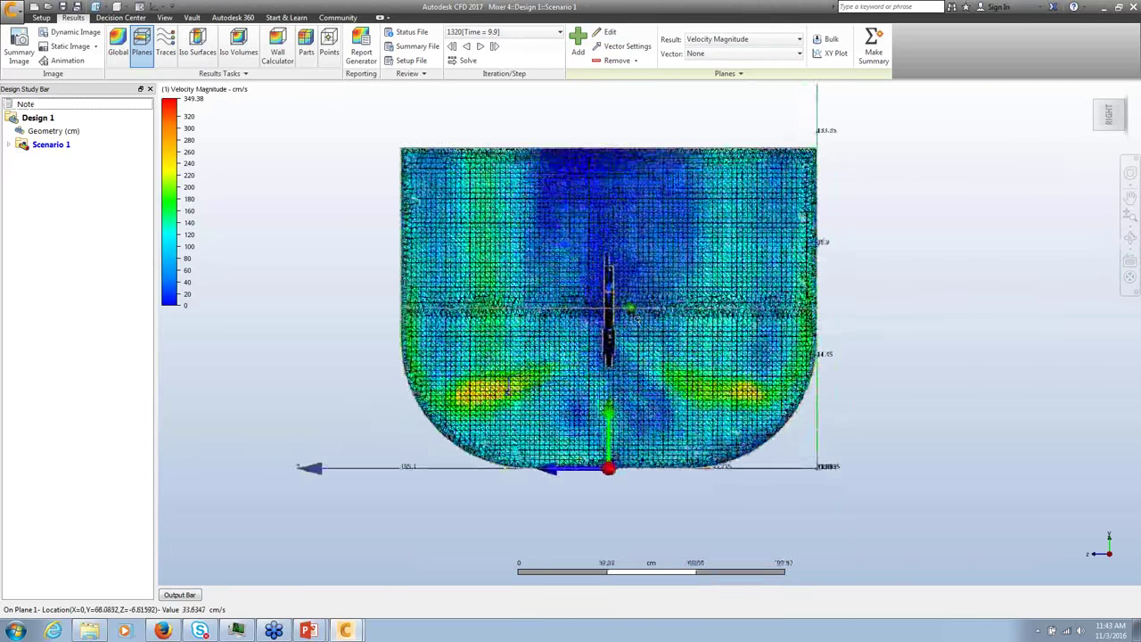
scroll(636, 318, "up", 2)
scroll(631, 309, "up", 1)
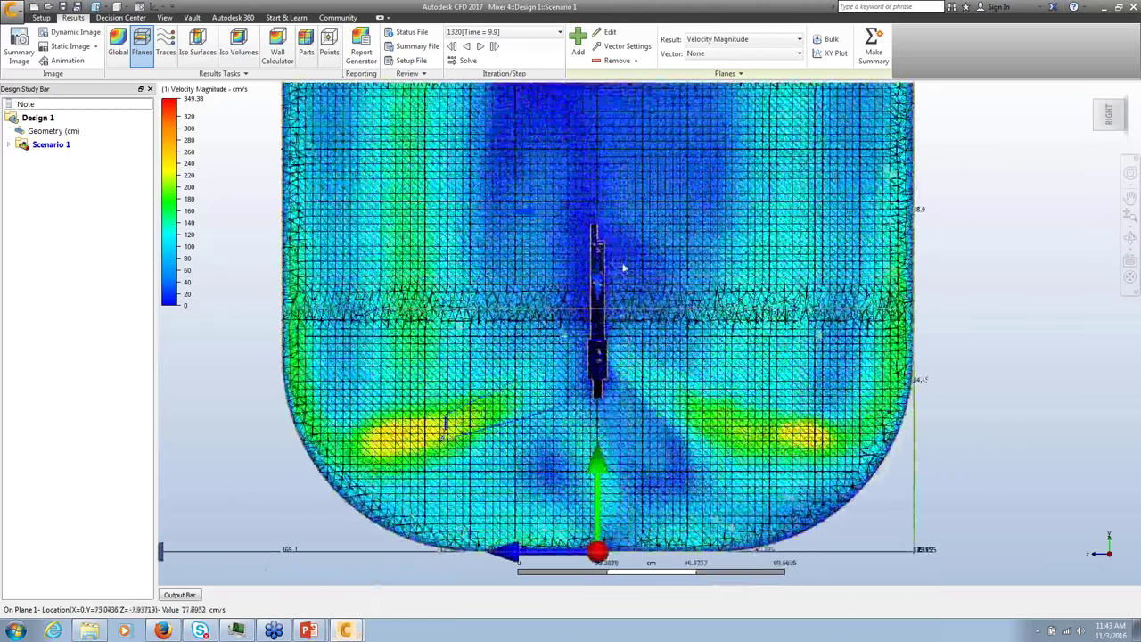
Step: Set the results plane's appearance back to Shaded and its result to Scalar variable
right_click(506, 264)
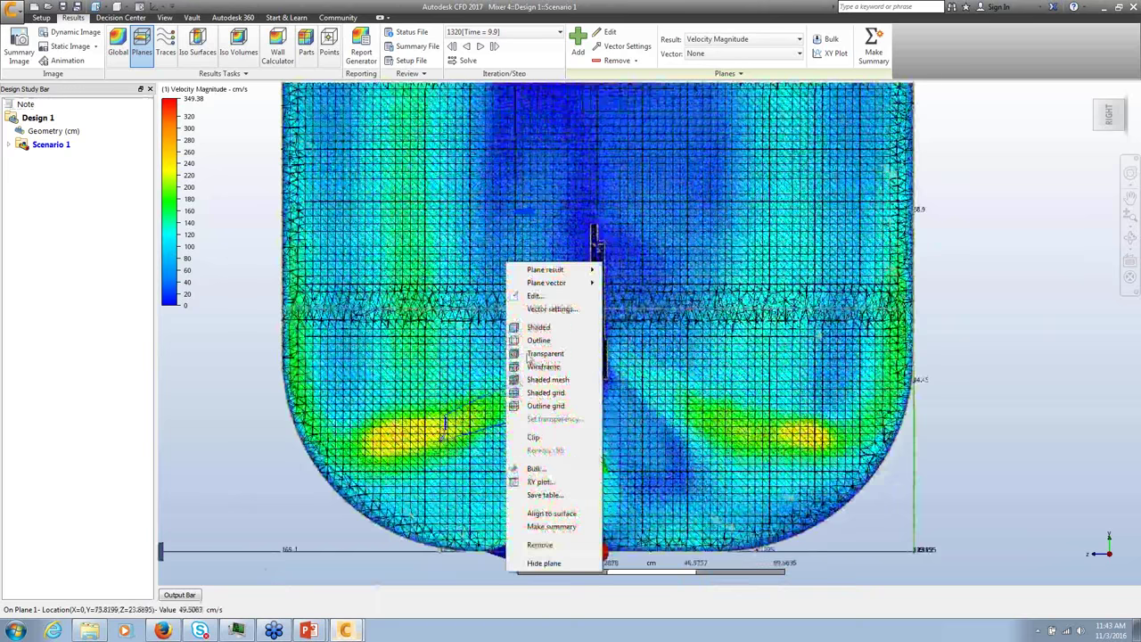
left_click(501, 266)
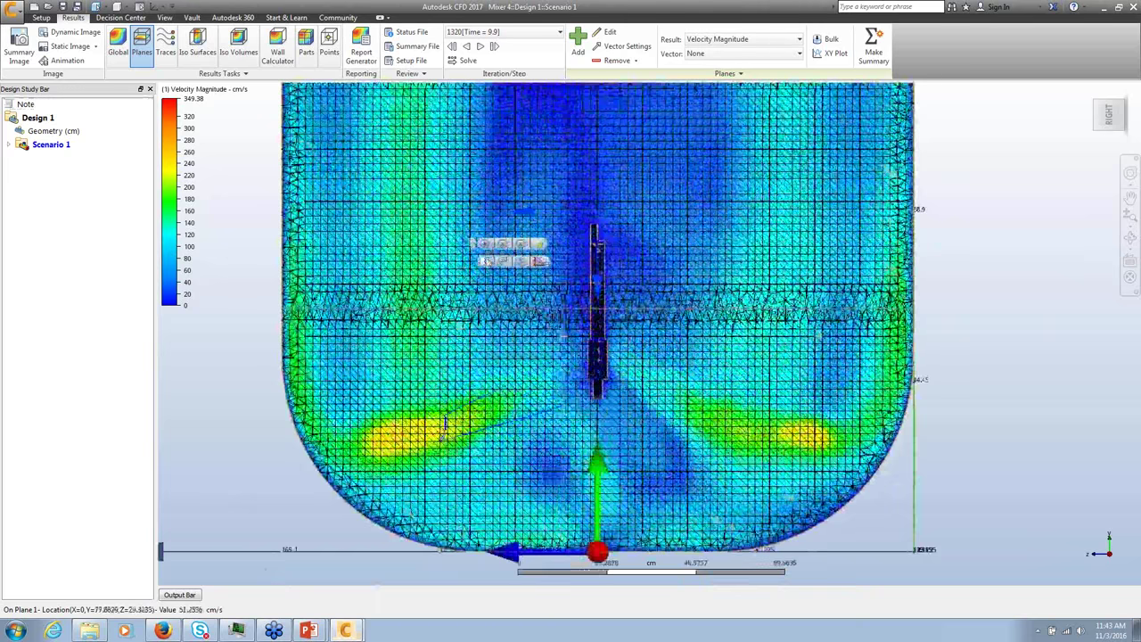
left_click(503, 261)
left_click(635, 505)
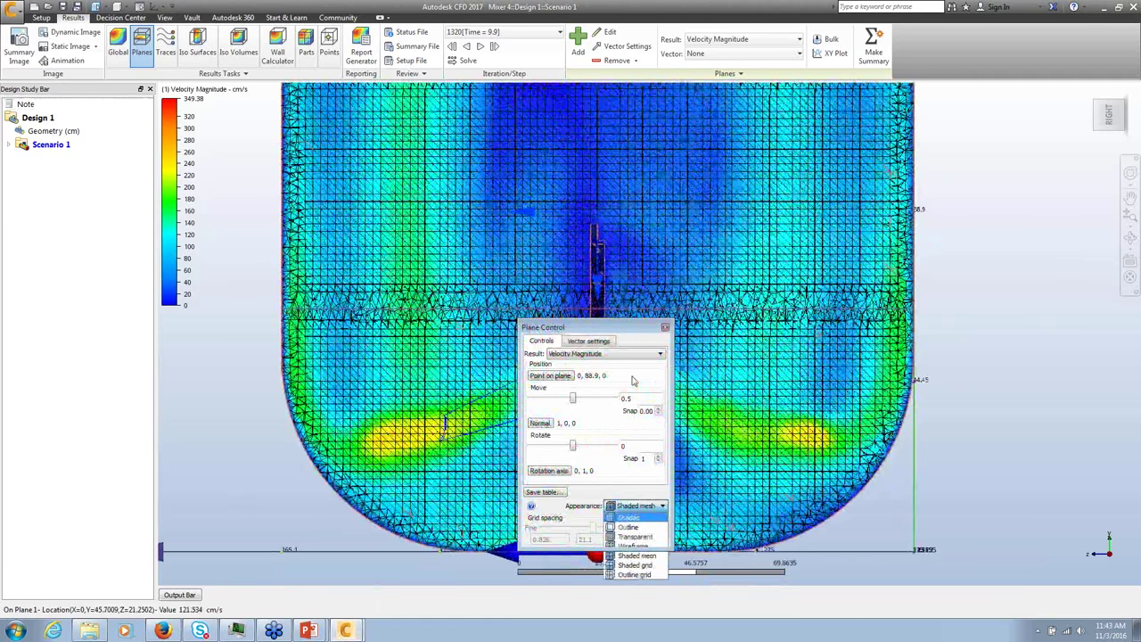
left_click(603, 357)
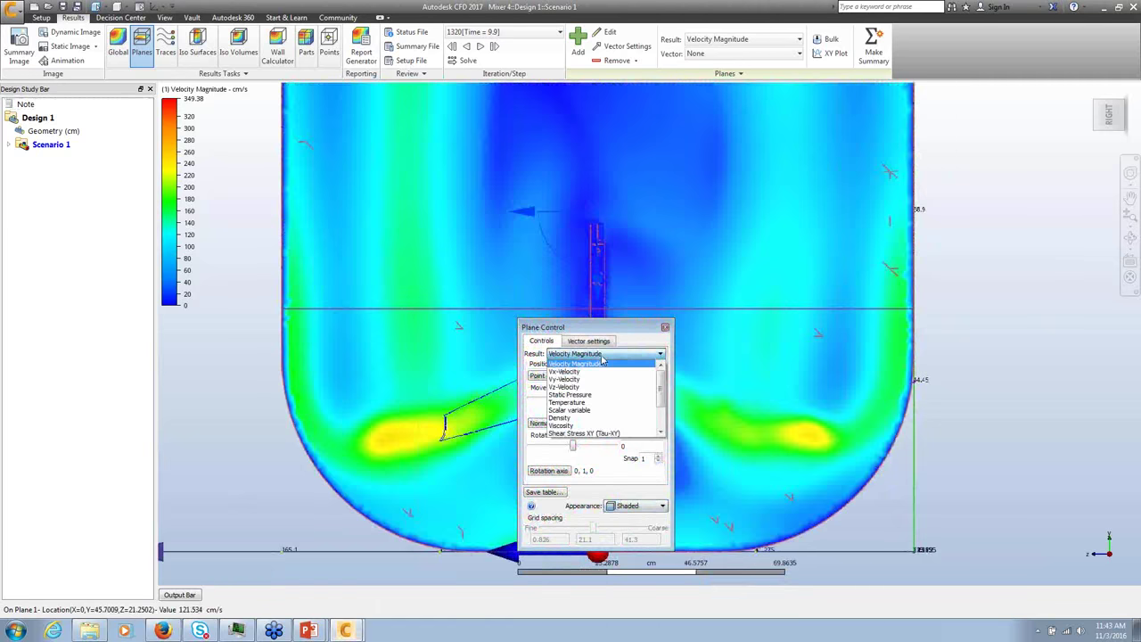
left_click(606, 411)
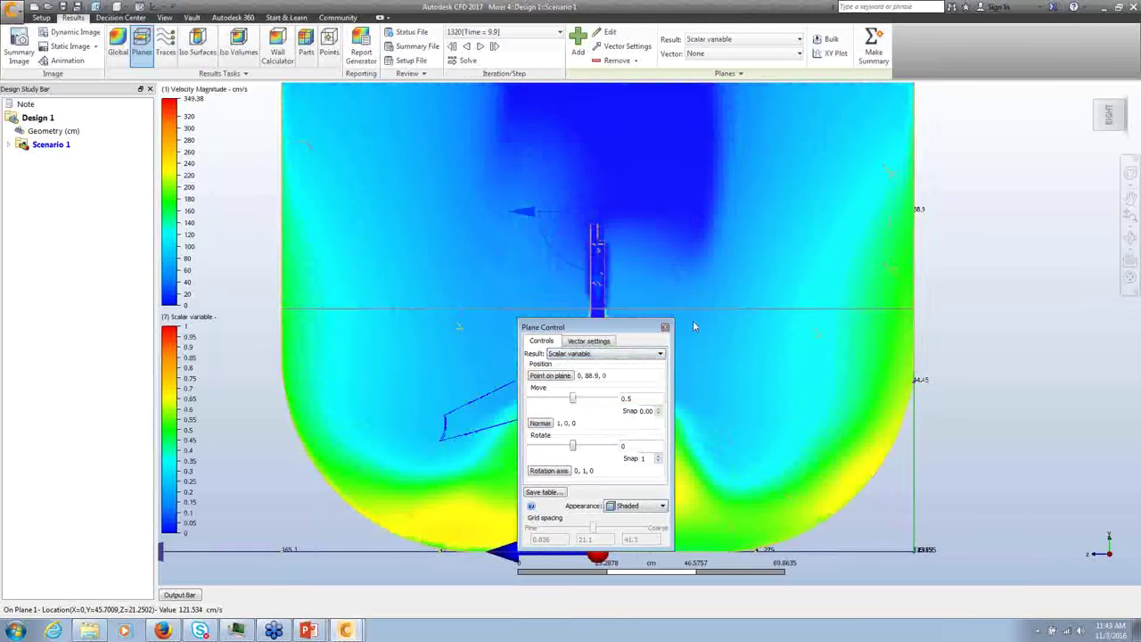
left_click(664, 327)
Step: Return the results to the first saved step and advance through the scalar mixing up to step 400 (Time = 3)
scroll(729, 338, "down", 5)
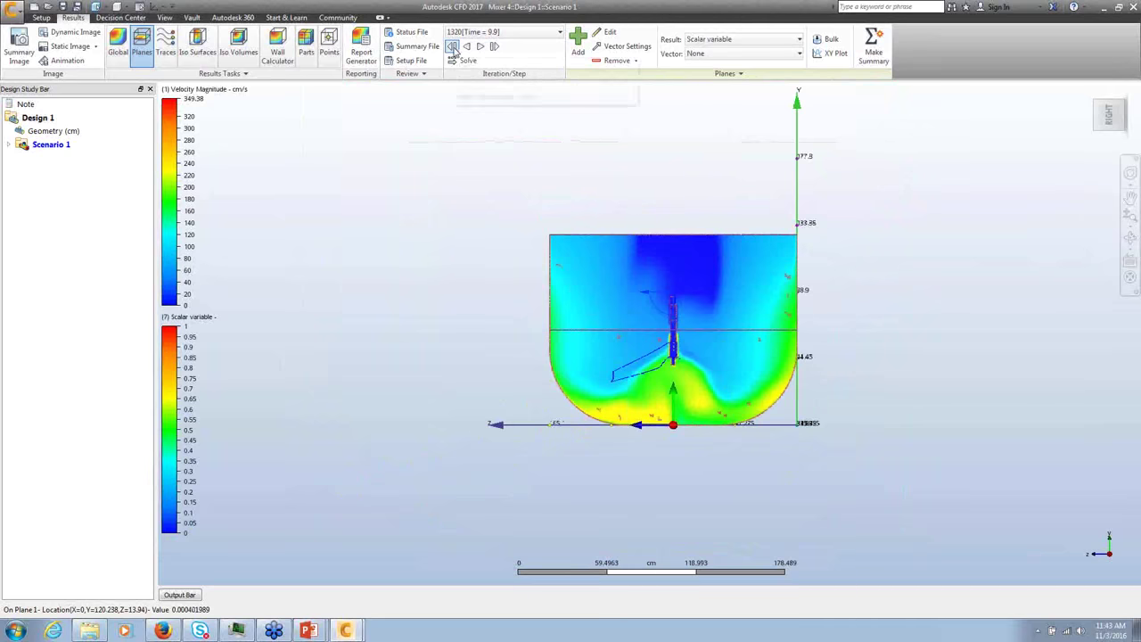
left_click(453, 48)
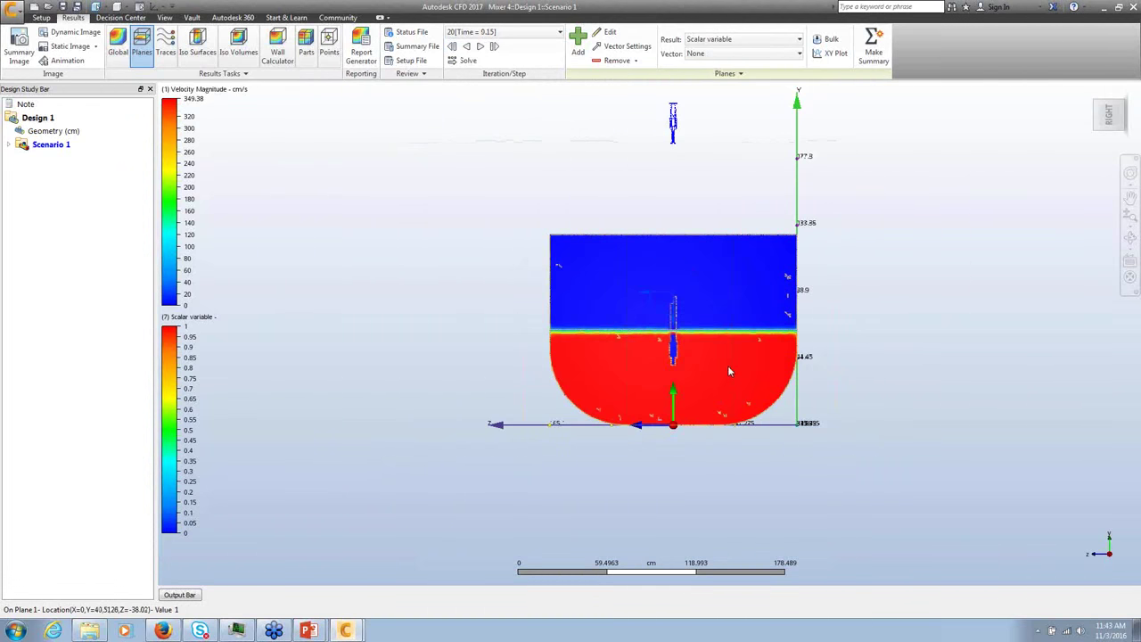
left_click(482, 47)
left_click(482, 48)
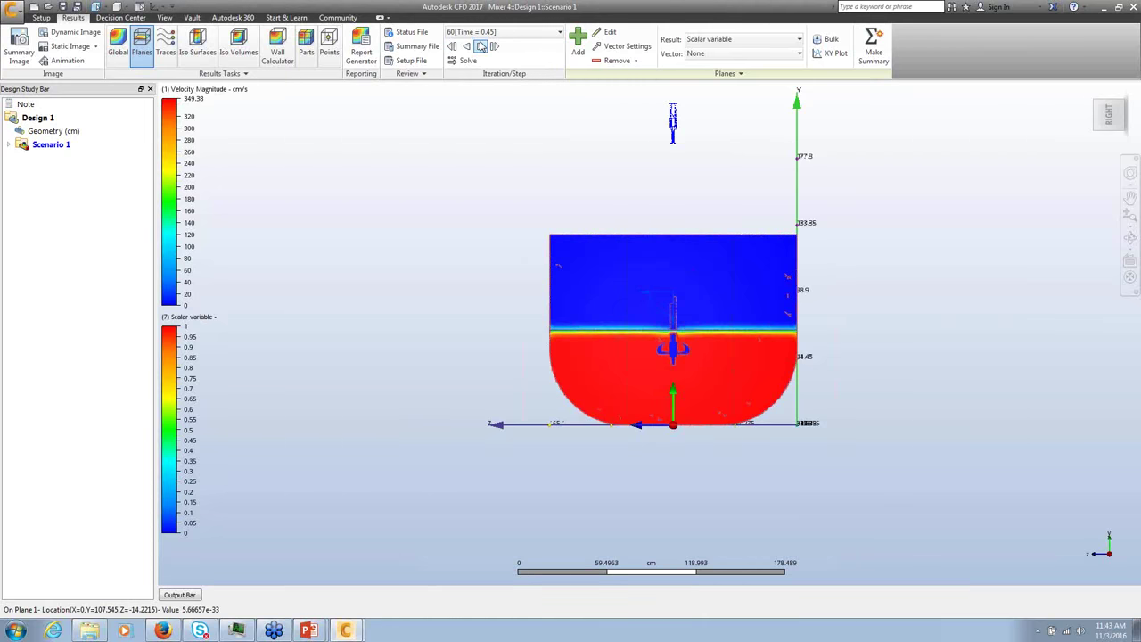
left_click(481, 47)
left_click(481, 46)
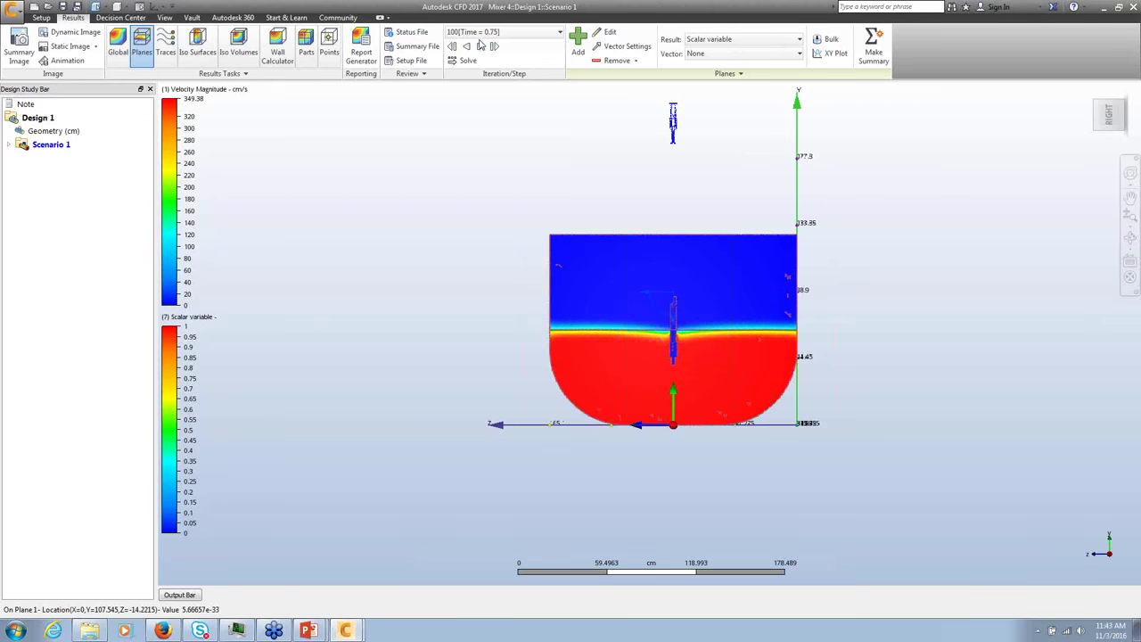
left_click(480, 46)
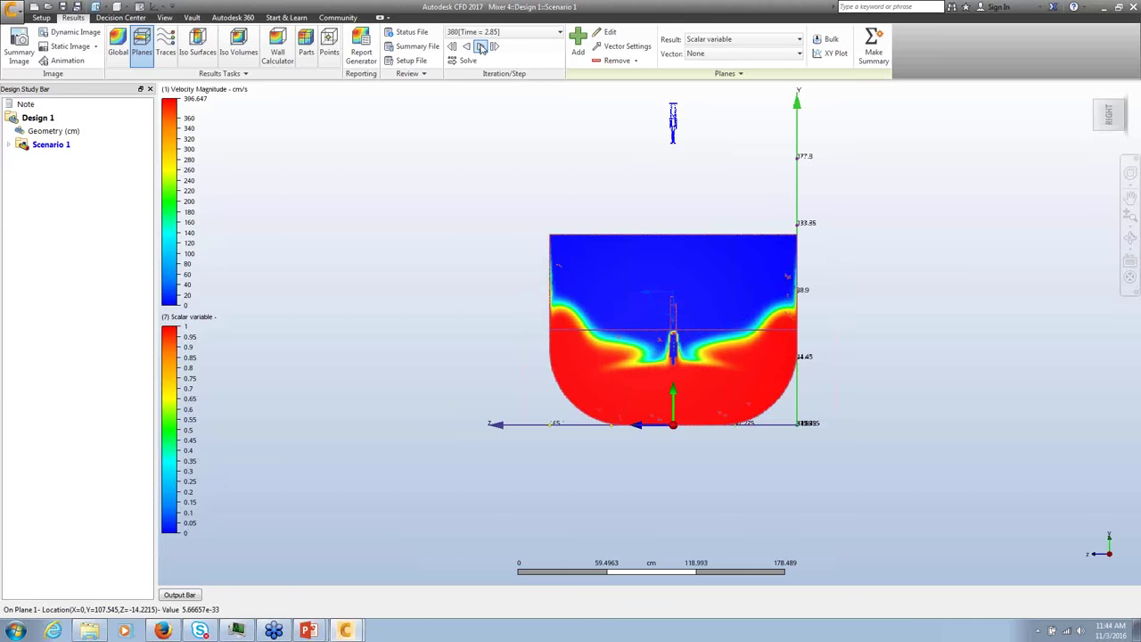
Step: Switch to the PowerPoint presentation, start the slide show from slide 18 and advance to the Fluid Mixing Tank - Setup slide
left_click(317, 635)
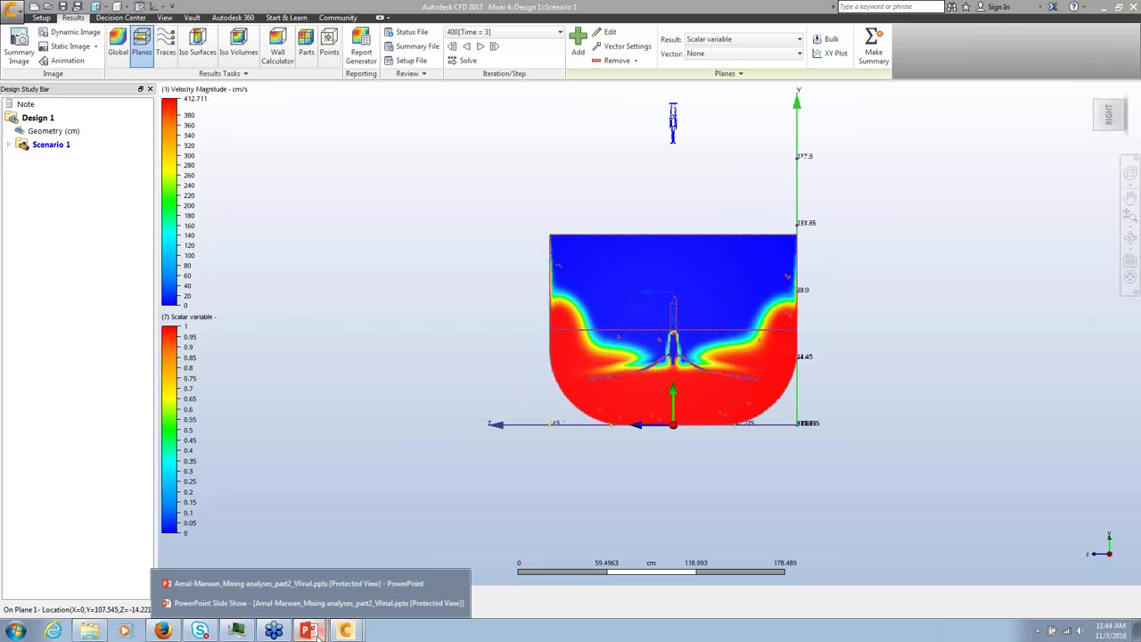
left_click(326, 584)
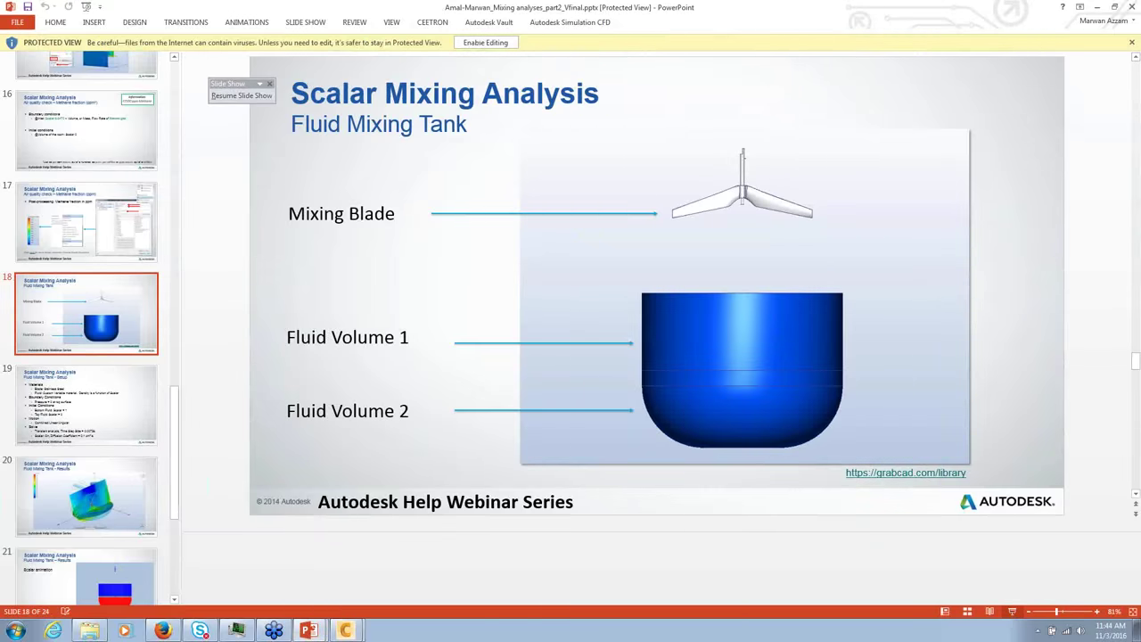
left_click(1013, 613)
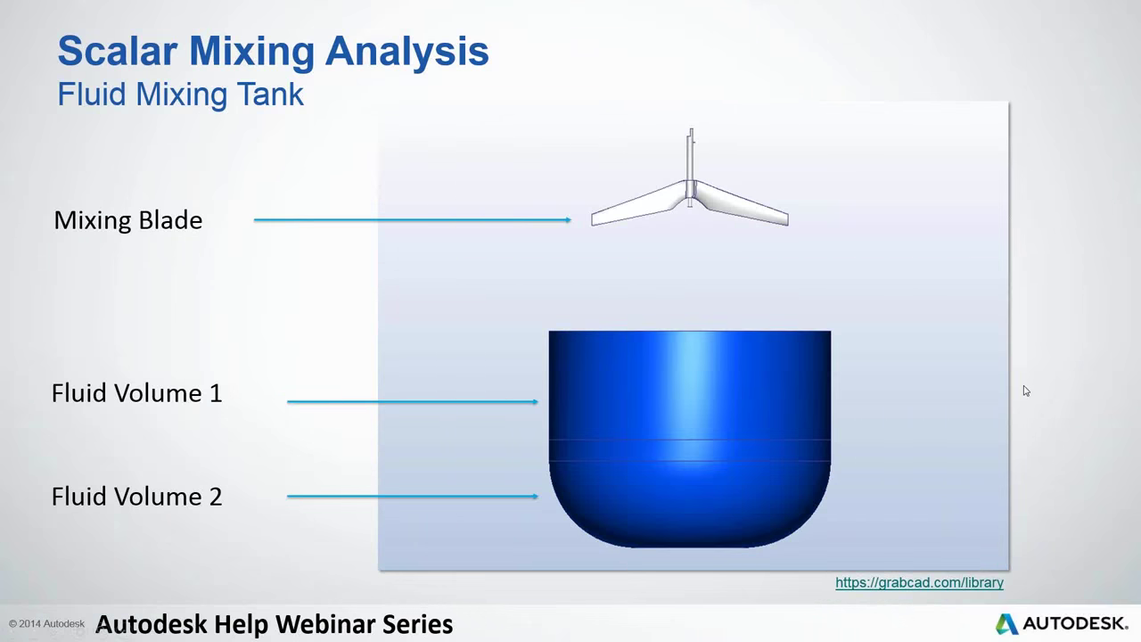
left_click(1025, 390)
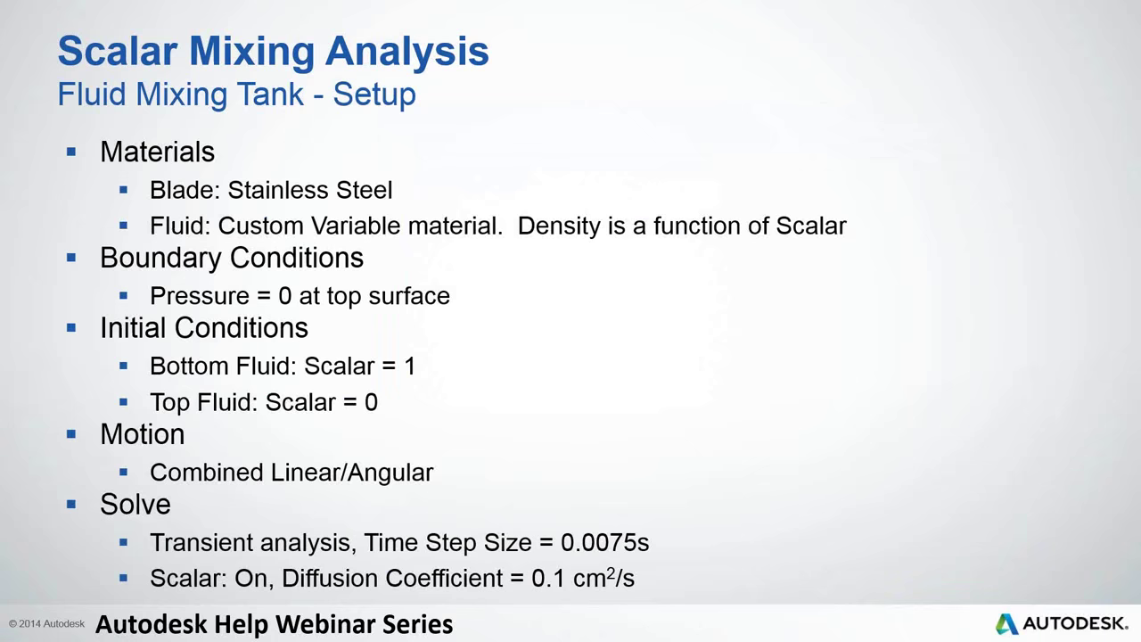
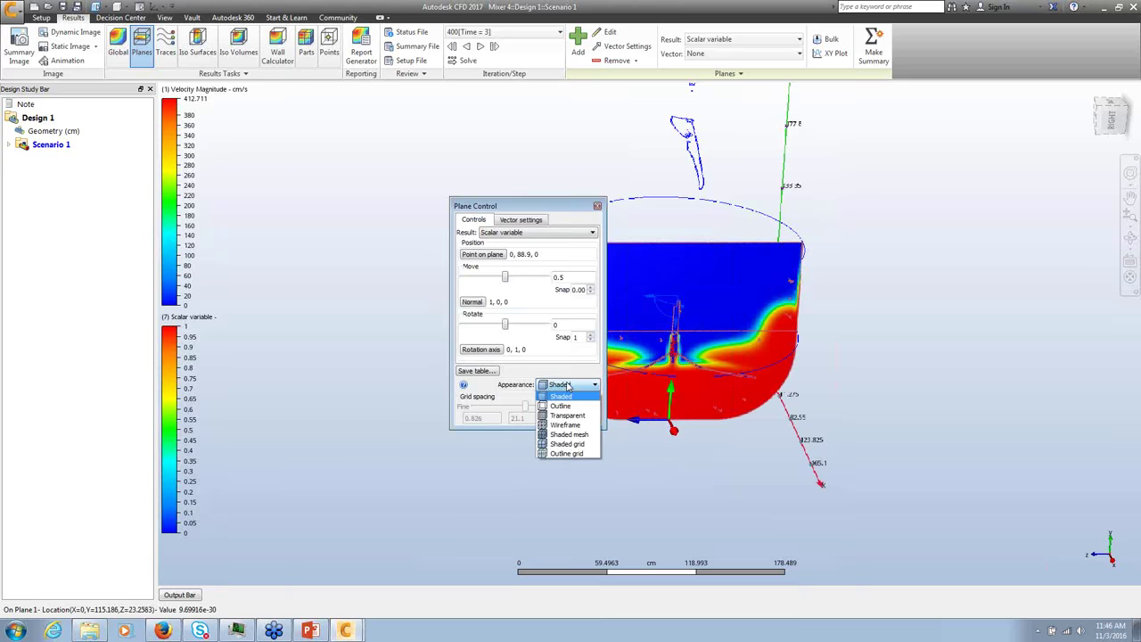
Step: Show the scalar results plane as a shaded grid and refine its grid spacing to 4.51
left_click(588, 443)
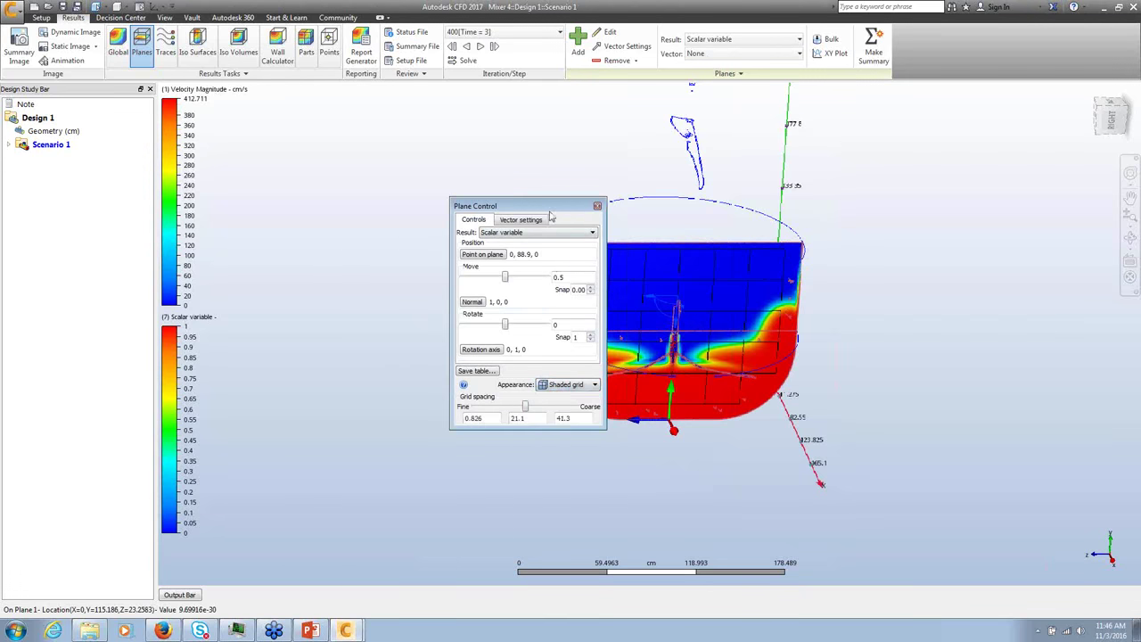
left_click_drag(552, 207, 387, 159)
scroll(703, 326, "up", 5)
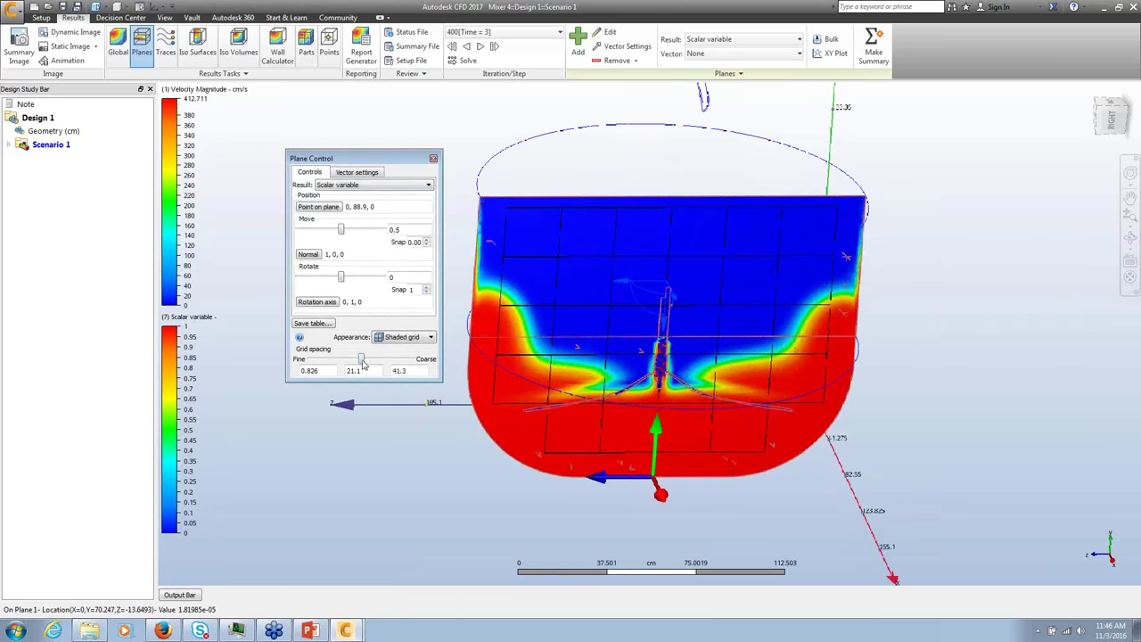
left_click_drag(363, 364, 321, 357)
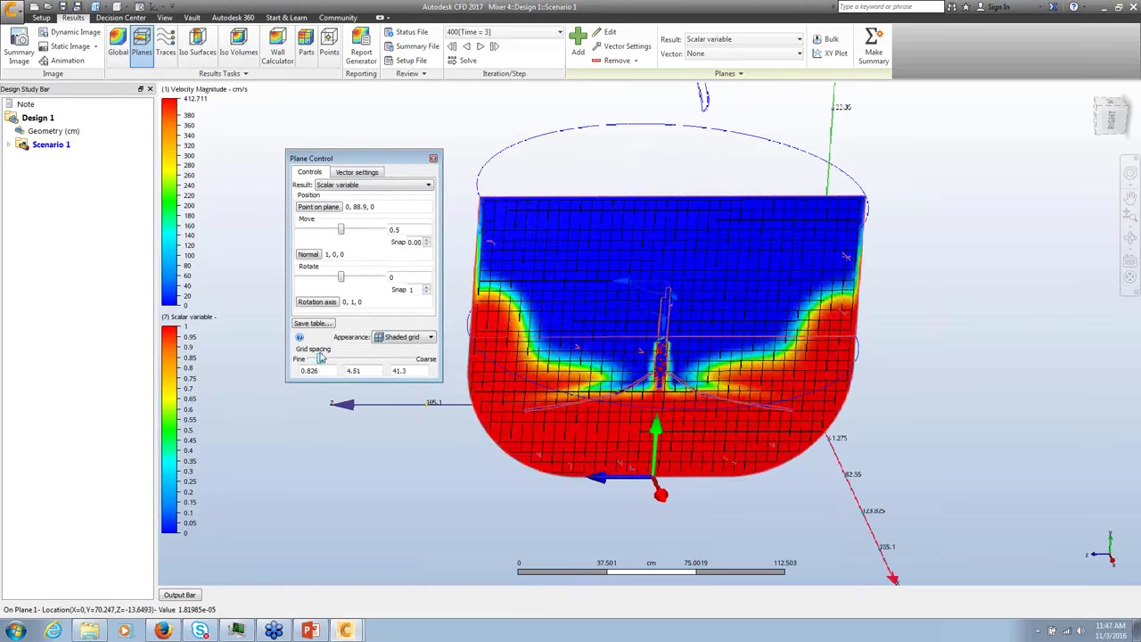
Step: Save the plane's results table as the CSV file Scalar_Grid in the CFD Mixing 2 November 3 2016 Models folder
left_click(326, 325)
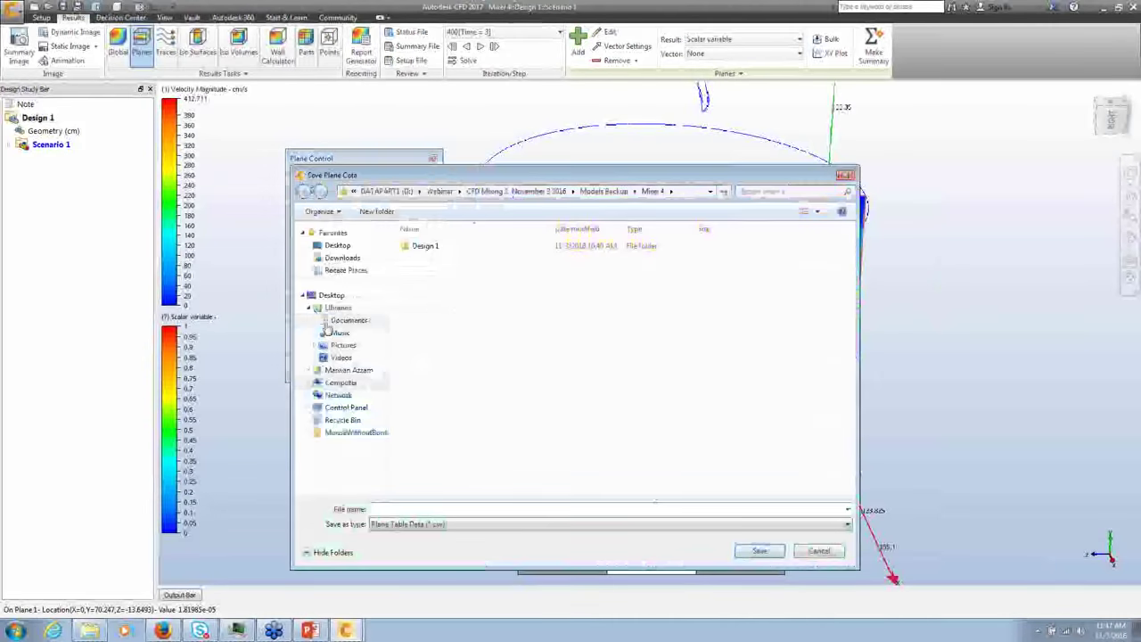
left_click(544, 193)
double_click(433, 249)
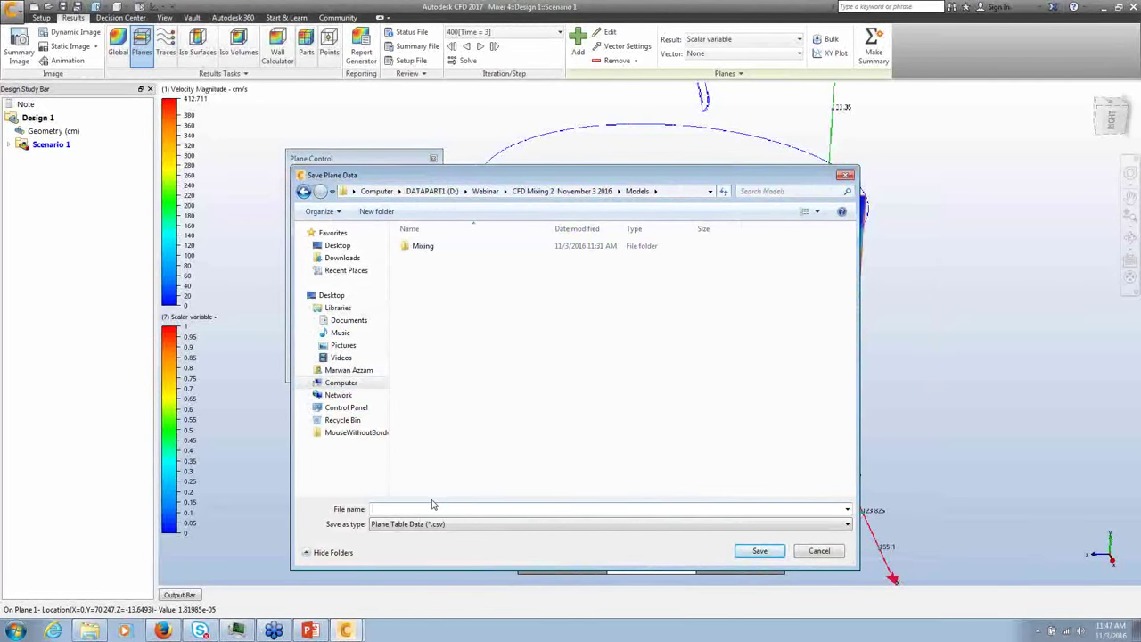
type("Scalar_Grid")
left_click(758, 551)
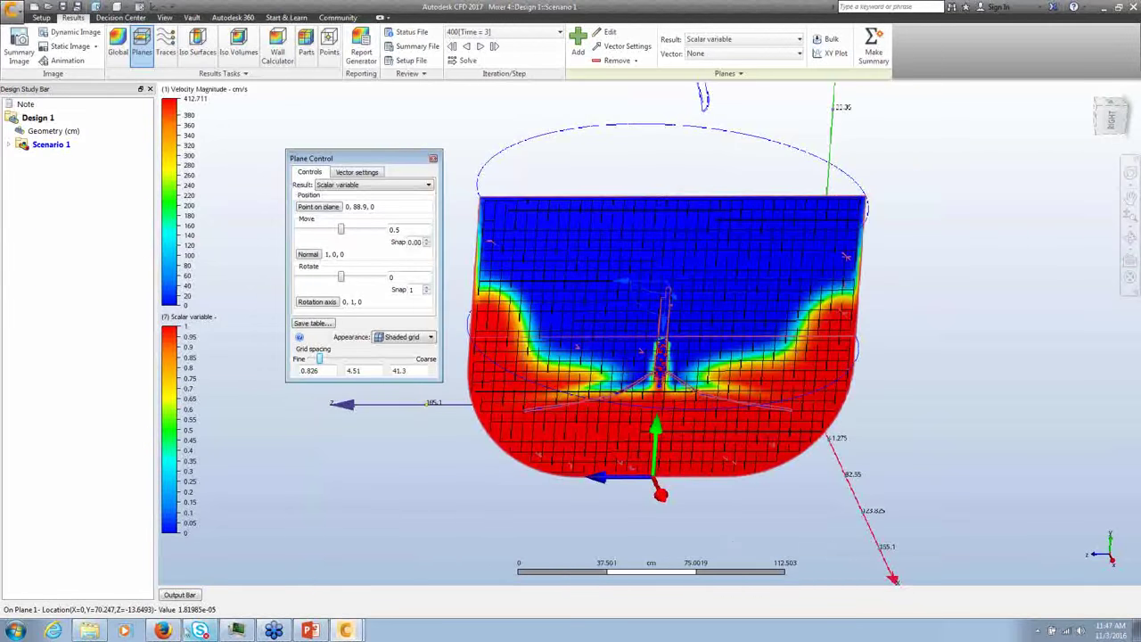
Step: Open Scalar_Grid.csv from the Models folder in Excel and examine its coordinate, velocity and scalar variable columns
left_click(90, 631)
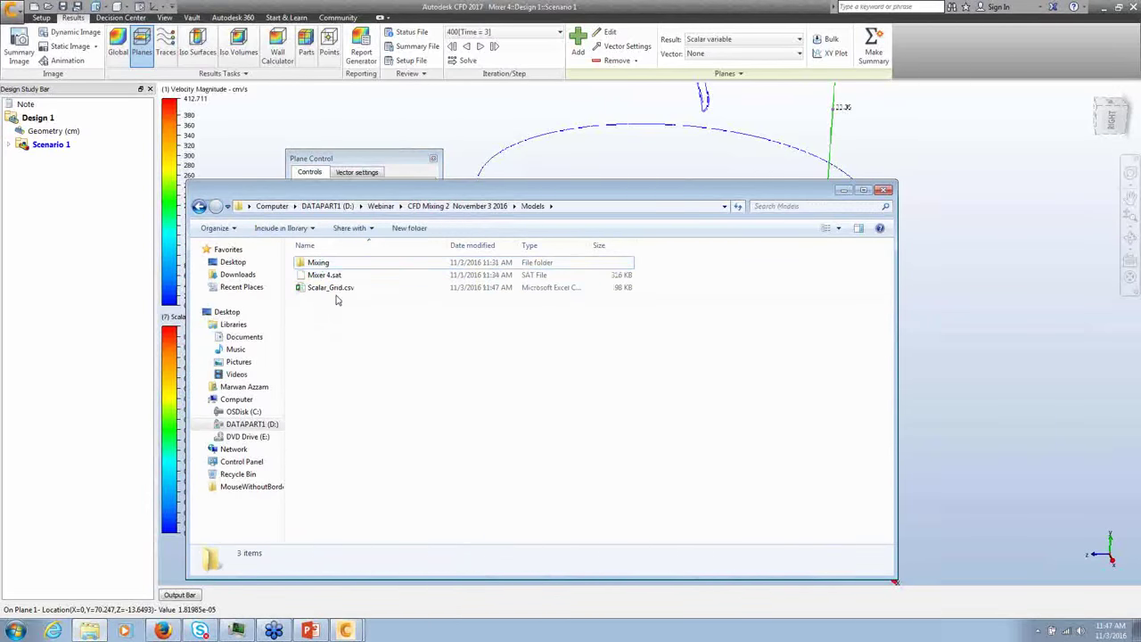
double_click(340, 287)
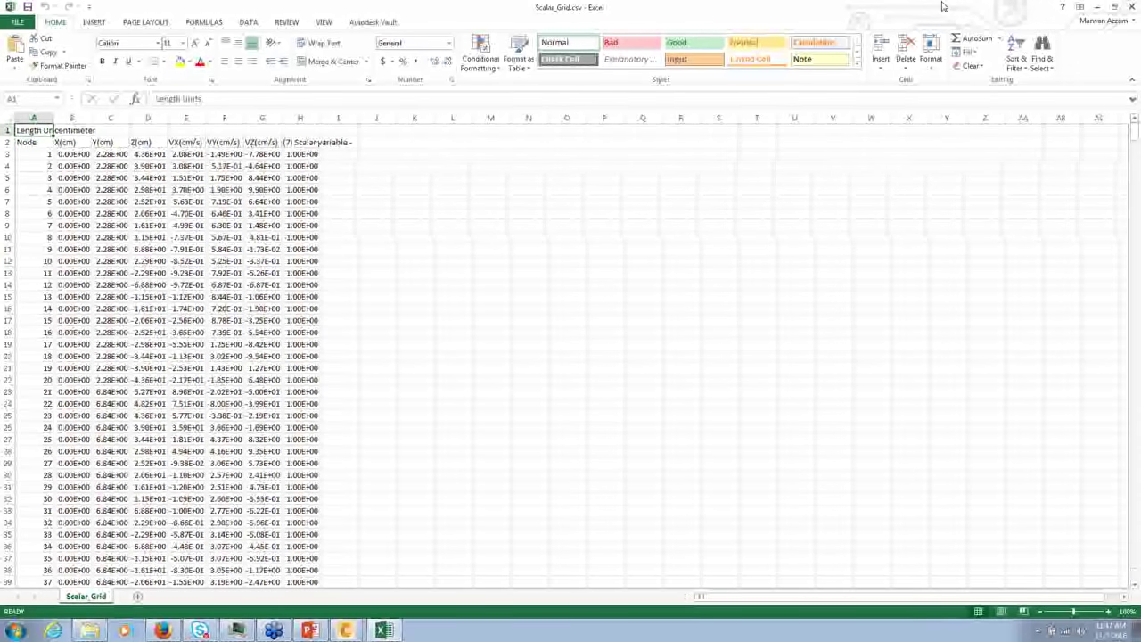
left_click(309, 156)
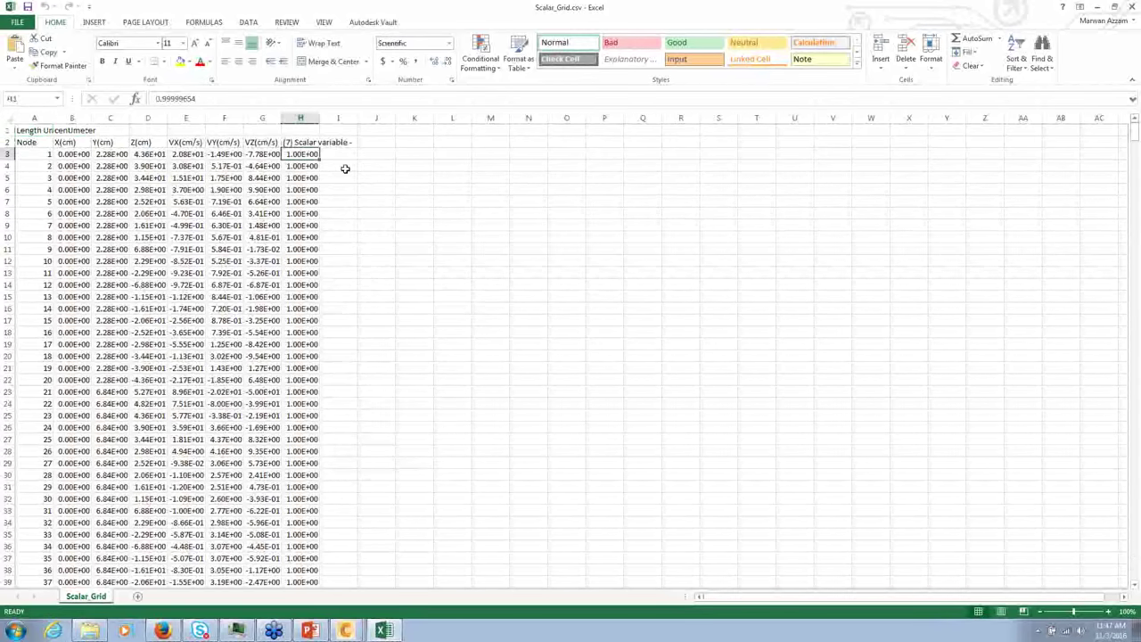
left_click(222, 168)
left_click(110, 154)
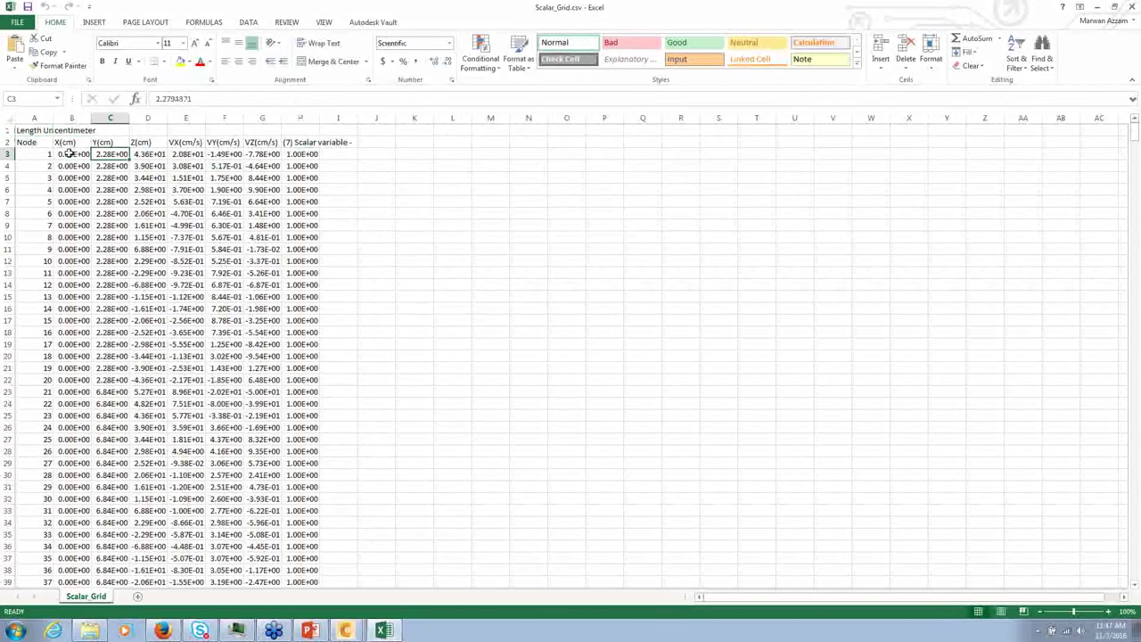
left_click(71, 154)
left_click(148, 154)
left_click(186, 154)
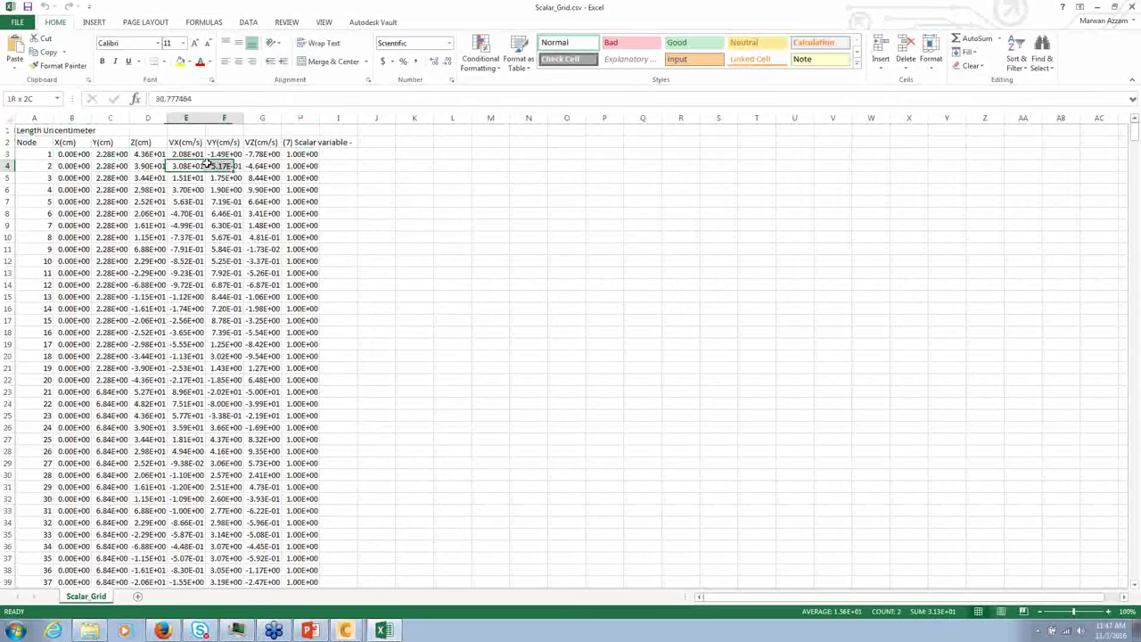
left_click(314, 155)
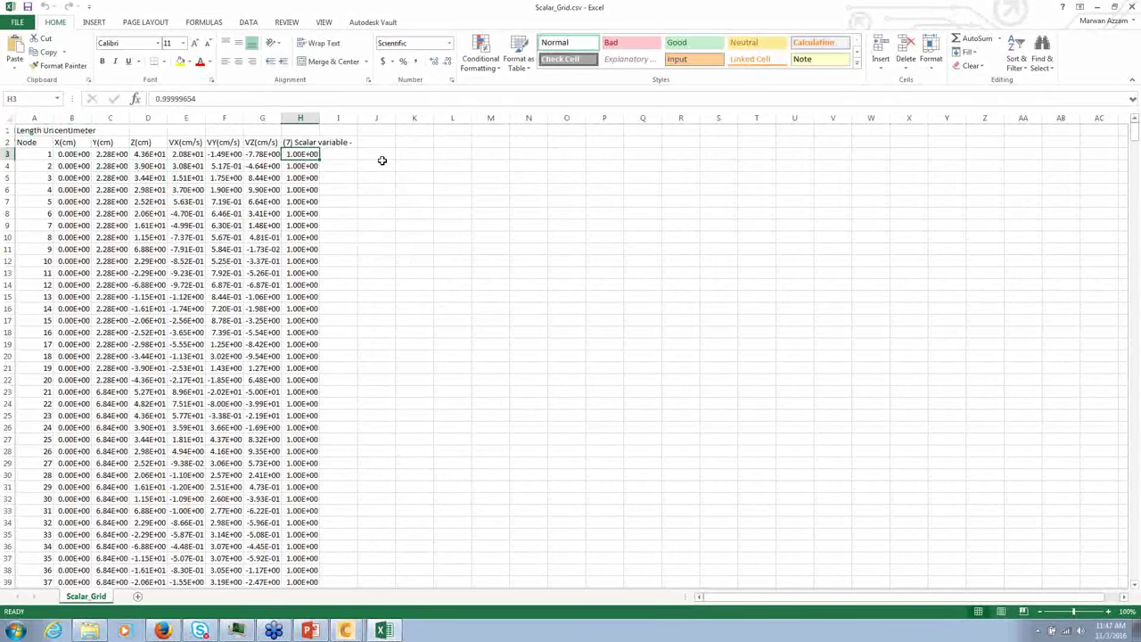
Step: Enter a formula in cell J3 that averages the scalar variable values in H3:H956
left_click(382, 157)
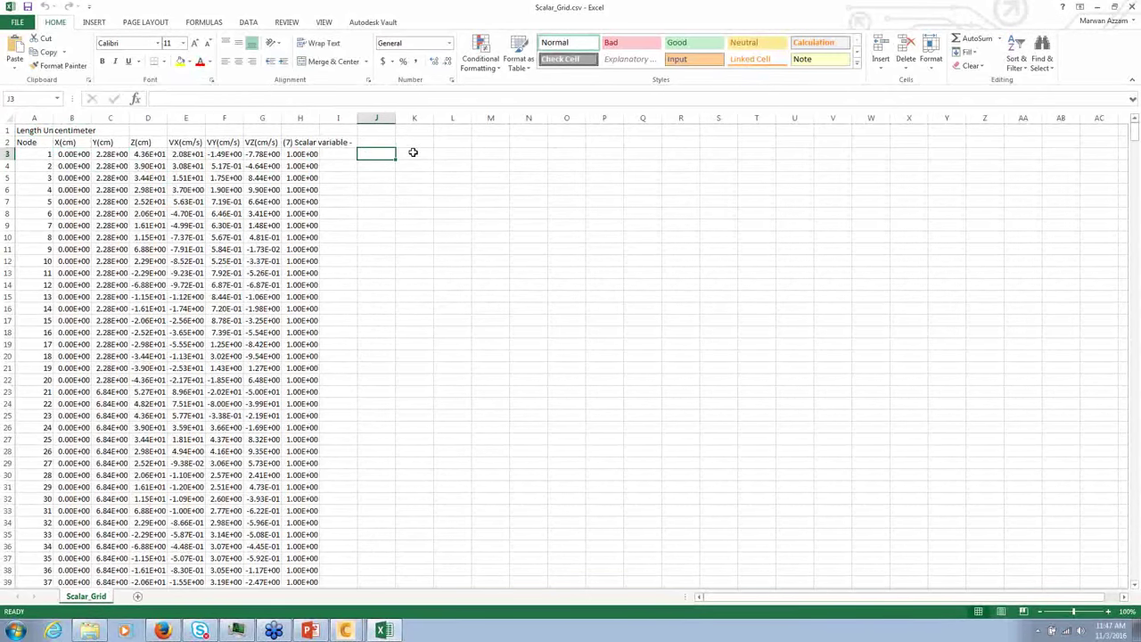
type("=a")
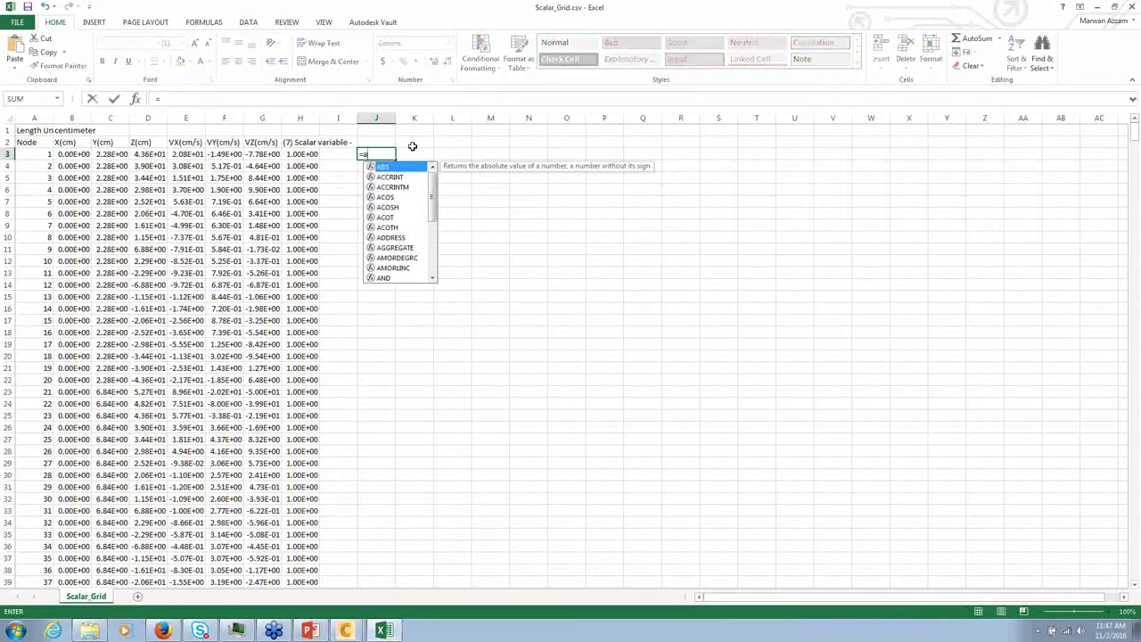
type("verag")
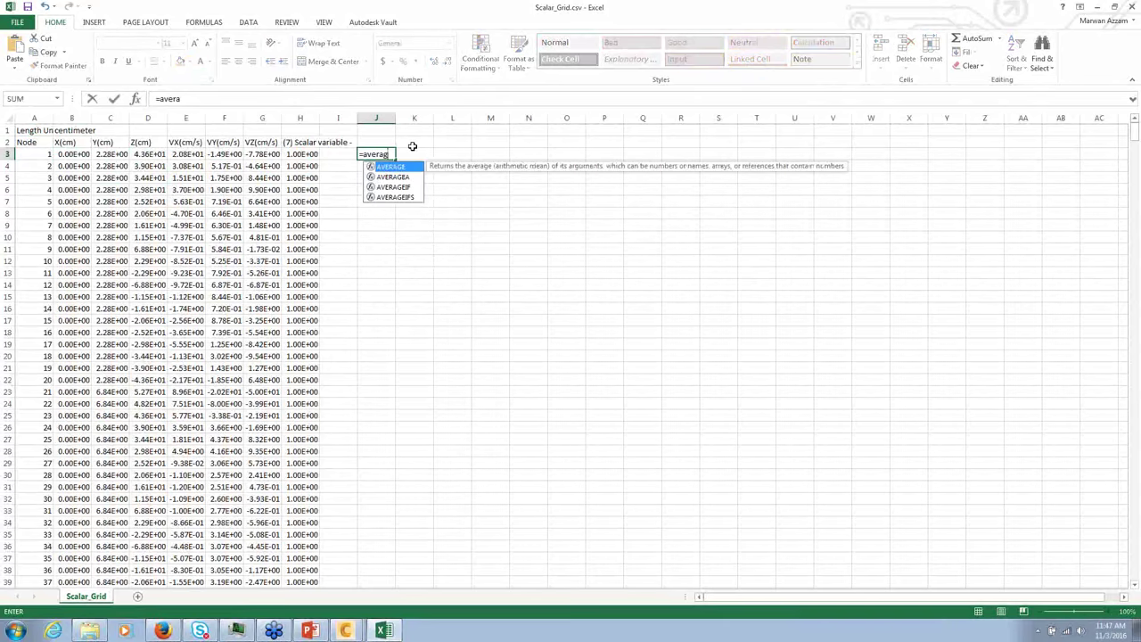
type("e(")
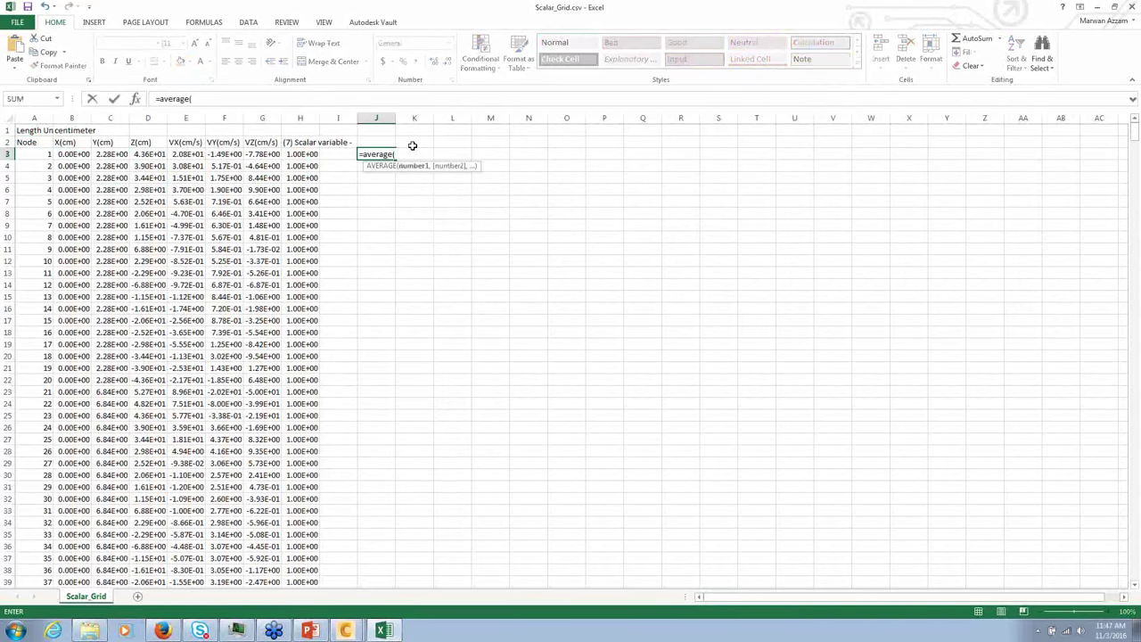
left_click(306, 154)
scroll(308, 198, "down", 2)
scroll(309, 198, "down", 12)
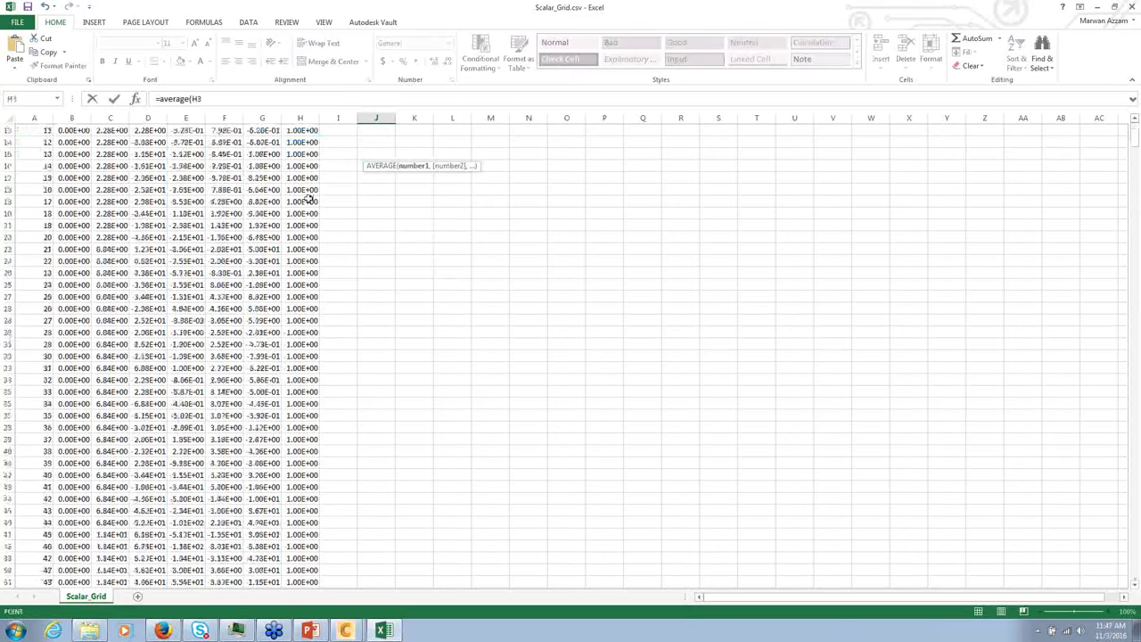
scroll(318, 292, "down", 20)
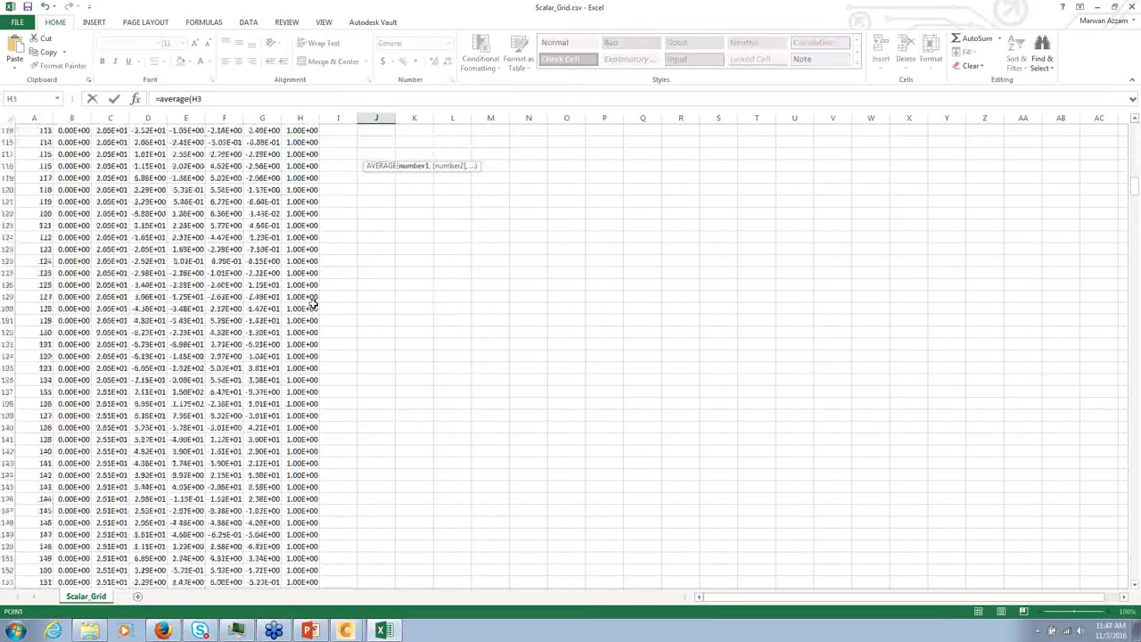
scroll(314, 298, "down", 16)
scroll(318, 384, "down", 20)
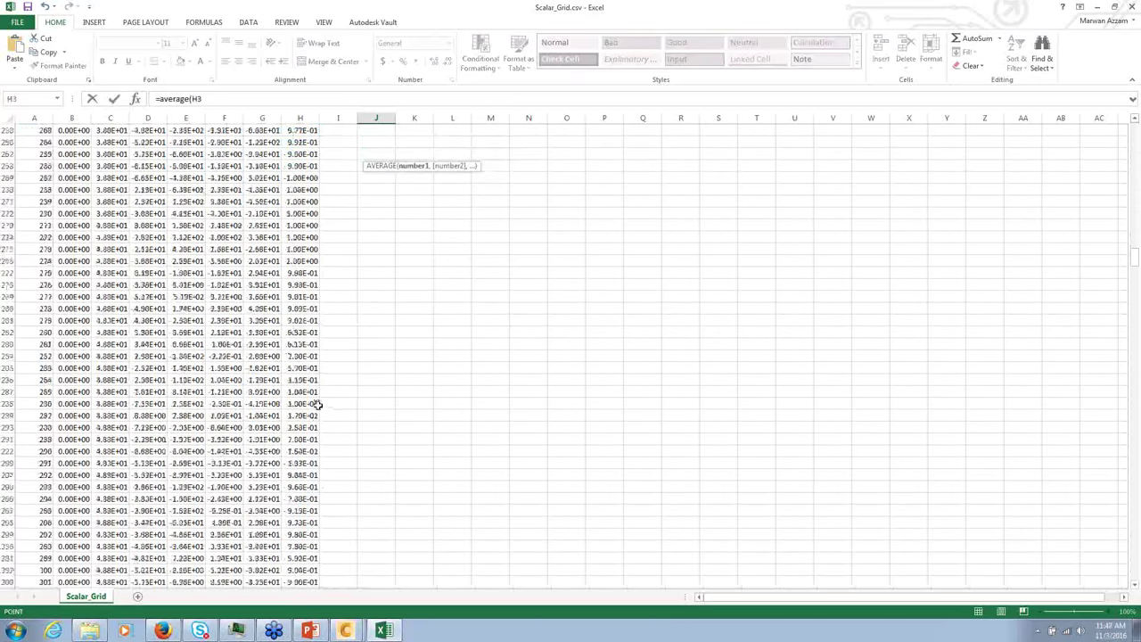
scroll(1060, 413, "down", 20)
left_click_drag(1137, 299, 1136, 567)
scroll(470, 410, "down", 4)
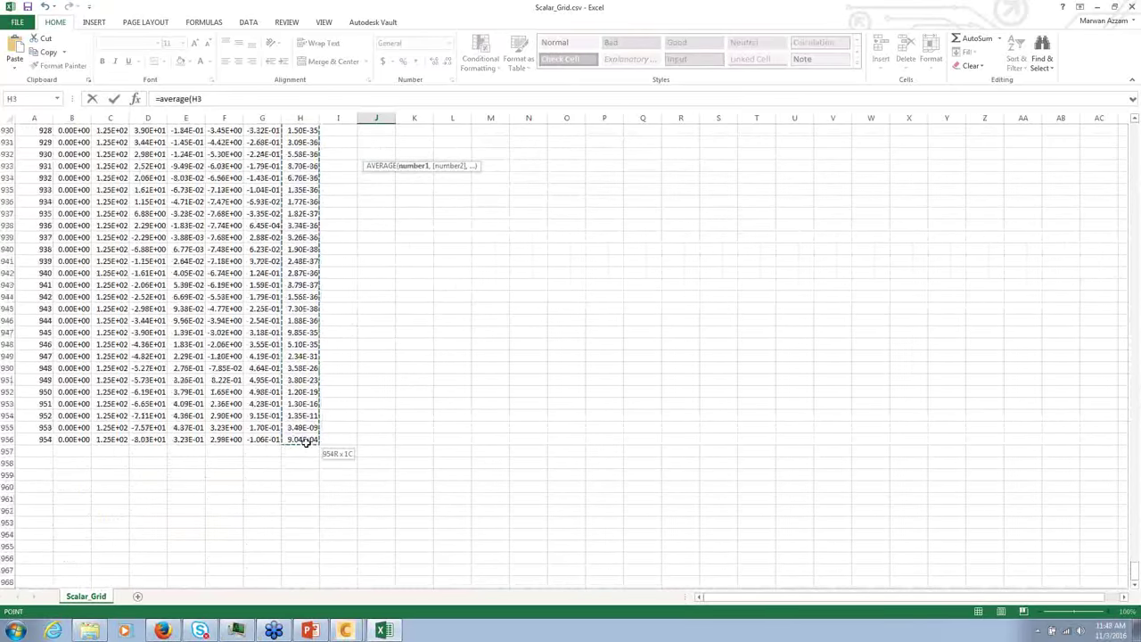
left_click(303, 439, "shift")
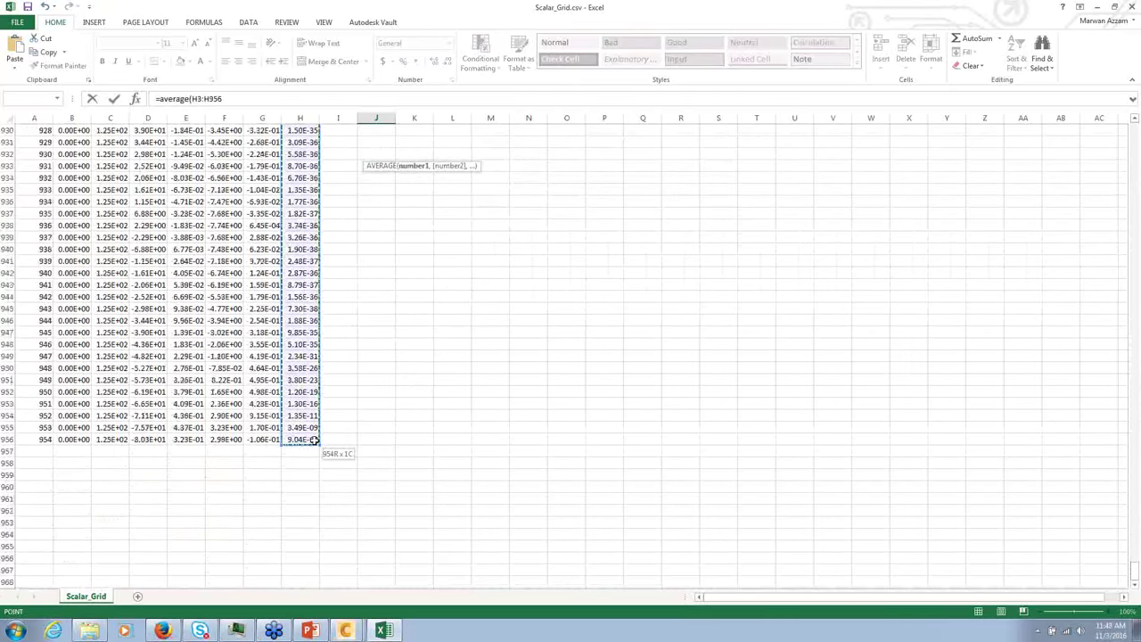
key("Return")
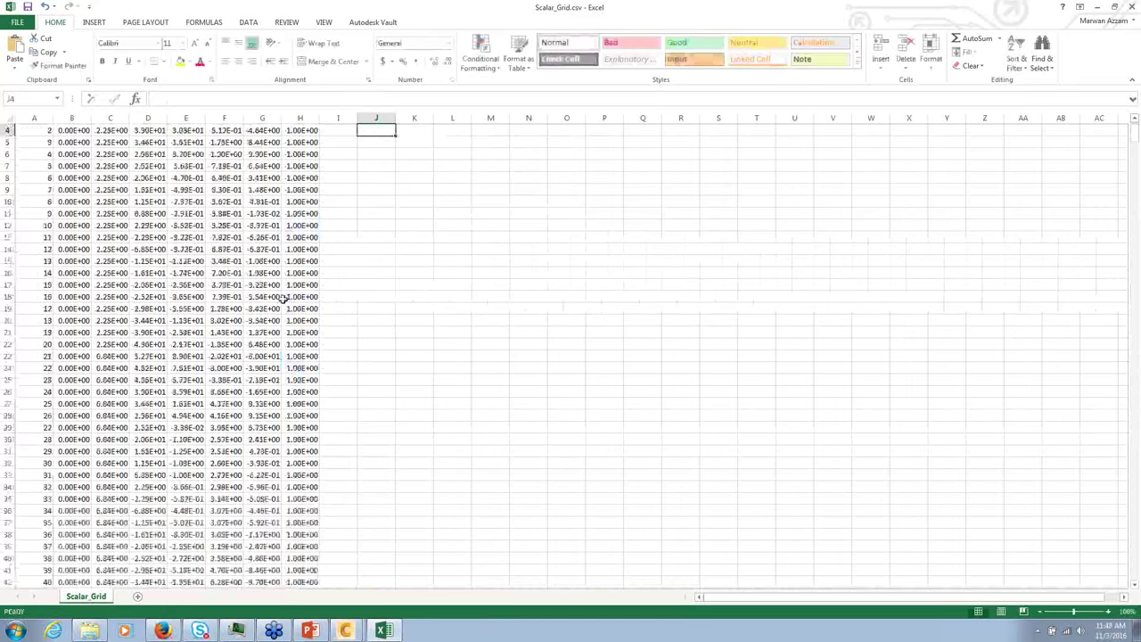
Step: Copy the average formula's text from cell J3 and reuse it in cell J4 as =AVERAGE(H3:H956)
scroll(381, 160, "up", 1)
left_click(381, 155)
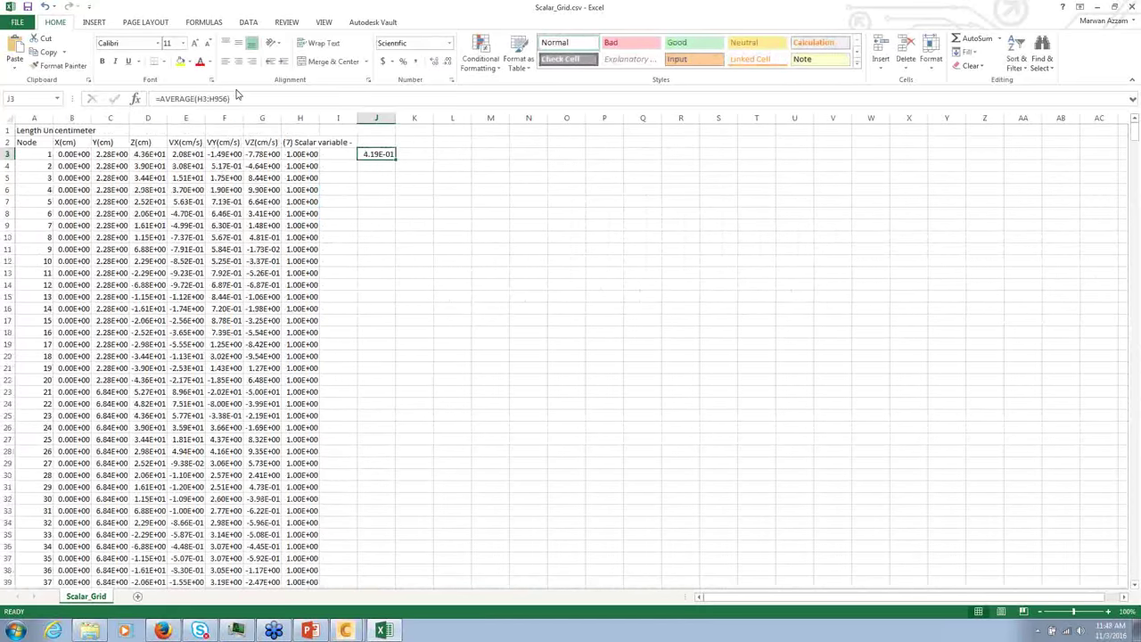
left_click_drag(230, 99, 158, 99)
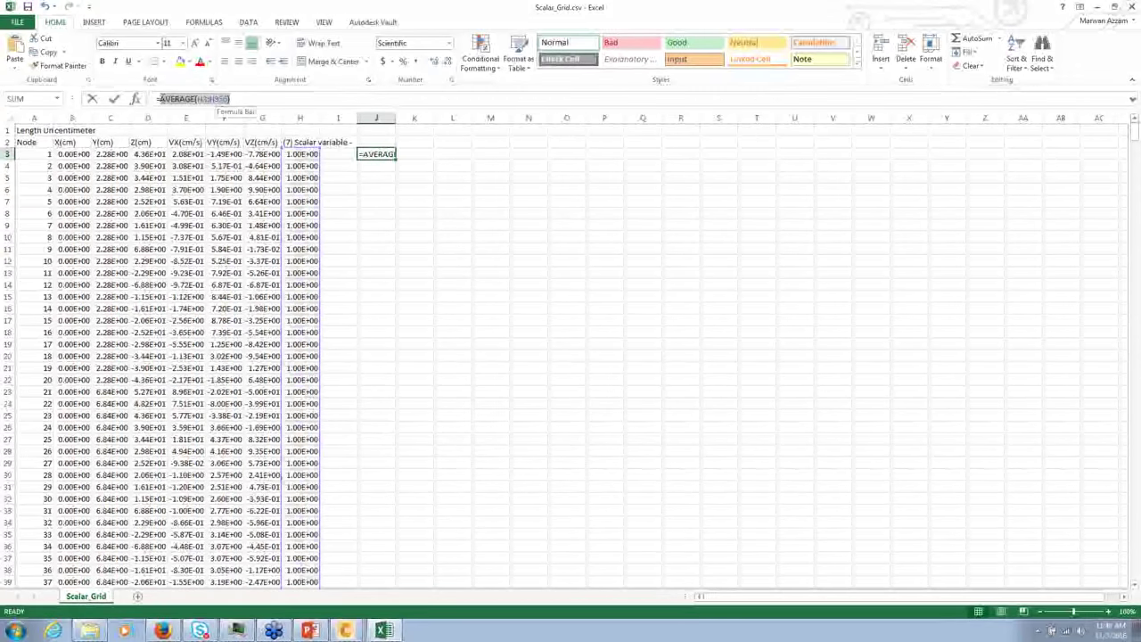
right_click(169, 99)
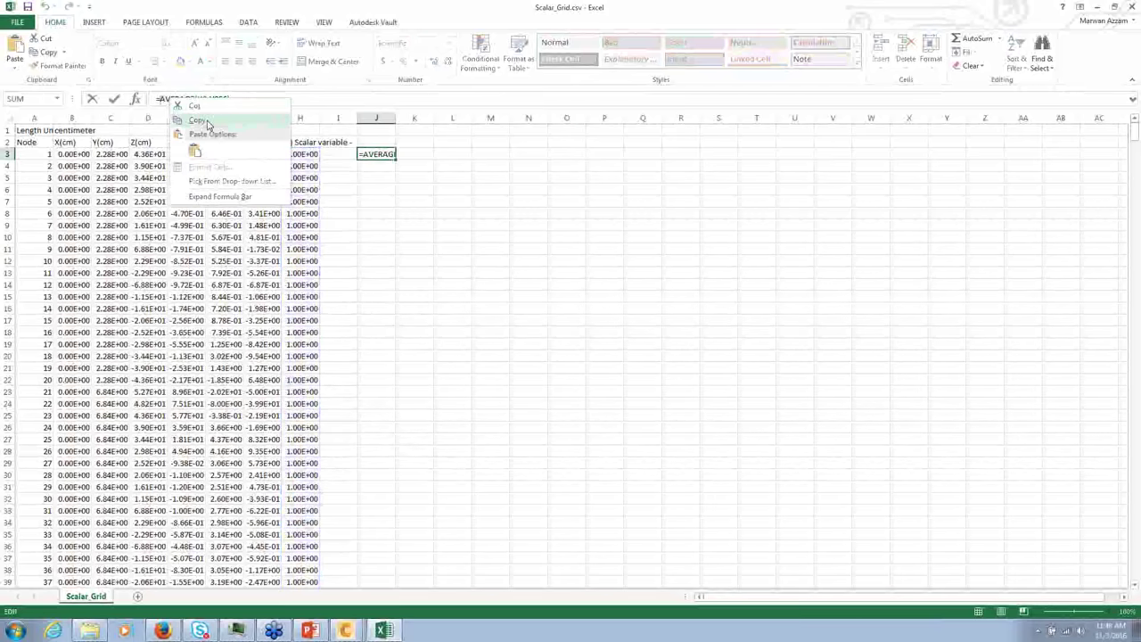
left_click(197, 119)
left_click(381, 171)
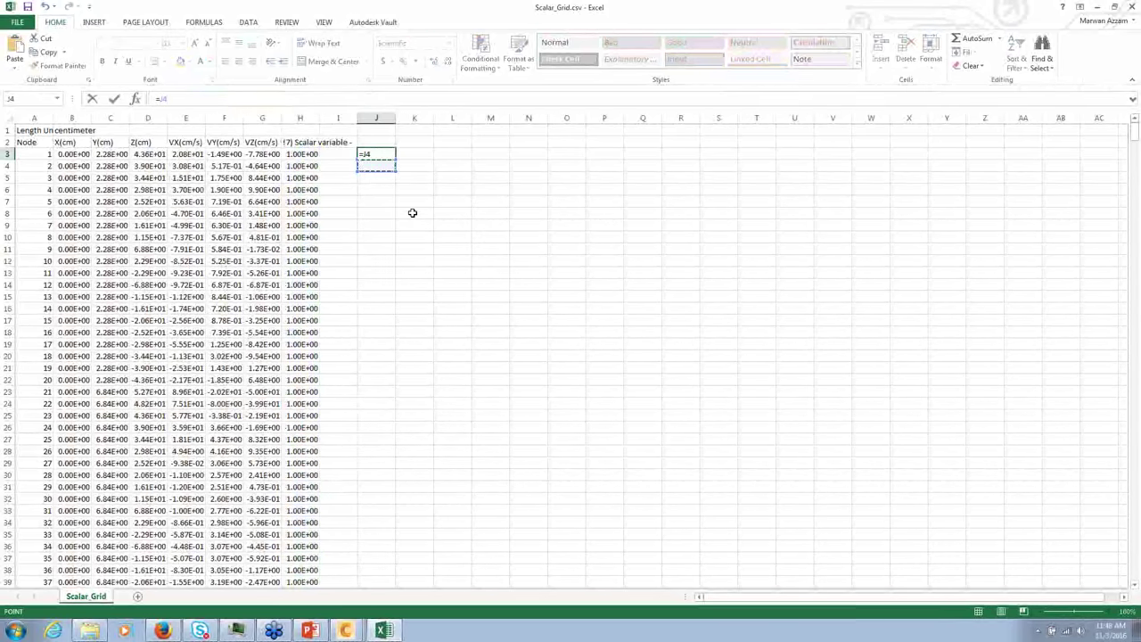
key("Return")
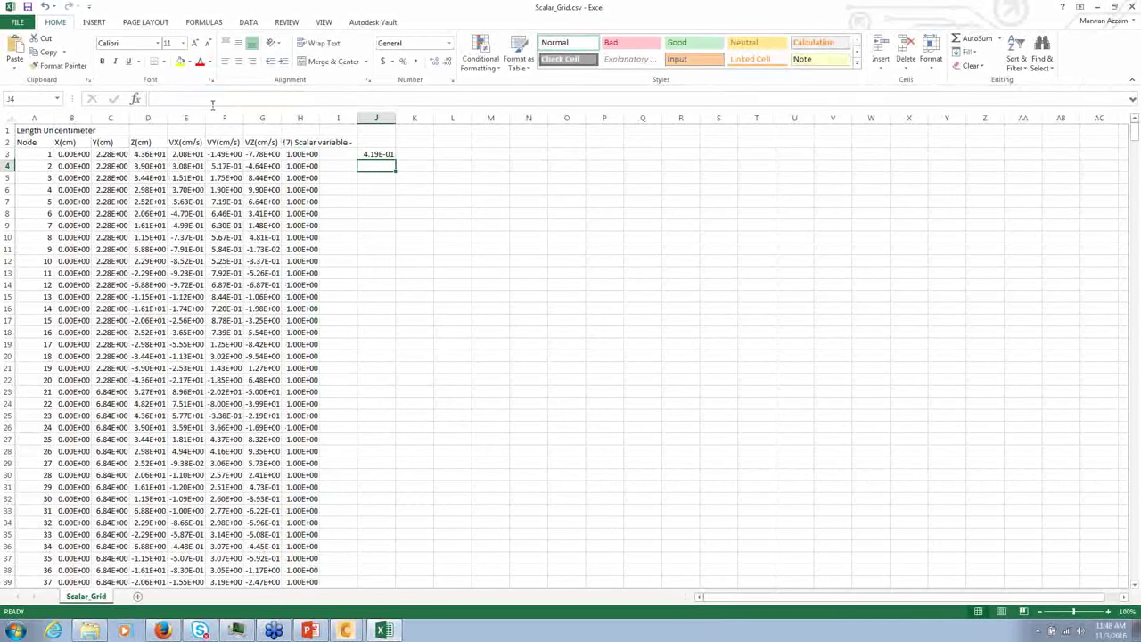
left_click(210, 99)
type("=")
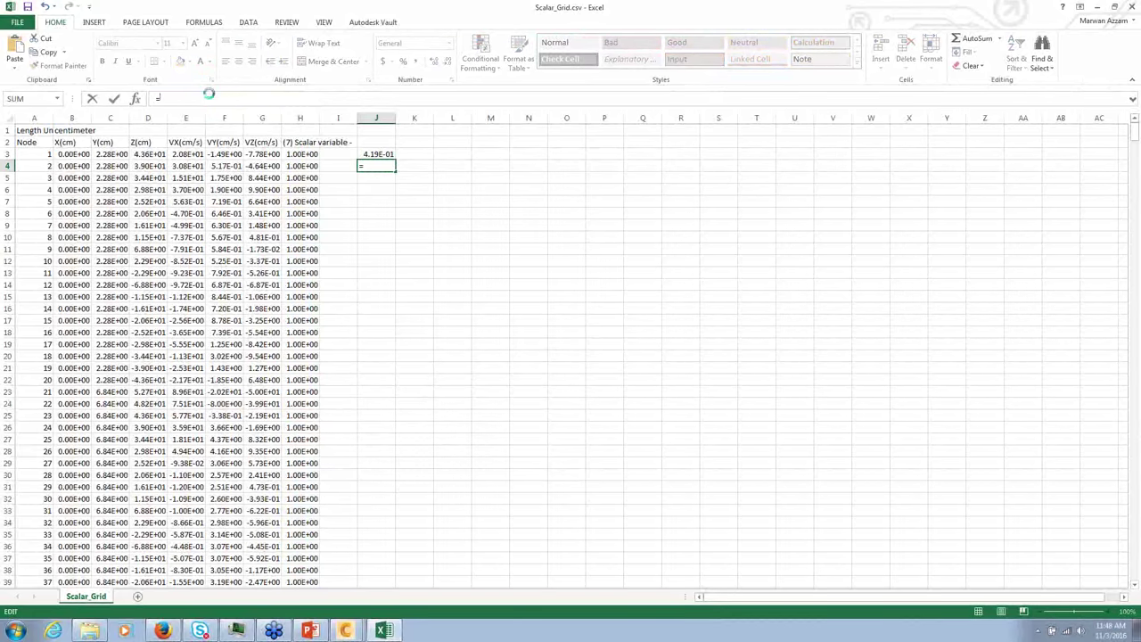
type("AVERAGE(H3:H956)")
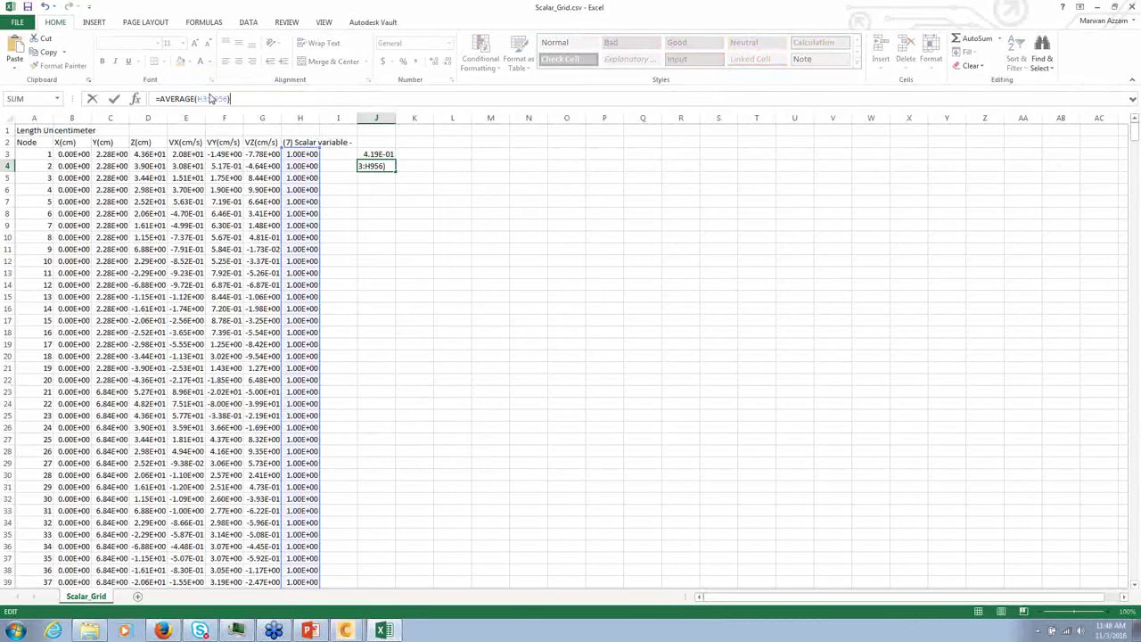
Step: Replace the AVERAGE function in cell J4 with STDEV.S, keeping the range H3:H956
left_click(210, 99)
key("BackSpace")
key("BackSpace")
key("BackSpace")
key("BackSpace")
key("BackSpace")
key("BackSpace")
key("BackSpace")
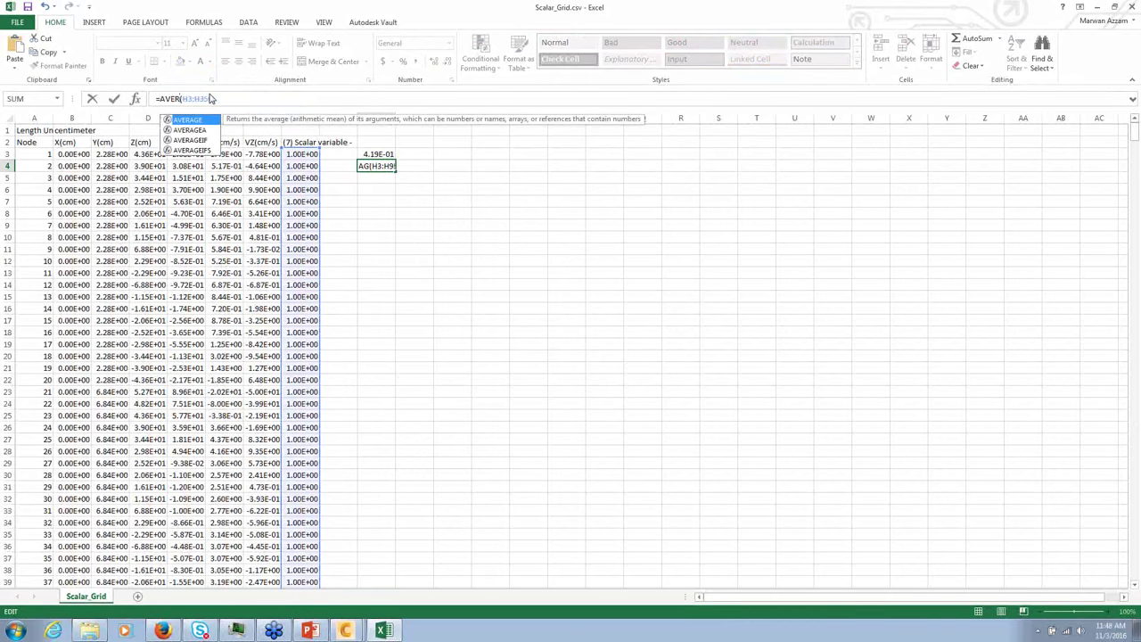
type("std")
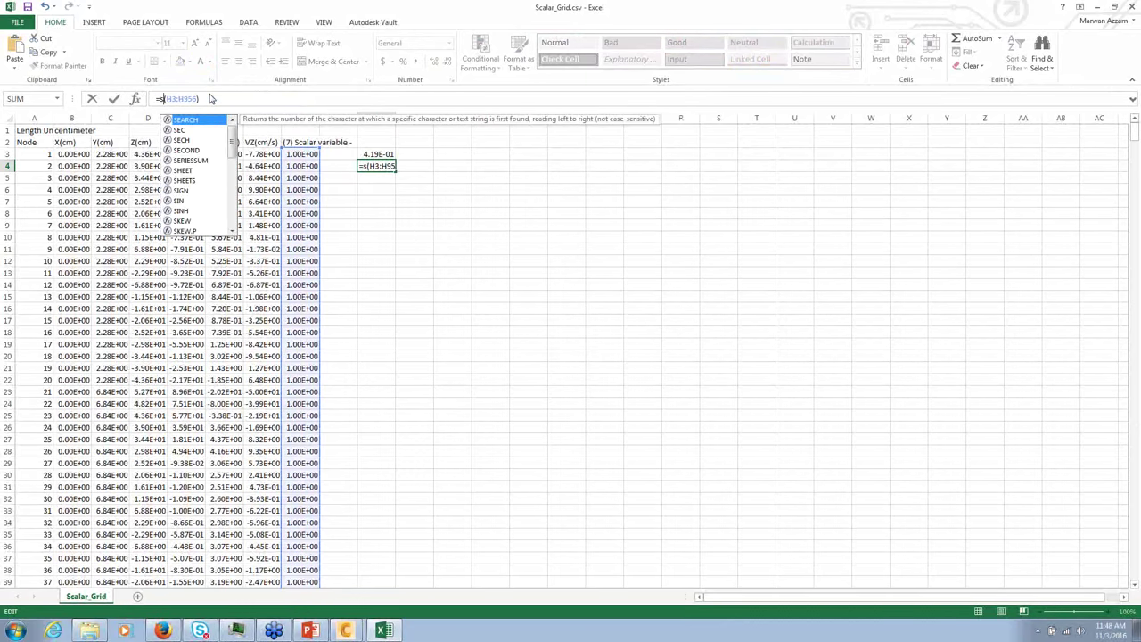
type("e")
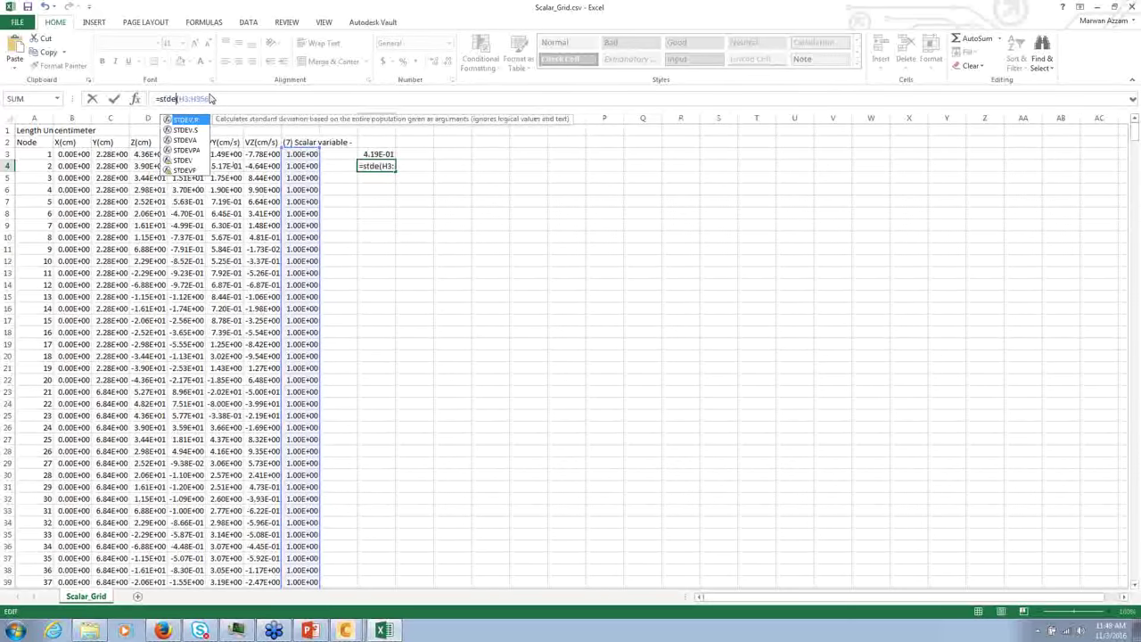
type("v.s")
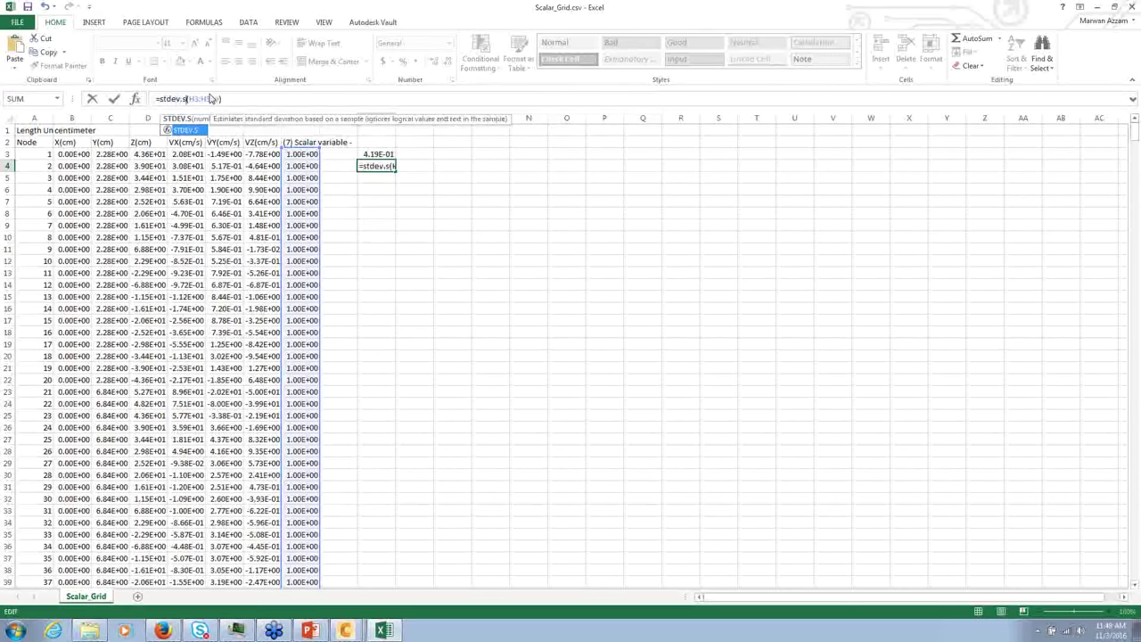
key("Return")
Step: Divide the standard deviation by the average in cell J6 with the formula =J4/J3
key("Down")
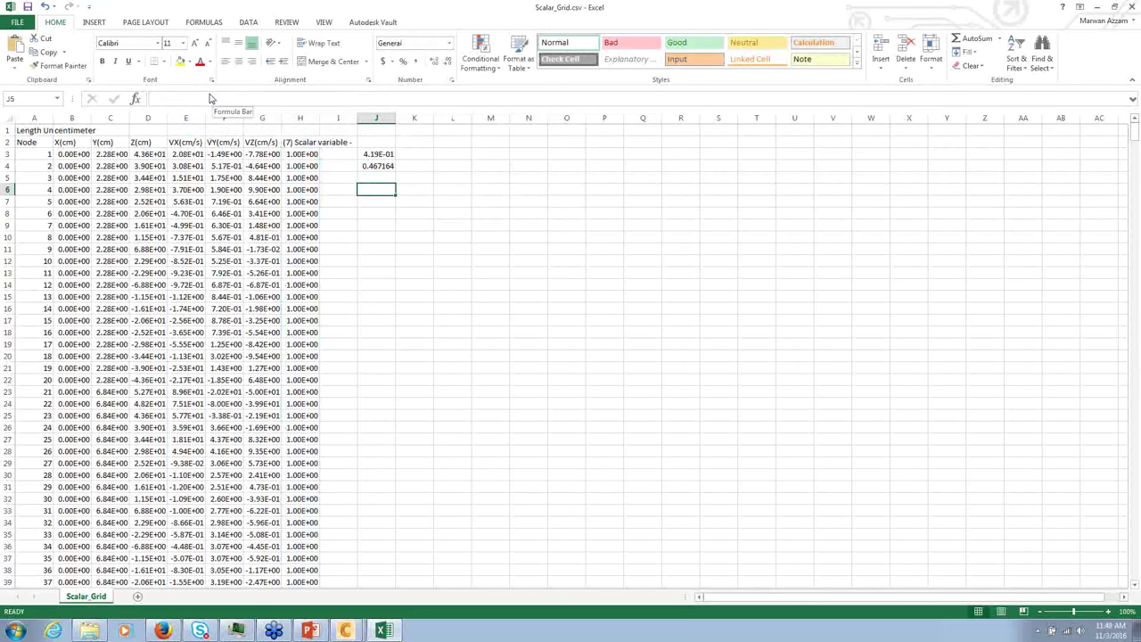
type("=")
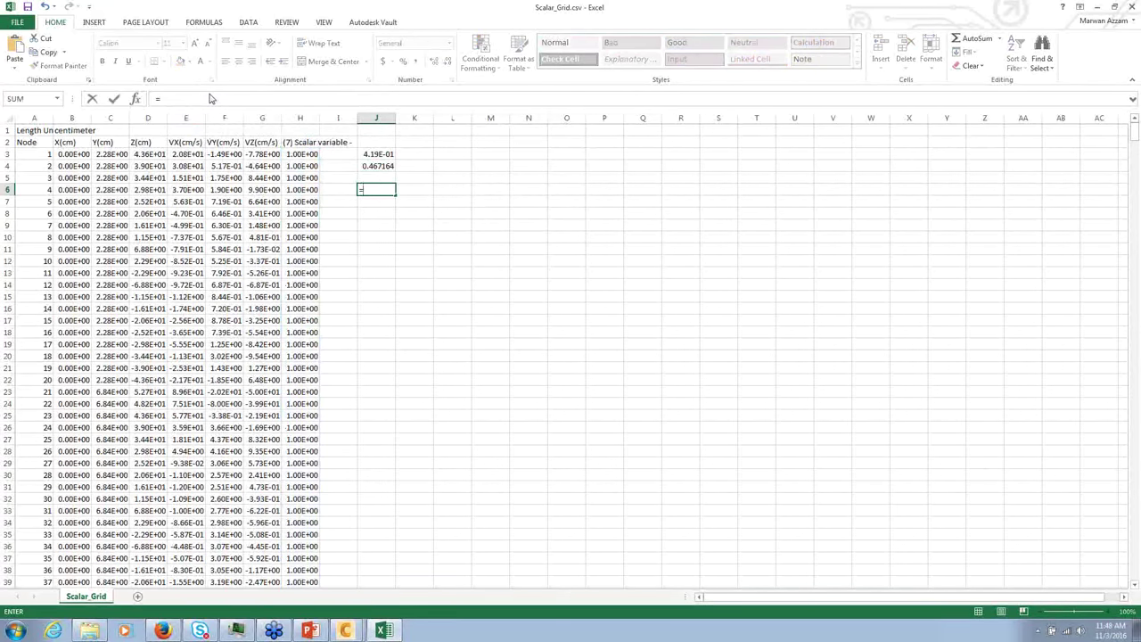
left_click(378, 165)
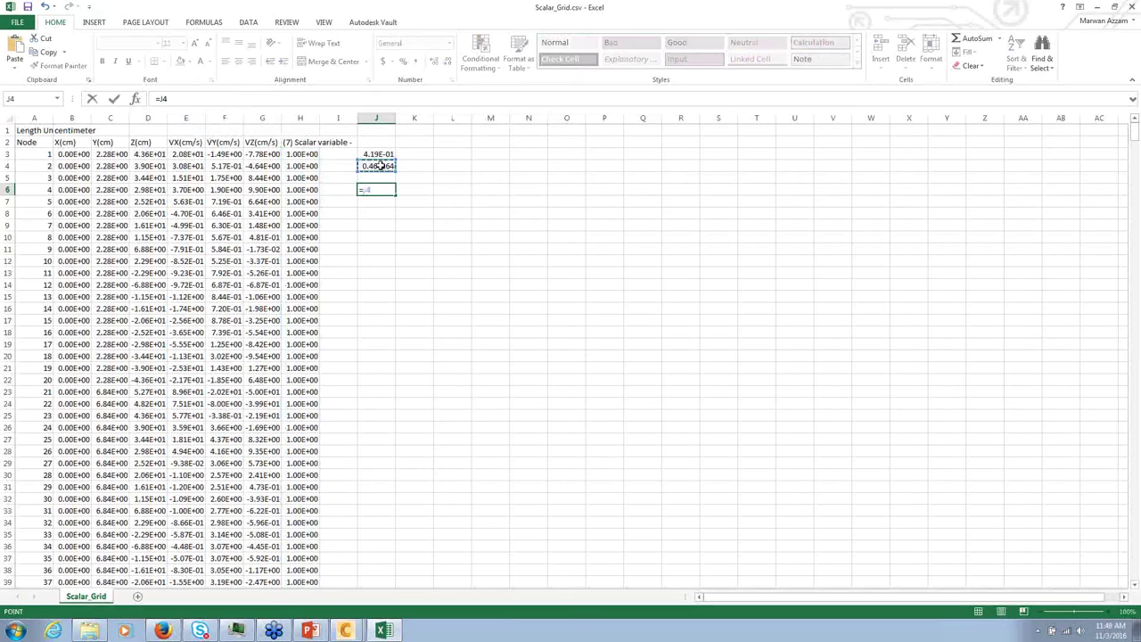
type("/")
left_click(378, 154)
key("Return")
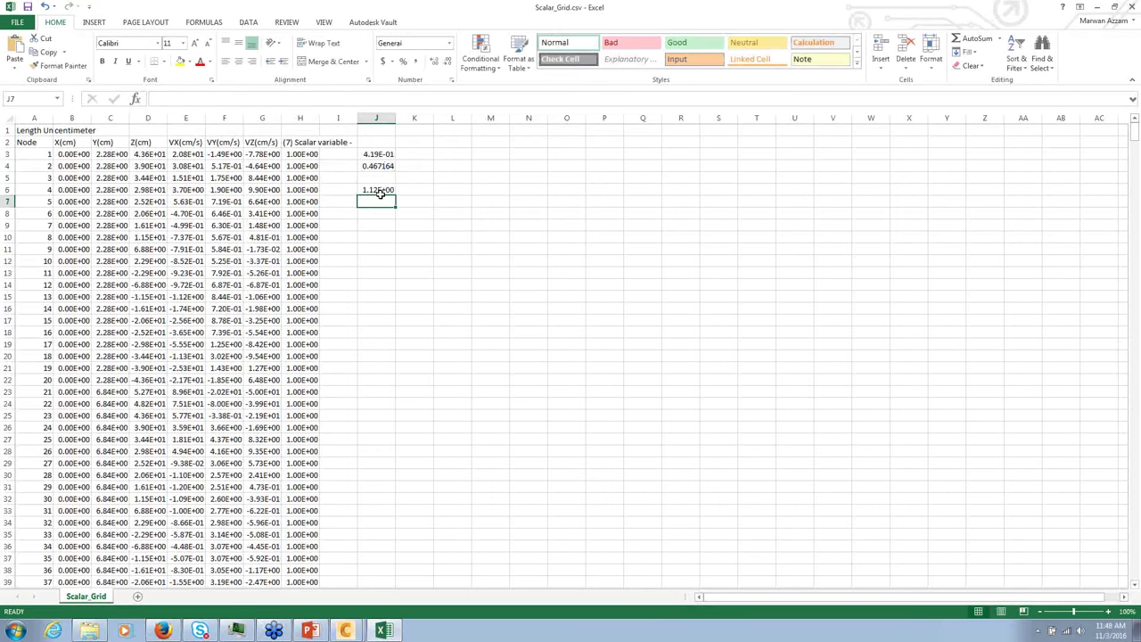
left_click(376, 190)
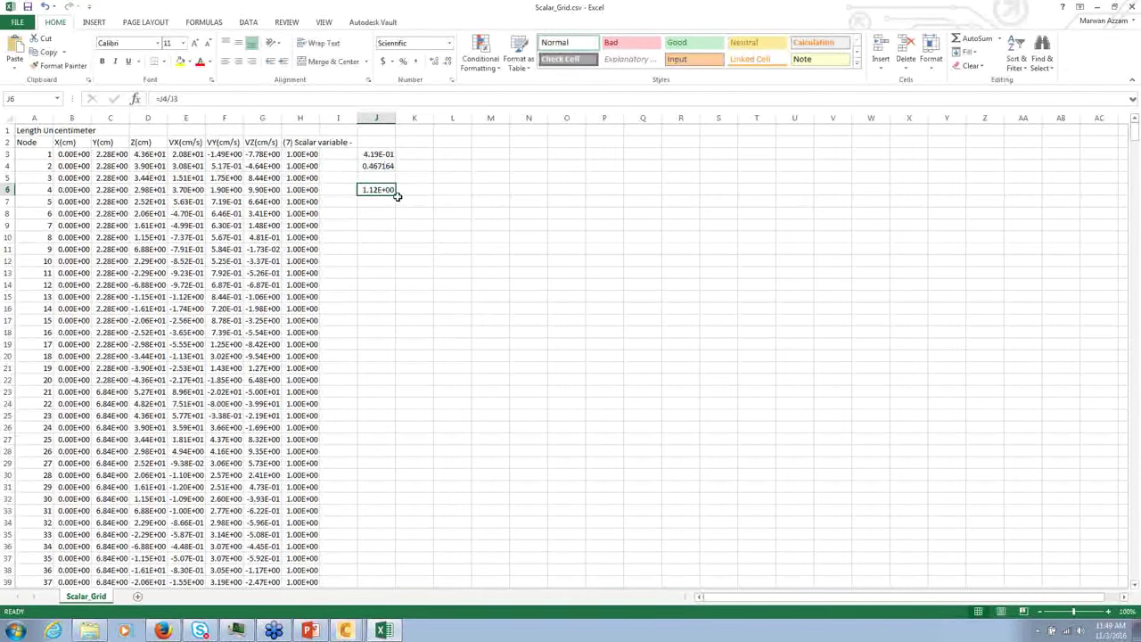
Step: Return to Autodesk CFD, clear the Models folder window away and turn the tank to examine the scalar plane from the side
left_click(1100, 8)
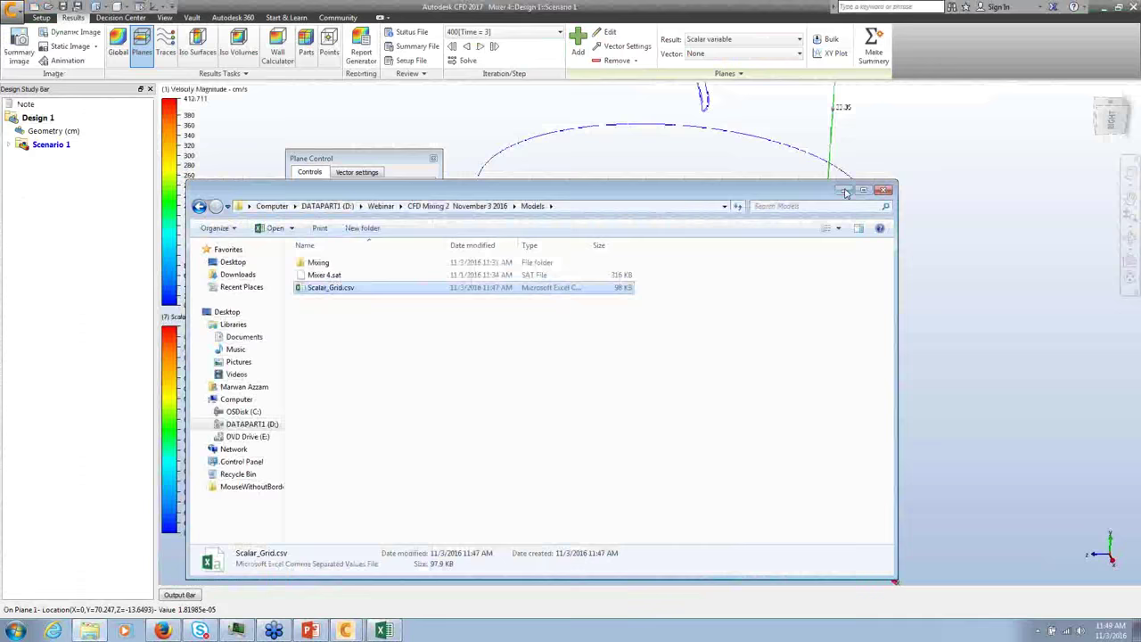
left_click(362, 598)
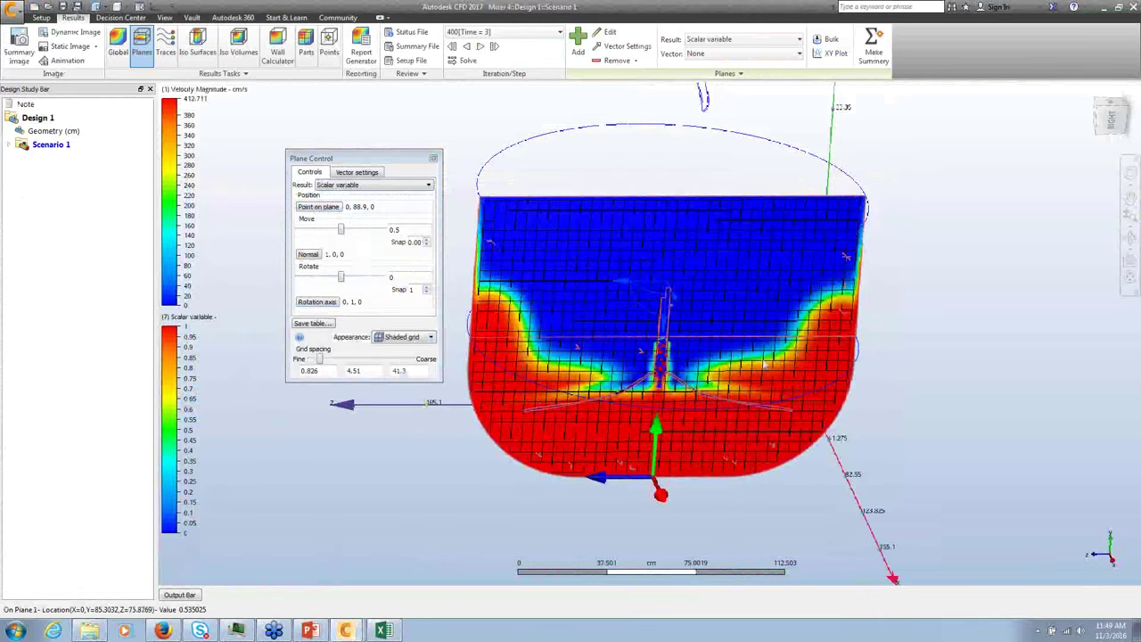
middle_click_drag(758, 341, 1070, 125)
left_click(1079, 122)
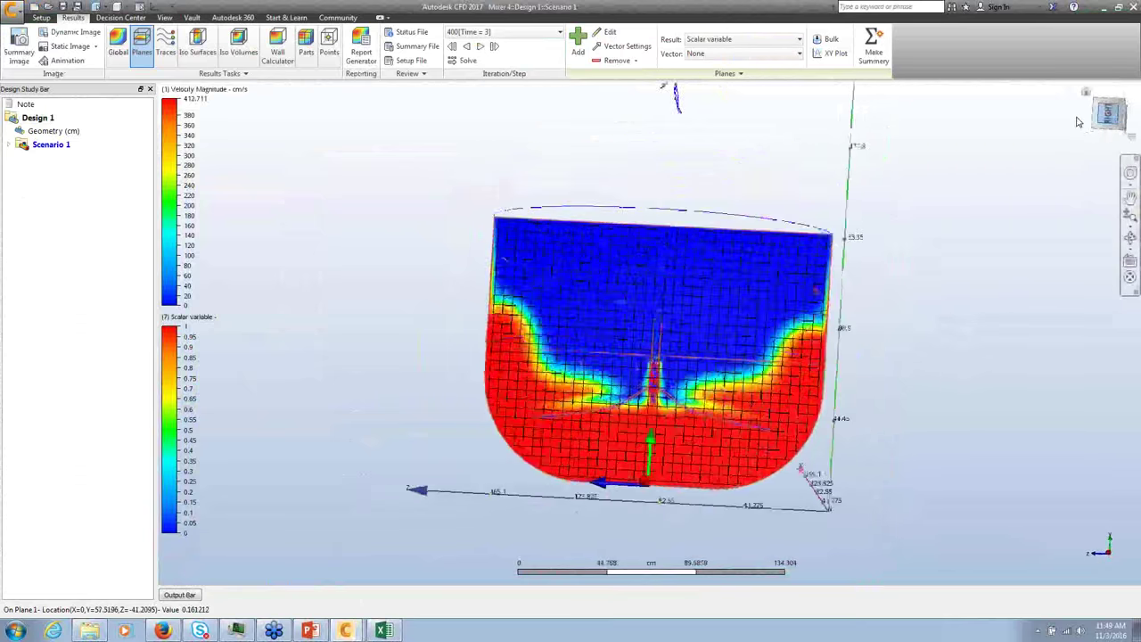